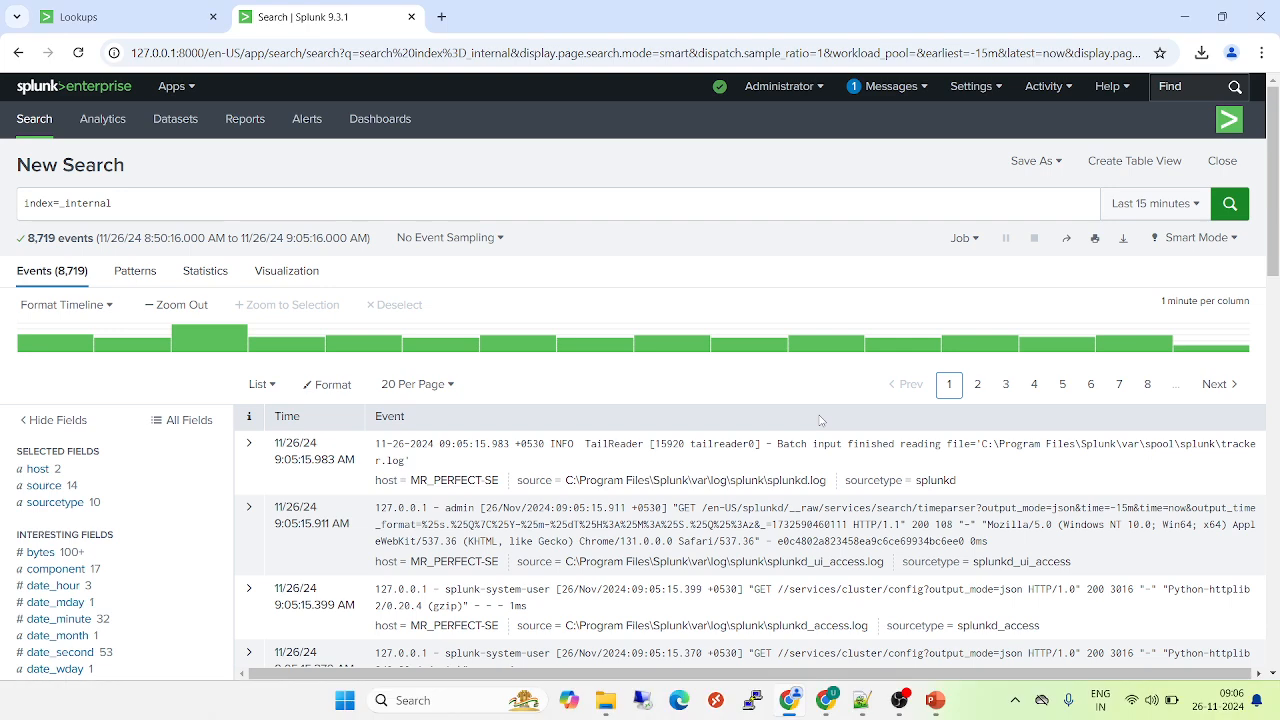
# Rerun the index=_internal search for the last 15 minutes and inspect the values of the host field
pyautogui.click(1232, 205)
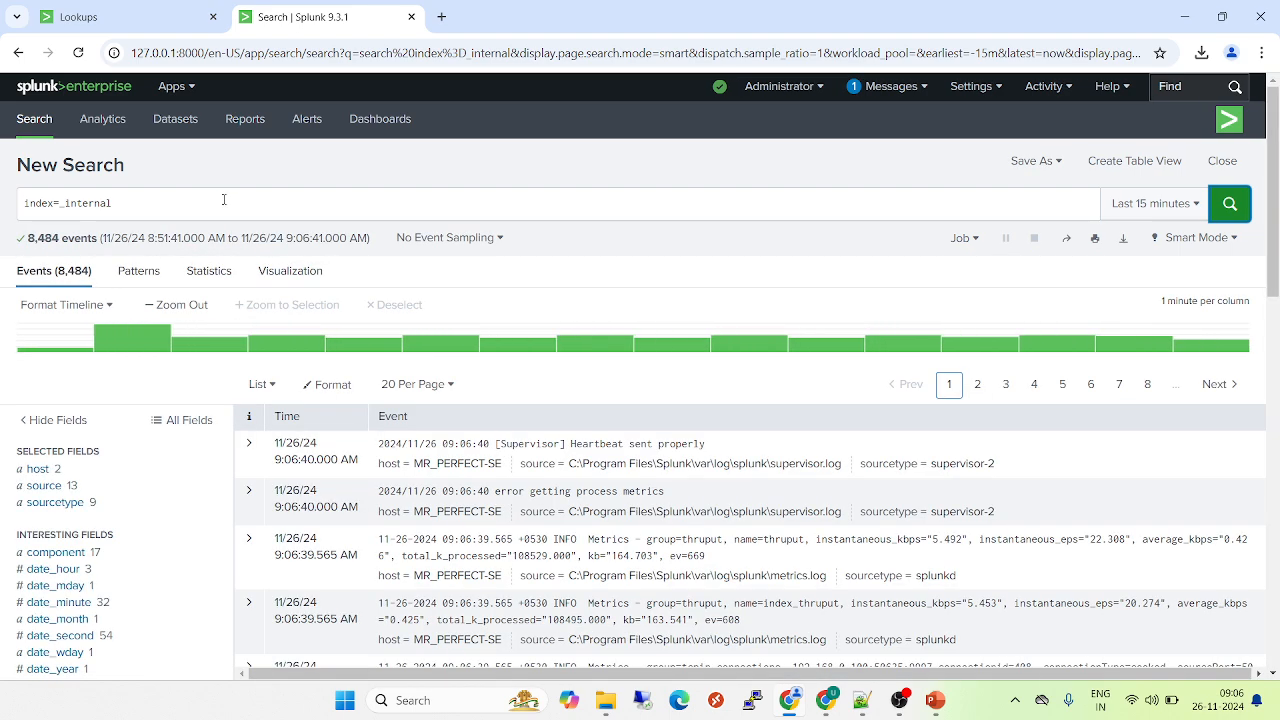
pyautogui.click(53, 470)
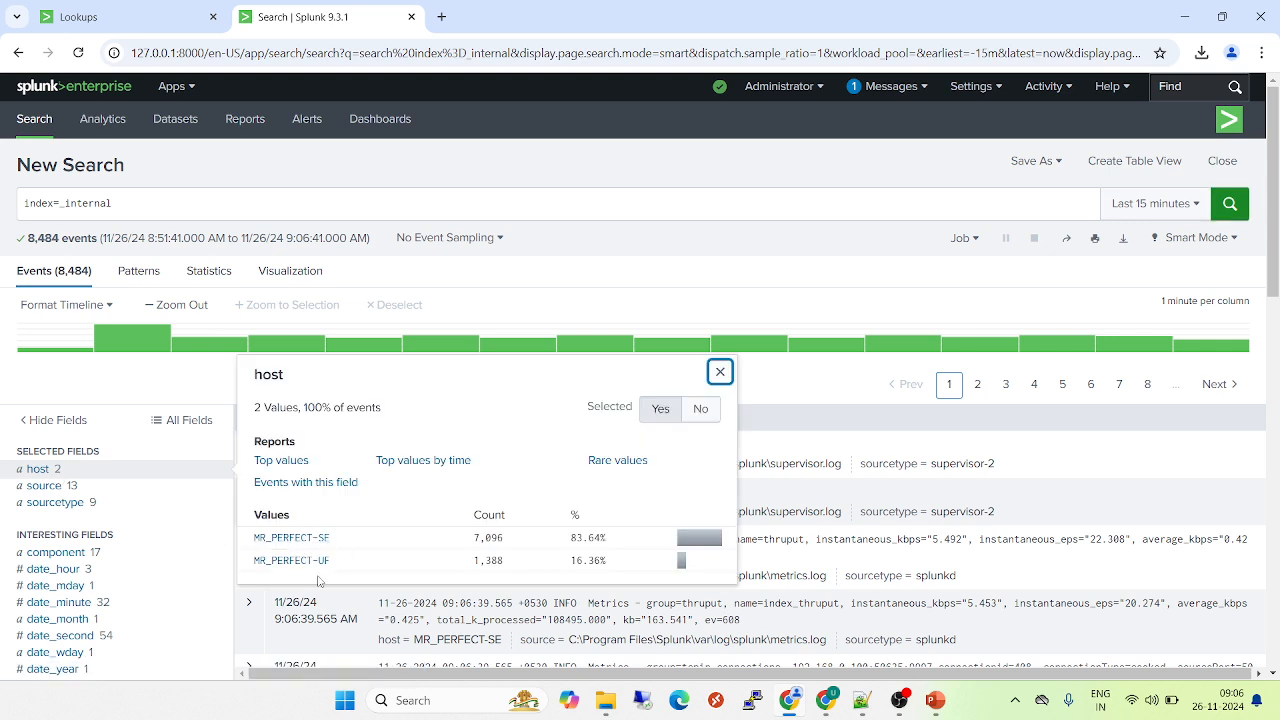
pyautogui.moveTo(347, 567); pyautogui.dragTo(243, 568)
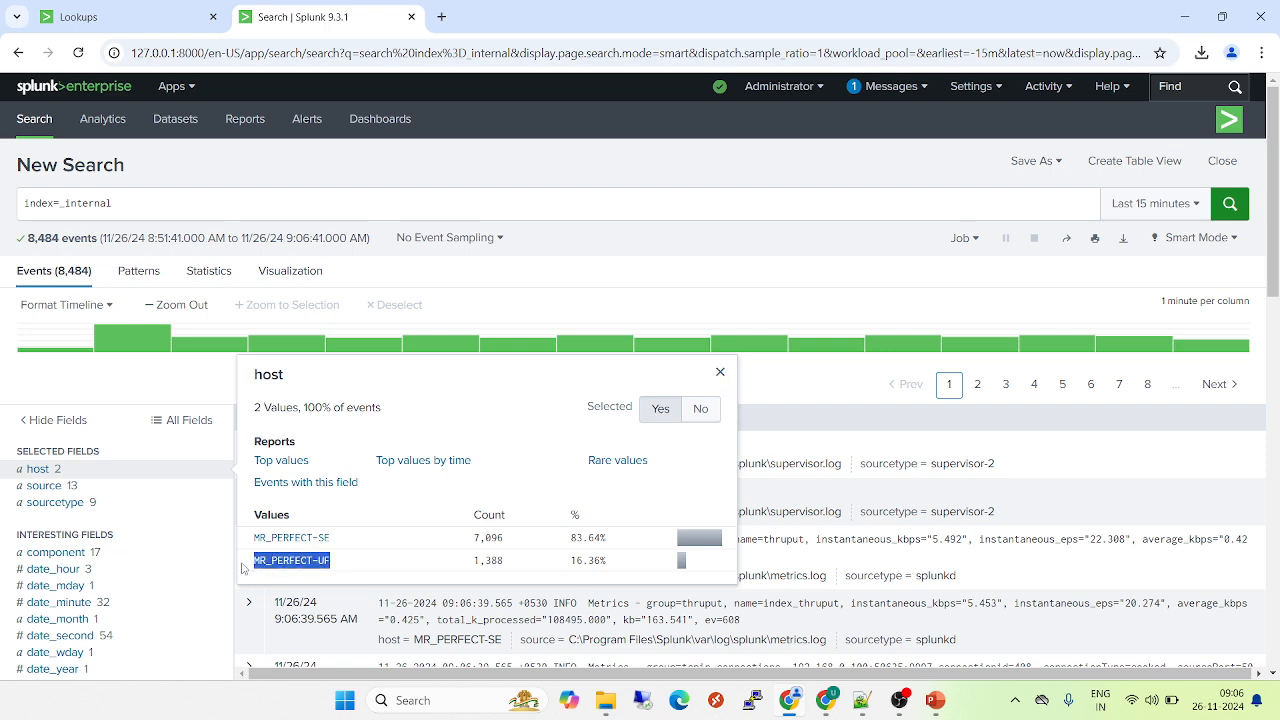
pyautogui.click(392, 567)
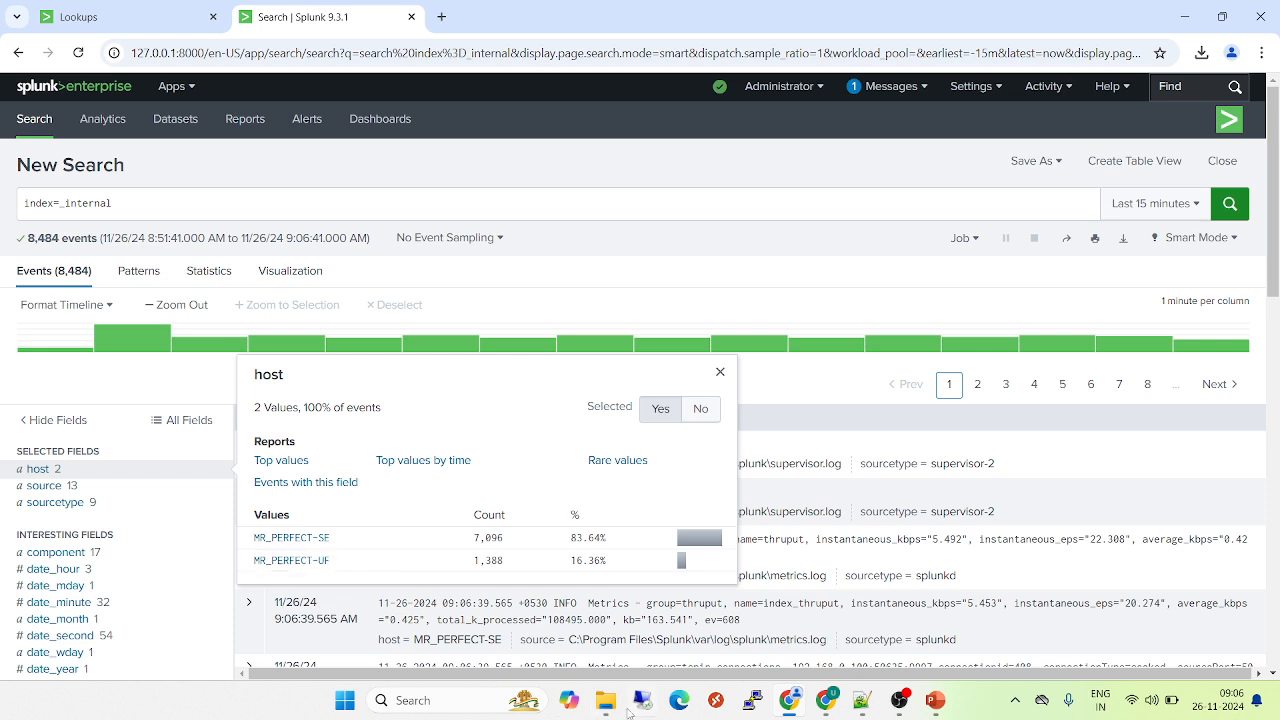
# In Notepad++, replace the monitor stanza's sample path after the drive letter with \tutorialdata\www1, copied from File Explorer
pyautogui.click(607, 705)
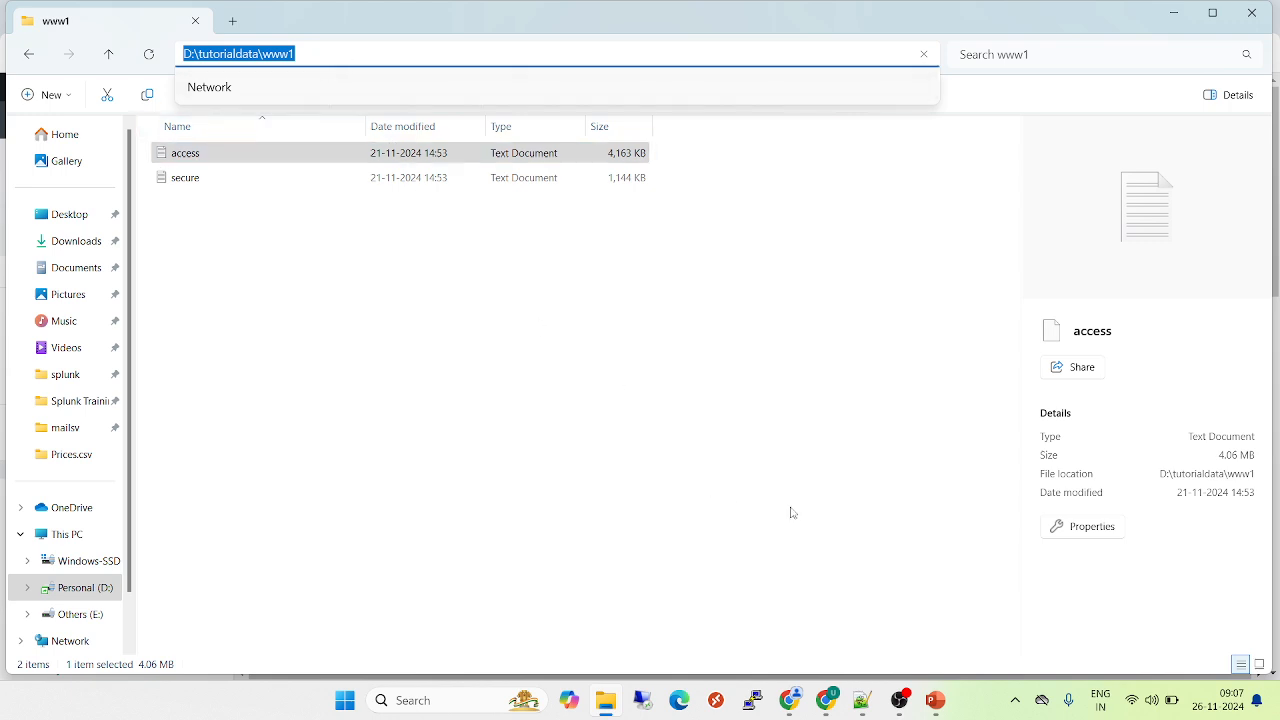
pyautogui.click(860, 710)
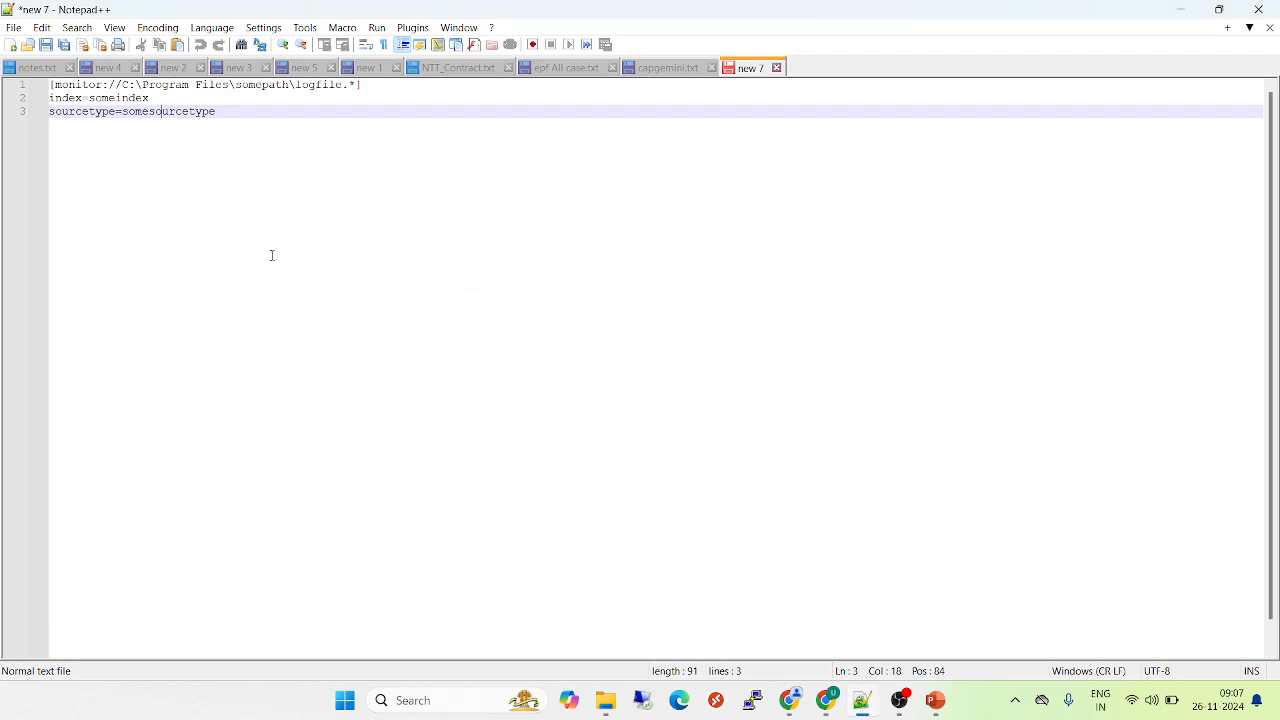
pyautogui.hotkey('alt', 'Tab')
pyautogui.hotkey('alt', 'Tab')
pyautogui.moveTo(138, 84); pyautogui.dragTo(354, 84)
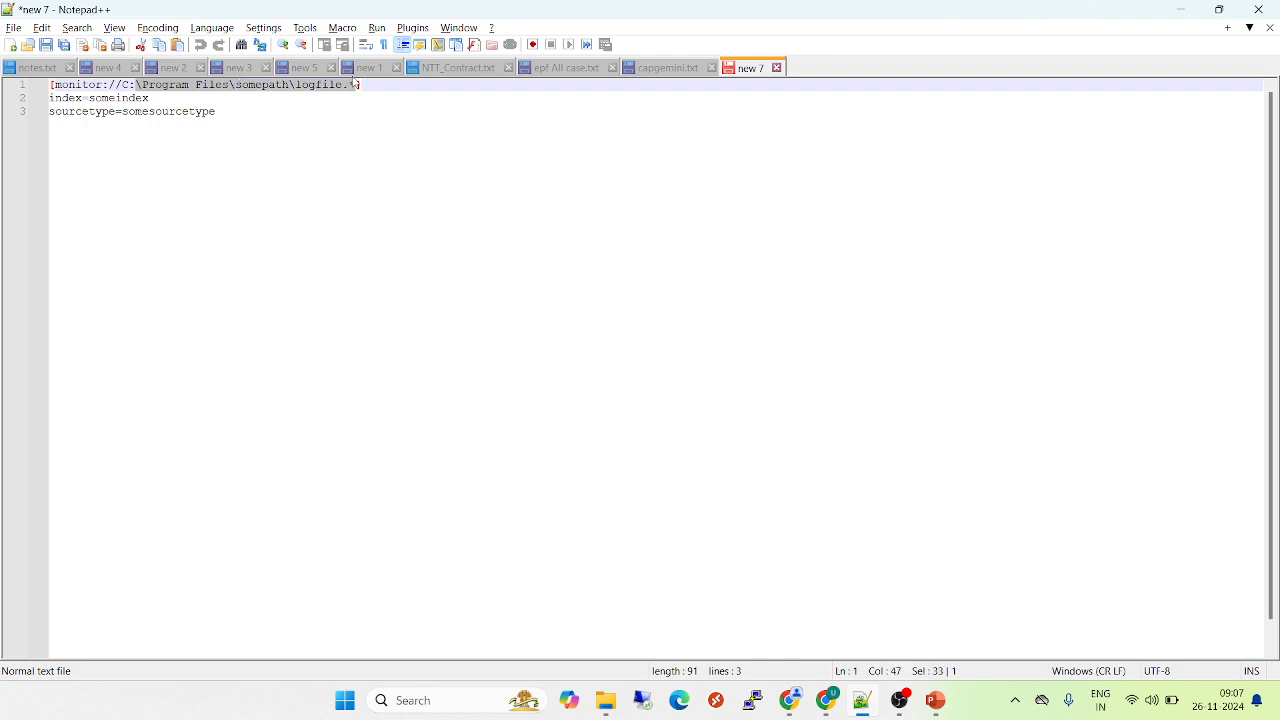
pyautogui.hotkey('alt', 'Tab')
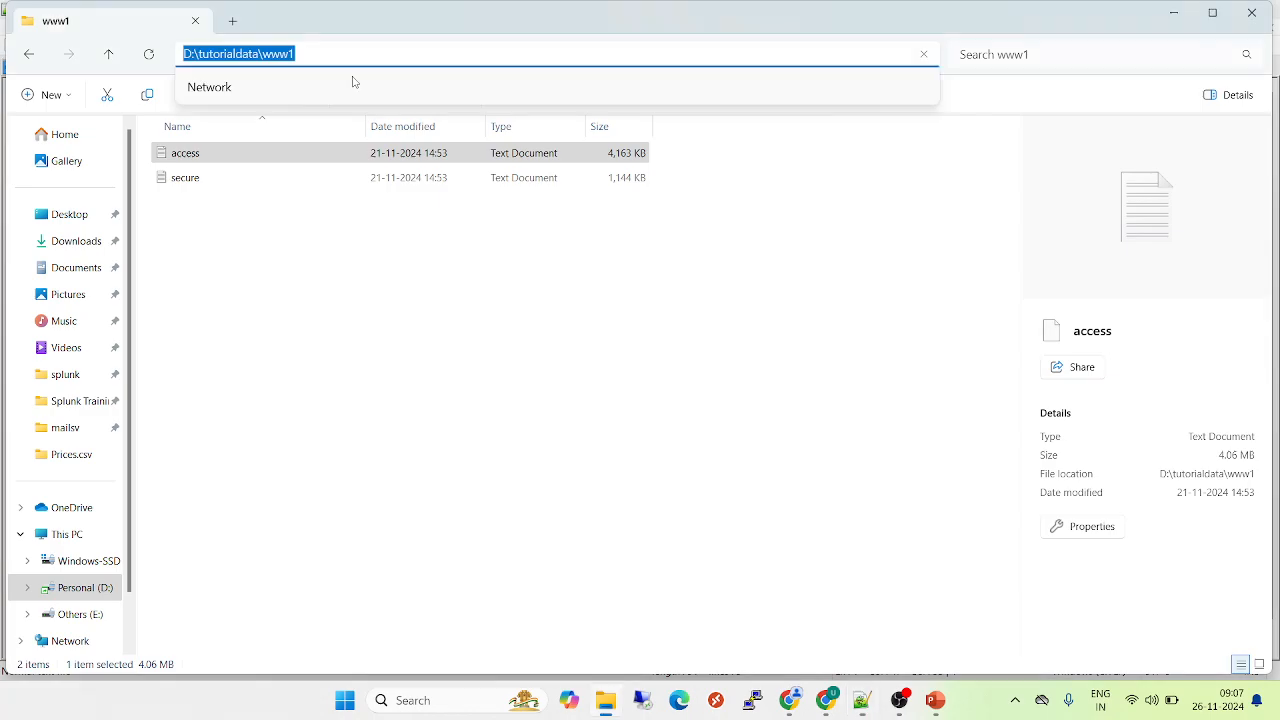
pyautogui.hotkey('alt', 'Tab')
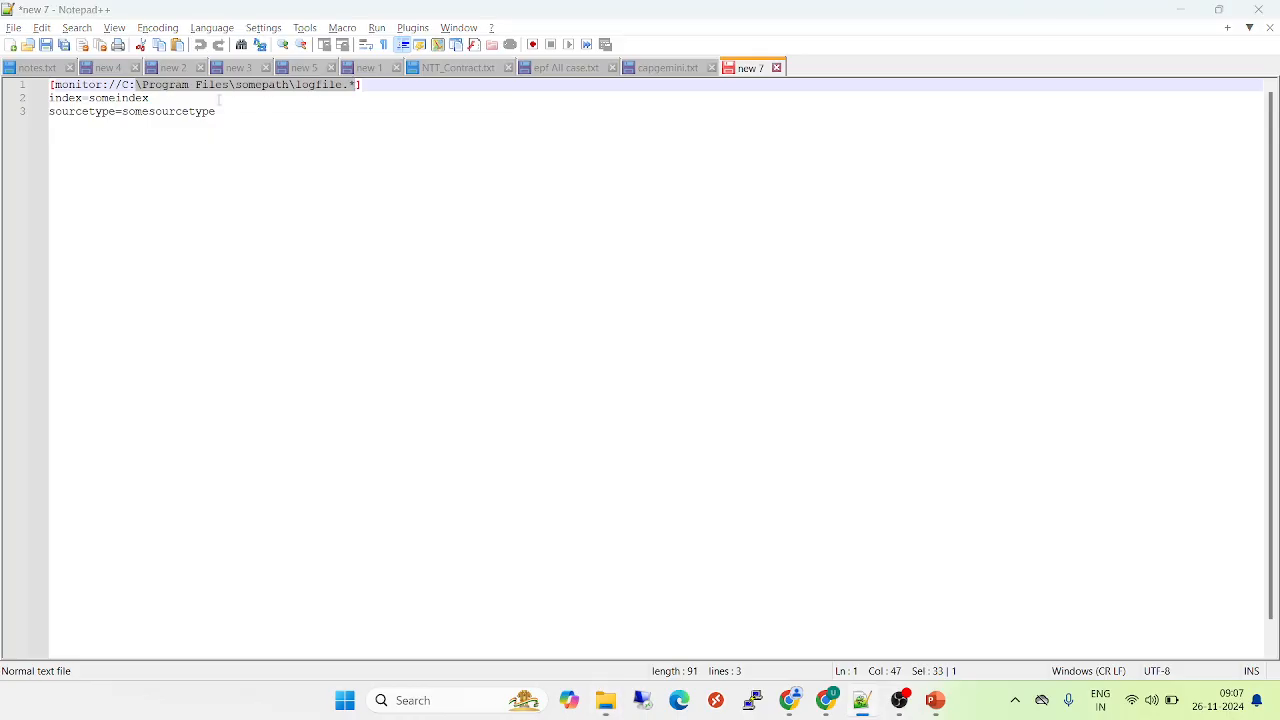
pyautogui.hotkey('alt', 'Tab')
pyautogui.click(313, 55)
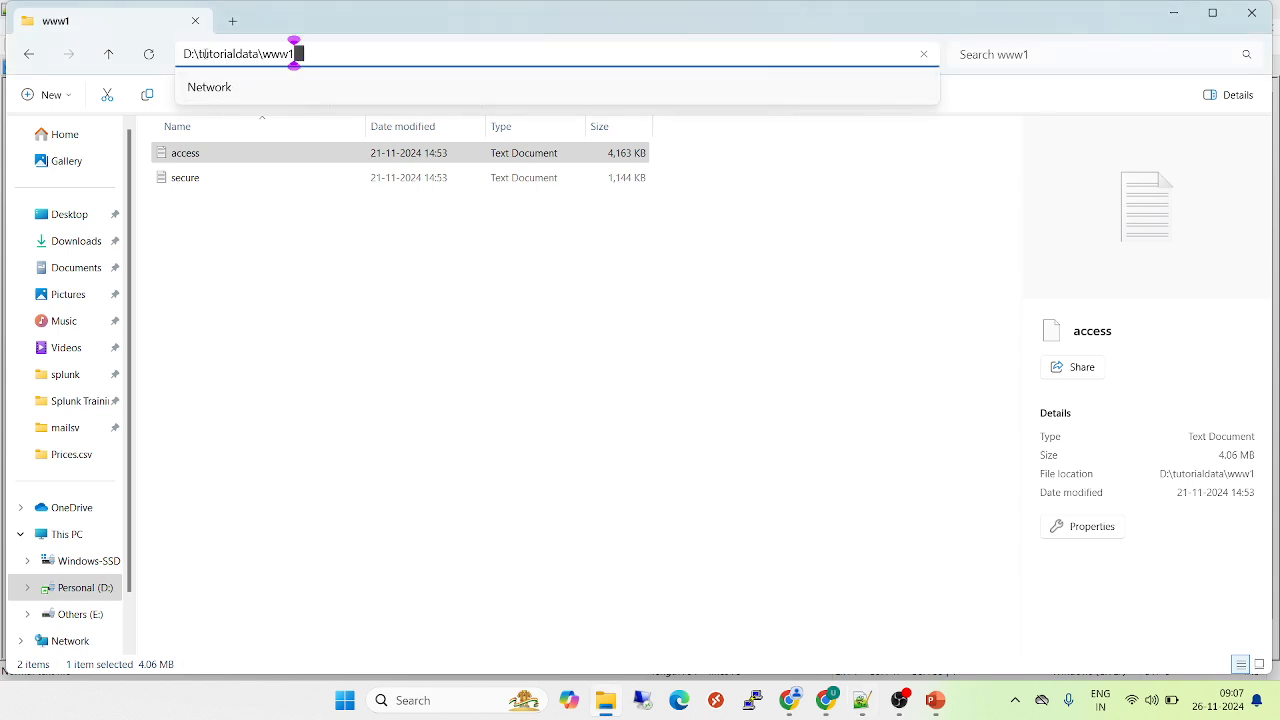
pyautogui.moveTo(198, 54); pyautogui.dragTo(351, 60)
pyautogui.hotkey('ctrl', 'c')
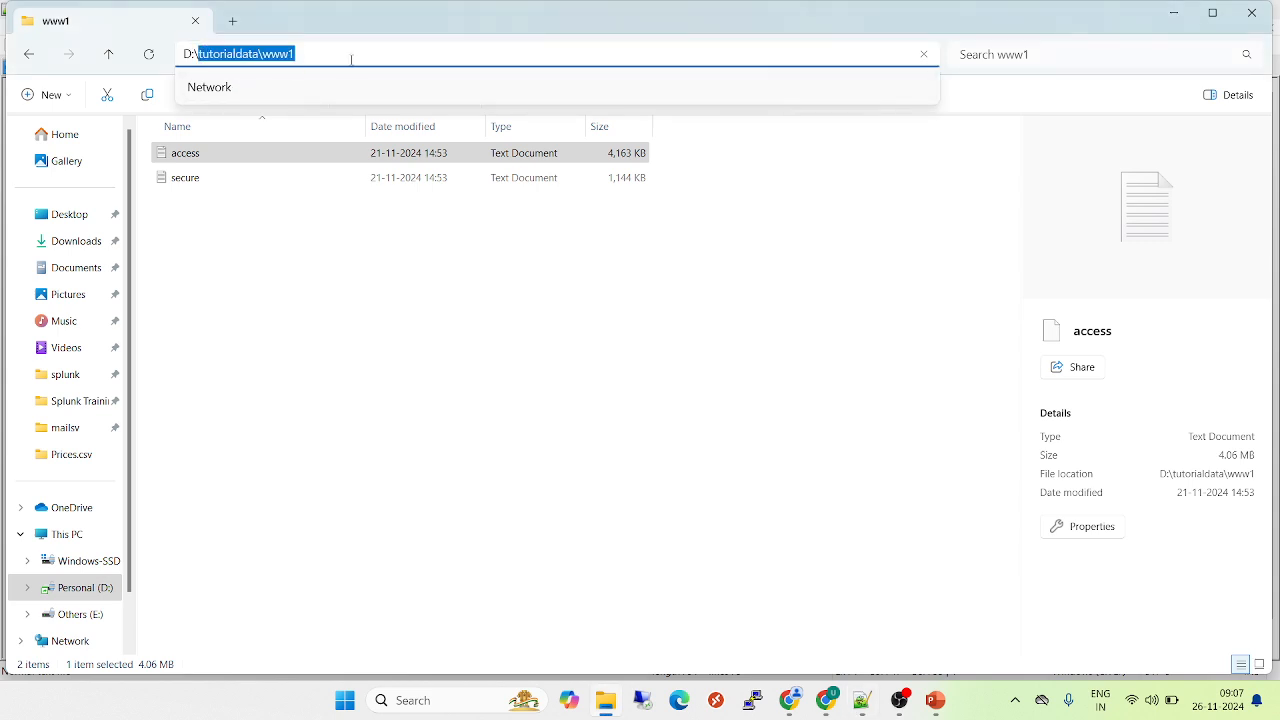
pyautogui.hotkey('alt', 'Tab')
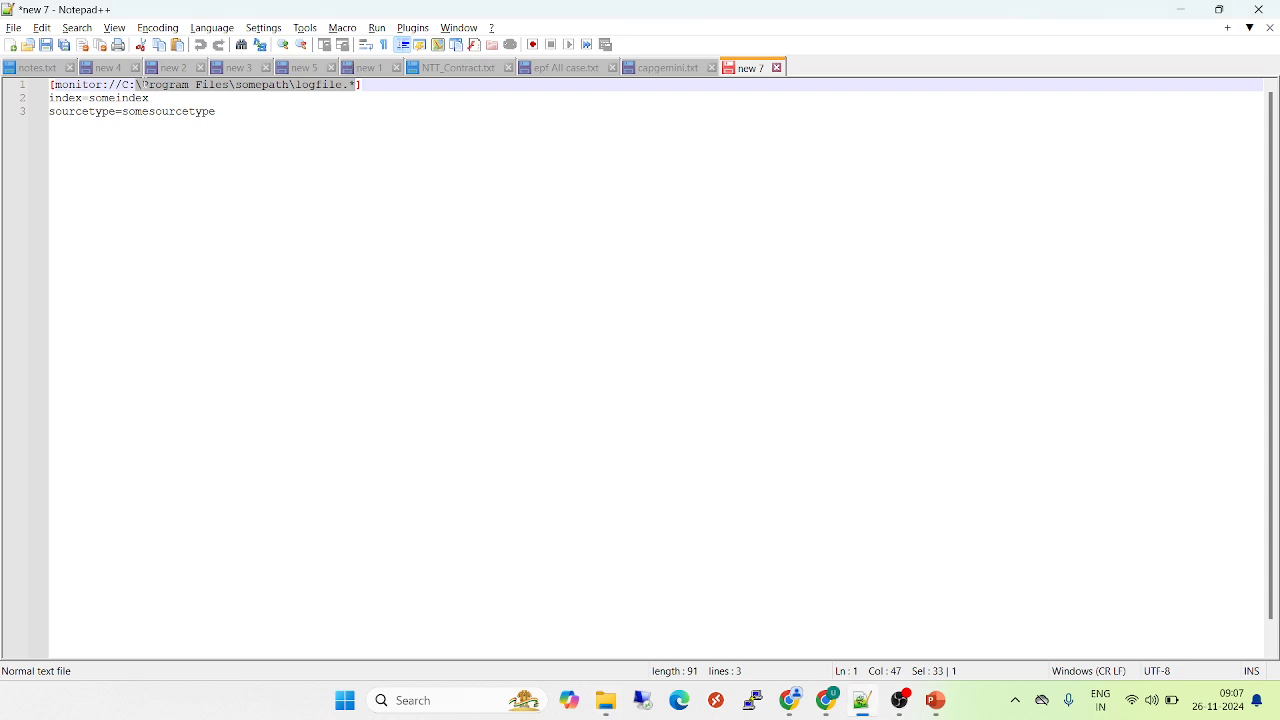
pyautogui.moveTo(141, 85); pyautogui.dragTo(355, 85)
pyautogui.hotkey('ctrl', 'v')
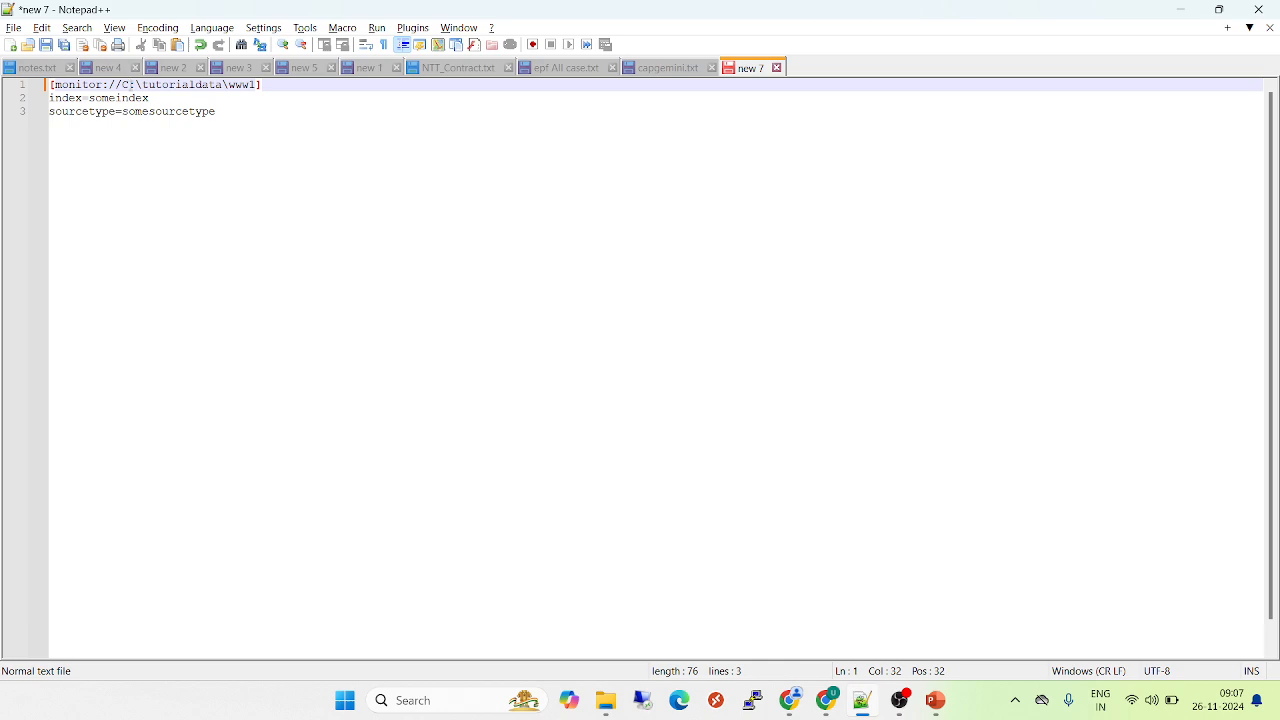
# Change the monitor path's drive to D and append \access* so the stanza reads [monitor://D:\tutorialdata\www1\access*]
pyautogui.click(131, 85)
pyautogui.press('BackSpace')
pyautogui.write('D')
pyautogui.click(256, 86)
pyautogui.write('\\access')
pyautogui.hotkey('alt', 'Tab')
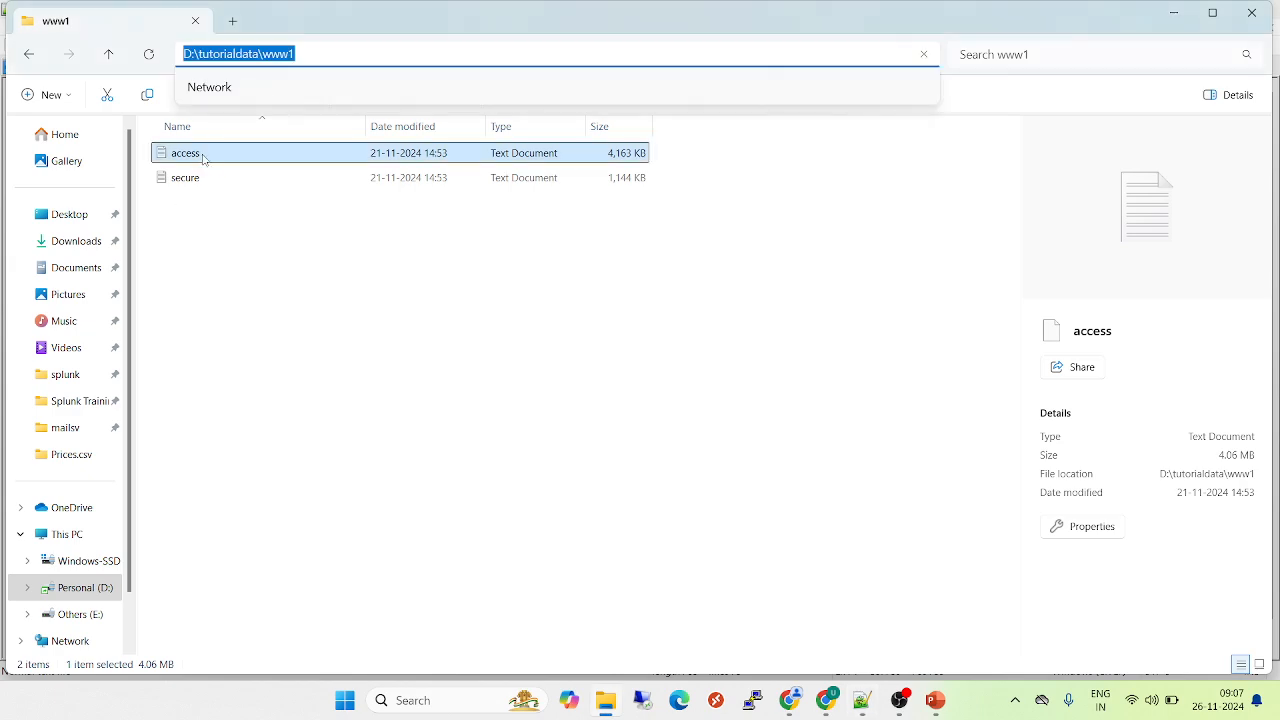
pyautogui.hotkey('alt', 'Tab')
pyautogui.hotkey('alt', 'Tab')
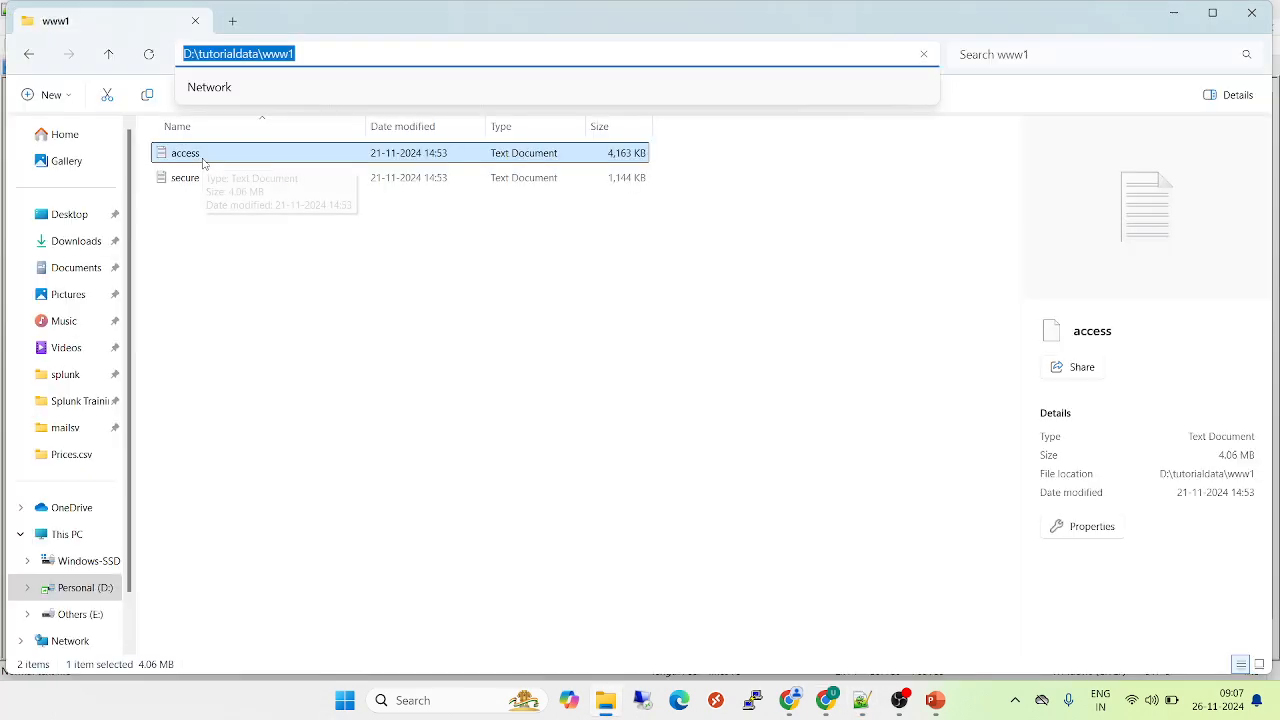
pyautogui.hotkey('alt', 'Tab')
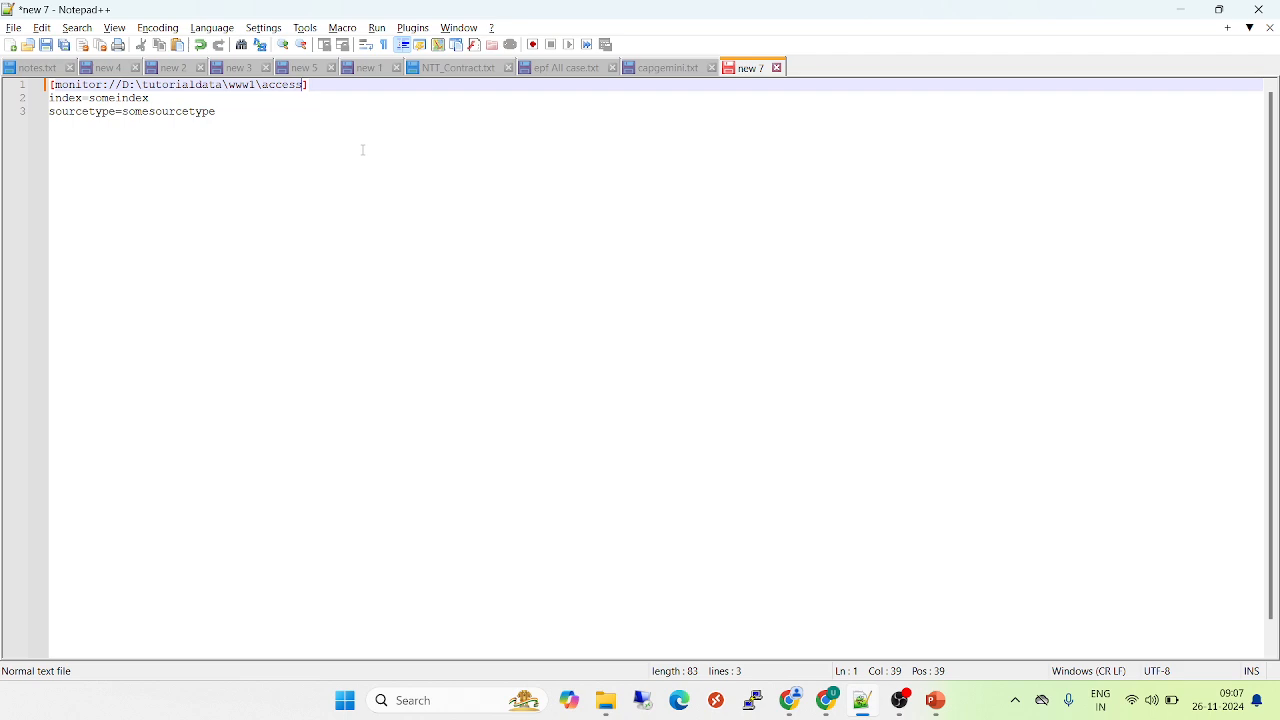
pyautogui.write('*')
# Switch to Splunk in Chrome, open the index list in a separate tab and filter it for unified
pyautogui.doubleClick(126, 100)
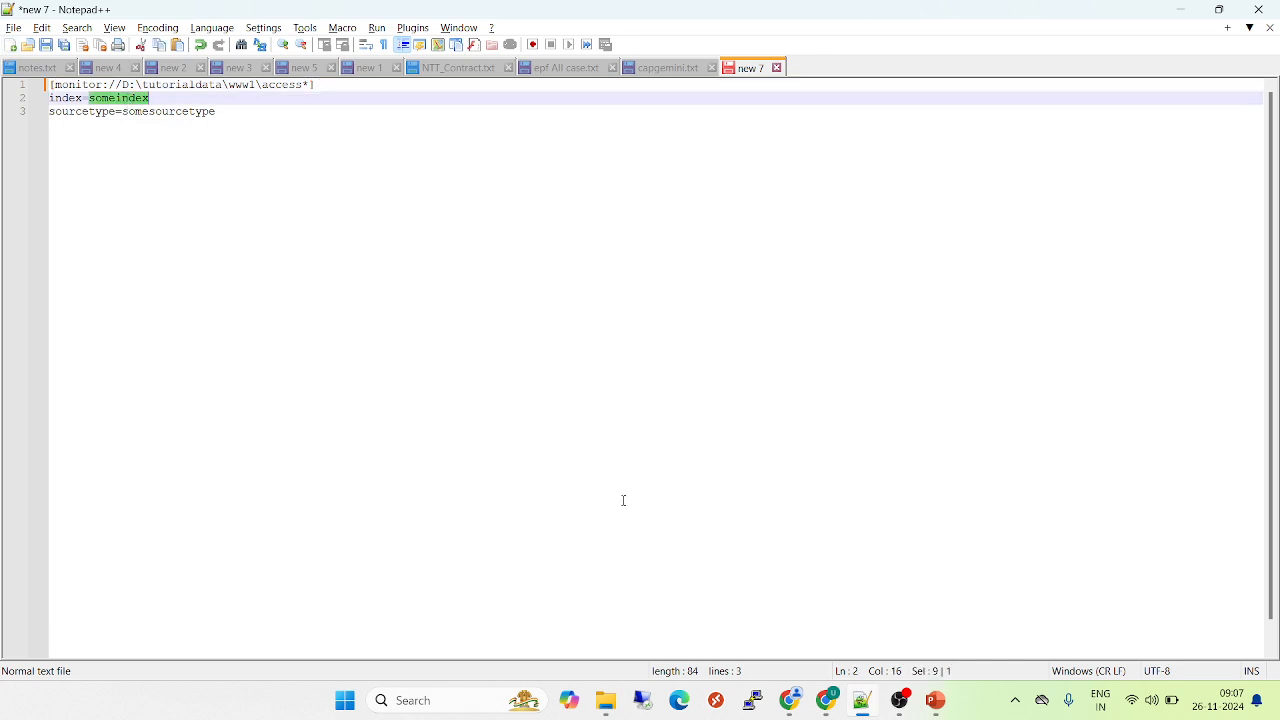
pyautogui.click(796, 709)
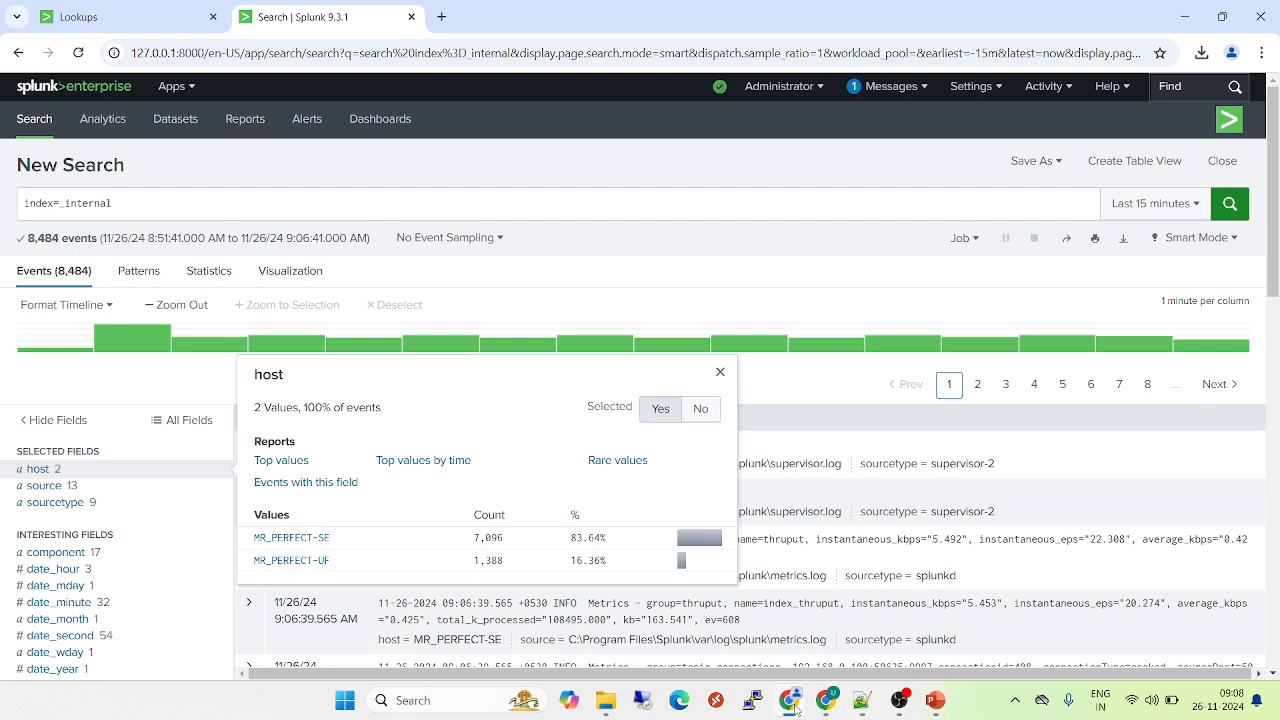
pyautogui.click(970, 87)
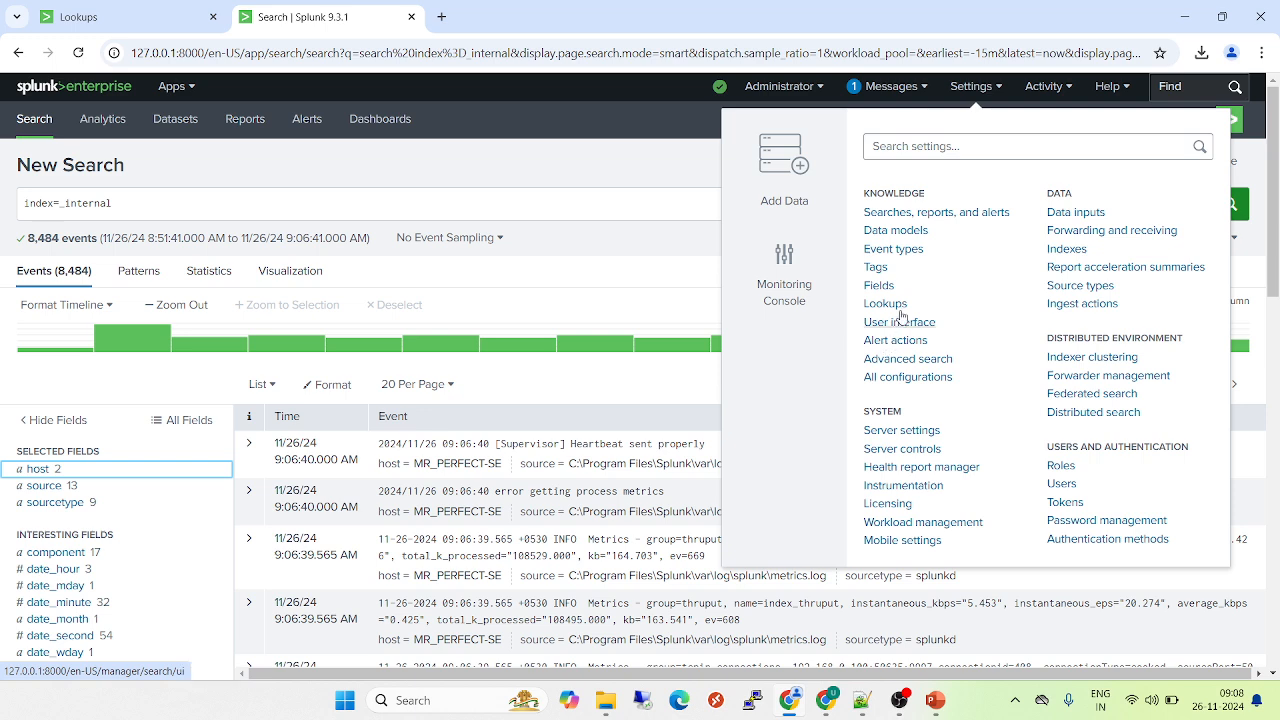
pyautogui.middleClick(1068, 250)
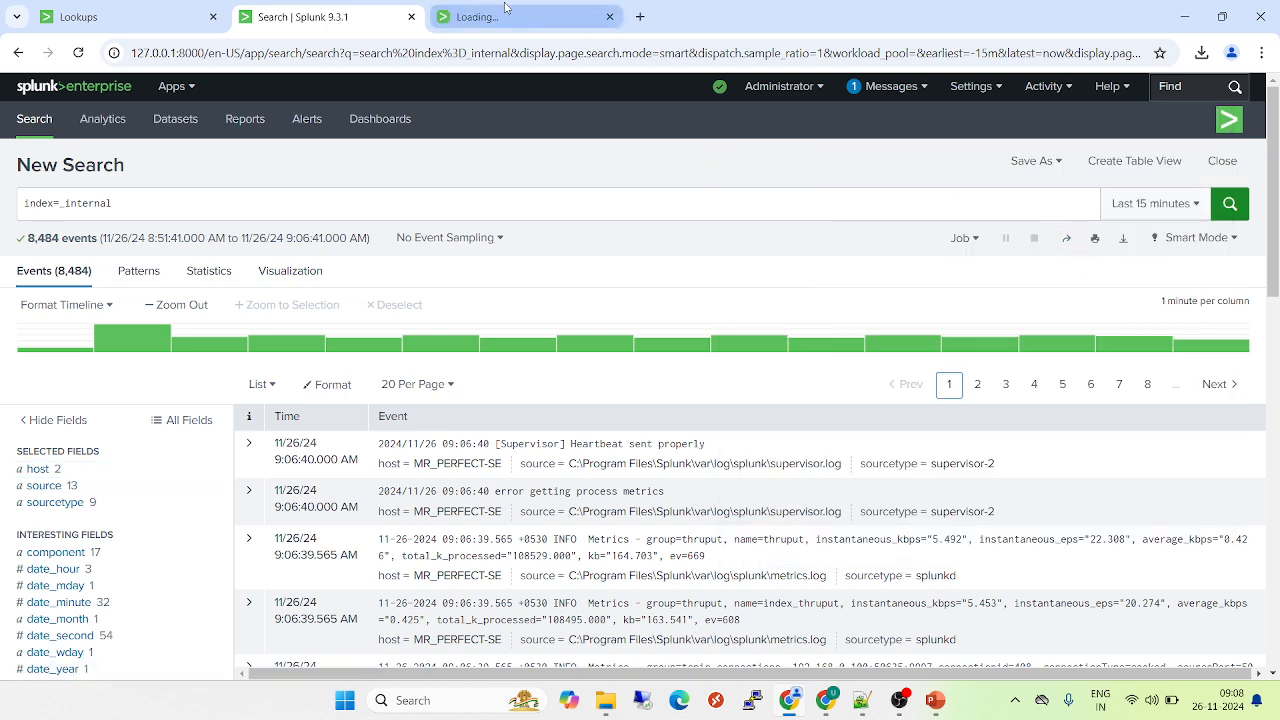
pyautogui.click(505, 12)
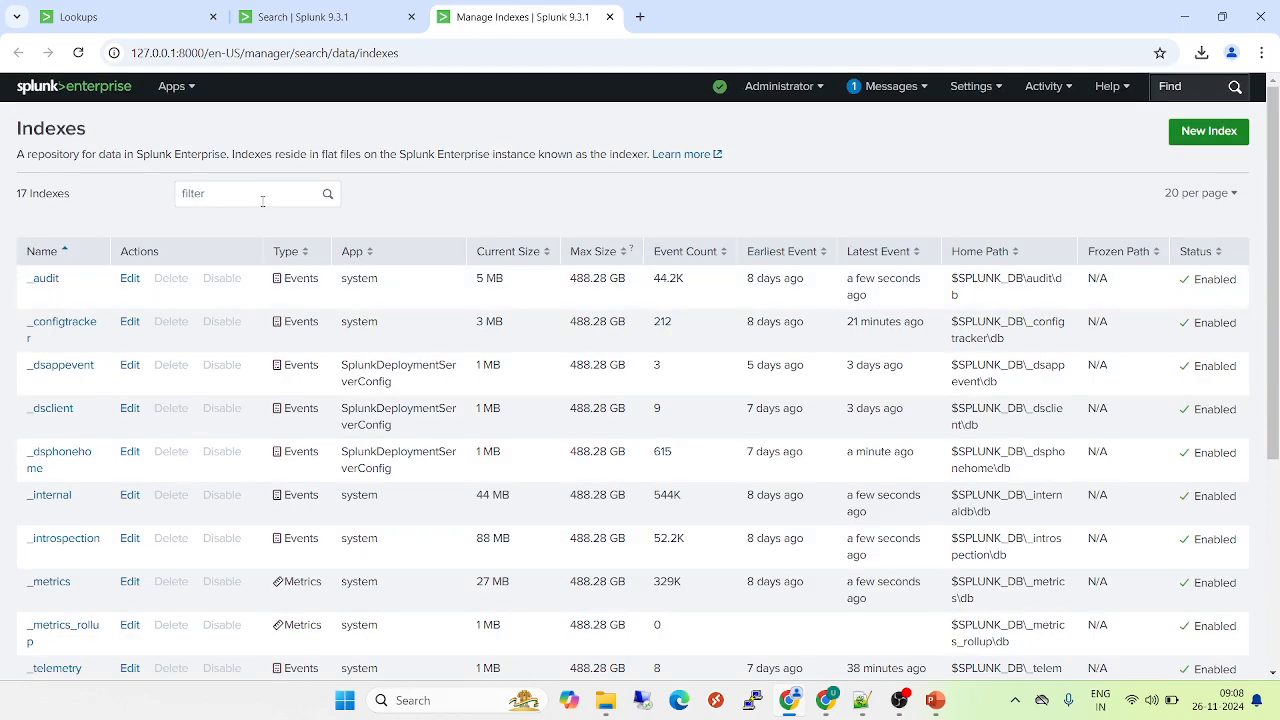
pyautogui.click(260, 196)
pyautogui.write('unified')
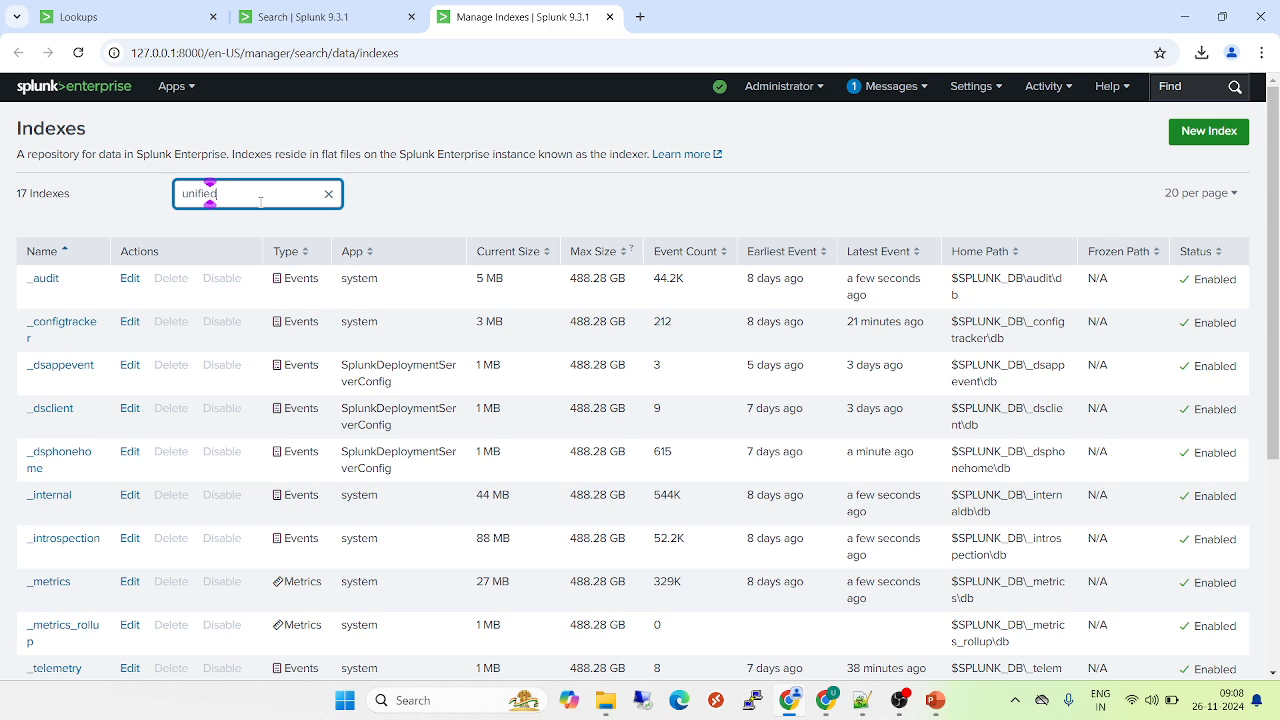
# Copy the index name unified from Splunk and set it as the stanza's index value in Notepad++
pyautogui.moveTo(84, 281); pyautogui.dragTo(27, 280)
pyautogui.hotkey('ctrl', 'c')
pyautogui.hotkey('alt', 'Tab')
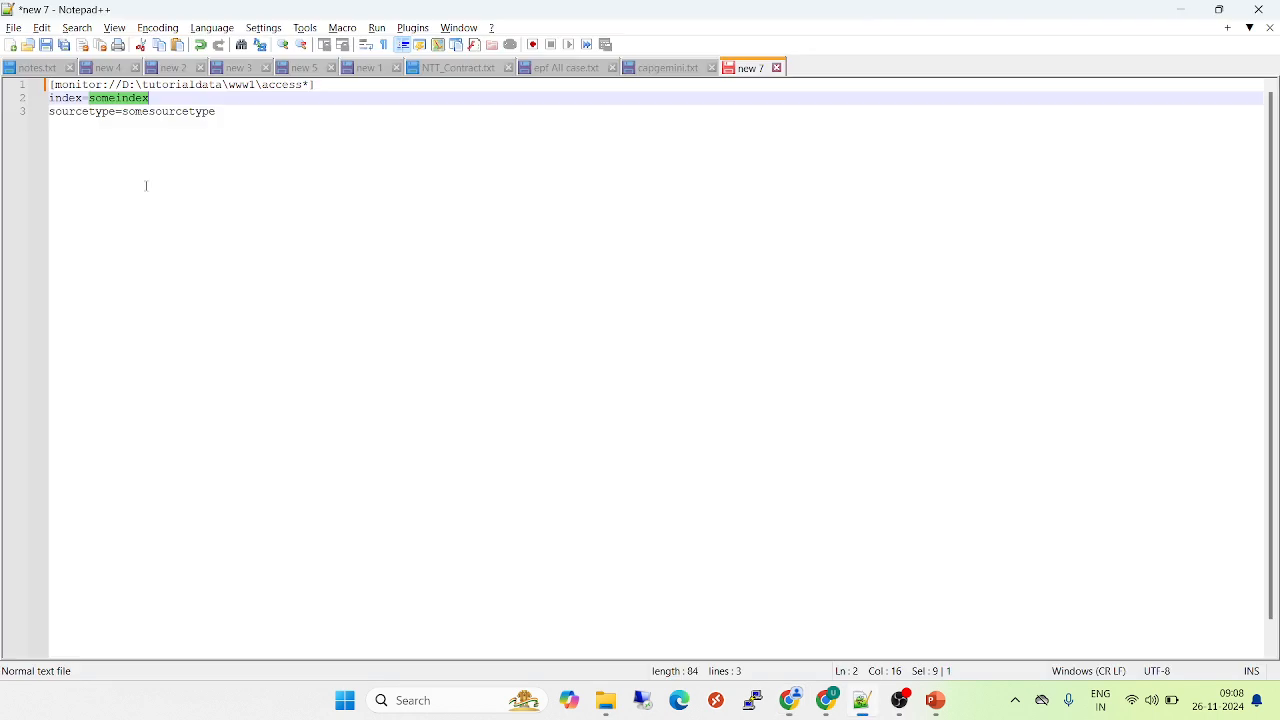
pyautogui.hotkey('ctrl', 'v')
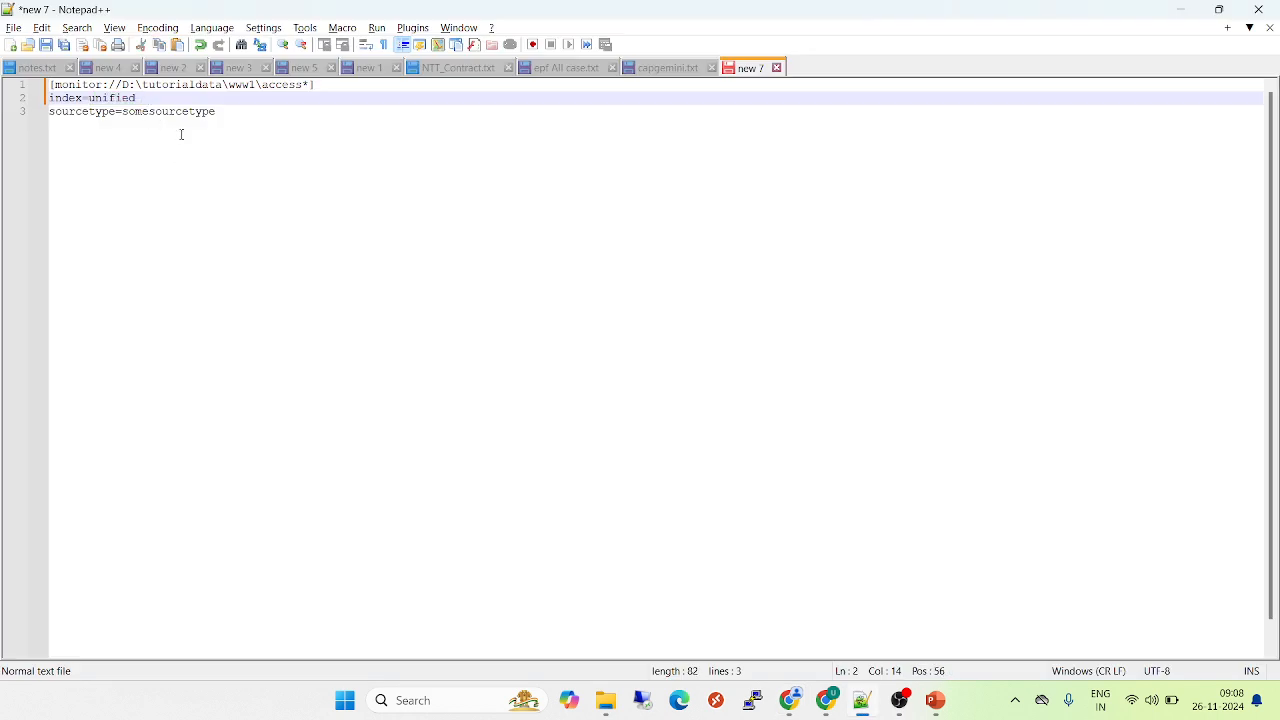
# Set the stanza's sourcetype to access_data_01
pyautogui.doubleClick(184, 113)
pyautogui.write('access')
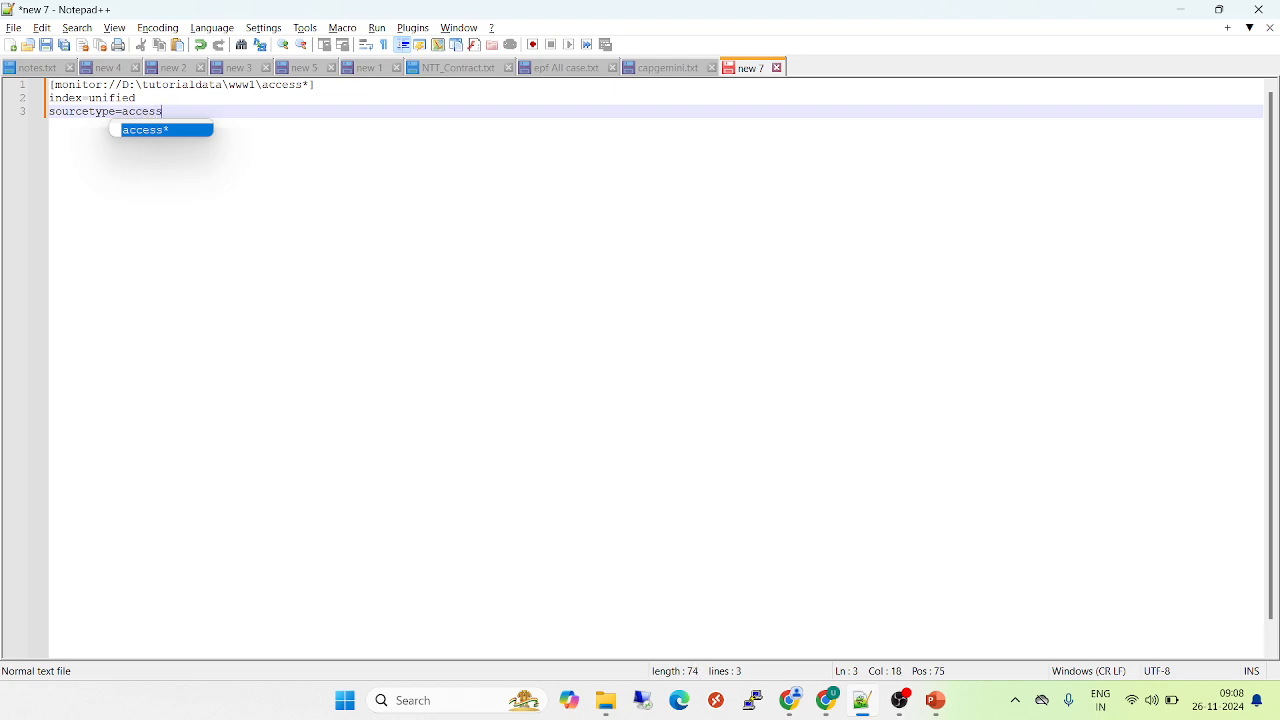
pyautogui.write('_da')
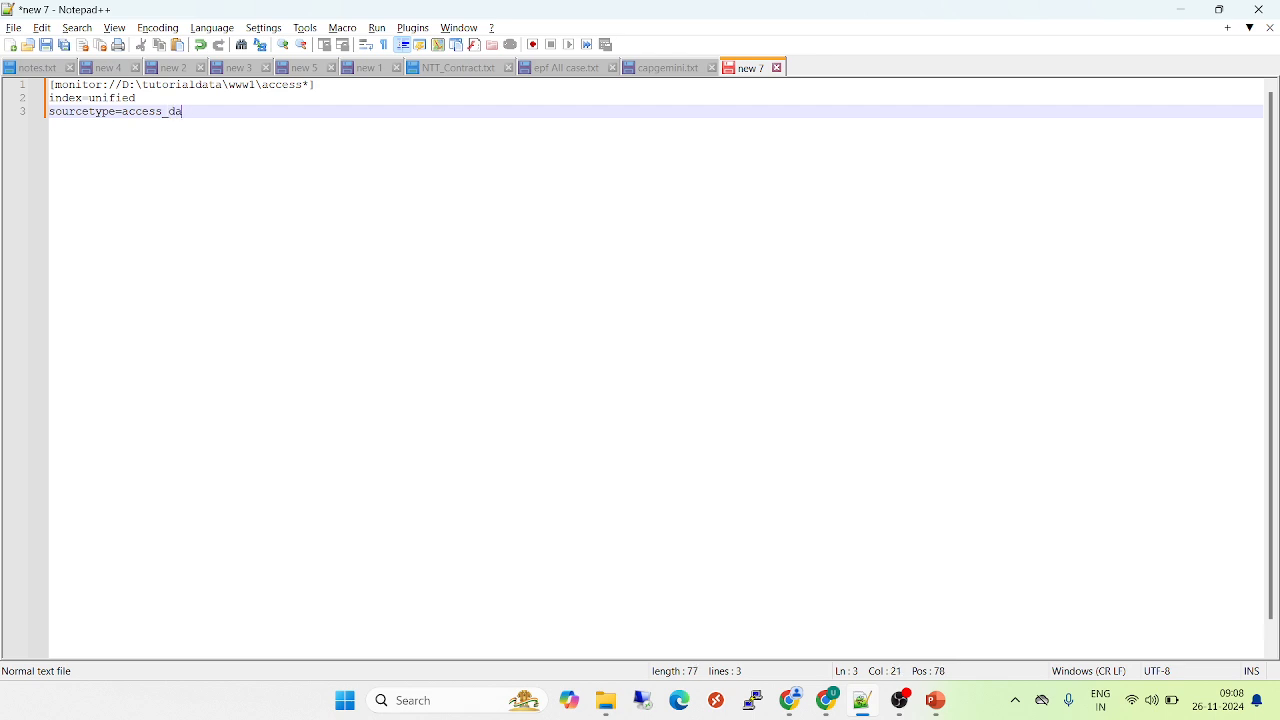
pyautogui.write('ta_01')
# Copy the index and sourcetype lines into a new Splunk search and run it over the last 30 days
pyautogui.moveTo(231, 111); pyautogui.dragTo(32, 105)
pyautogui.hotkey('ctrl', 'c')
pyautogui.hotkey('alt', 'Tab')
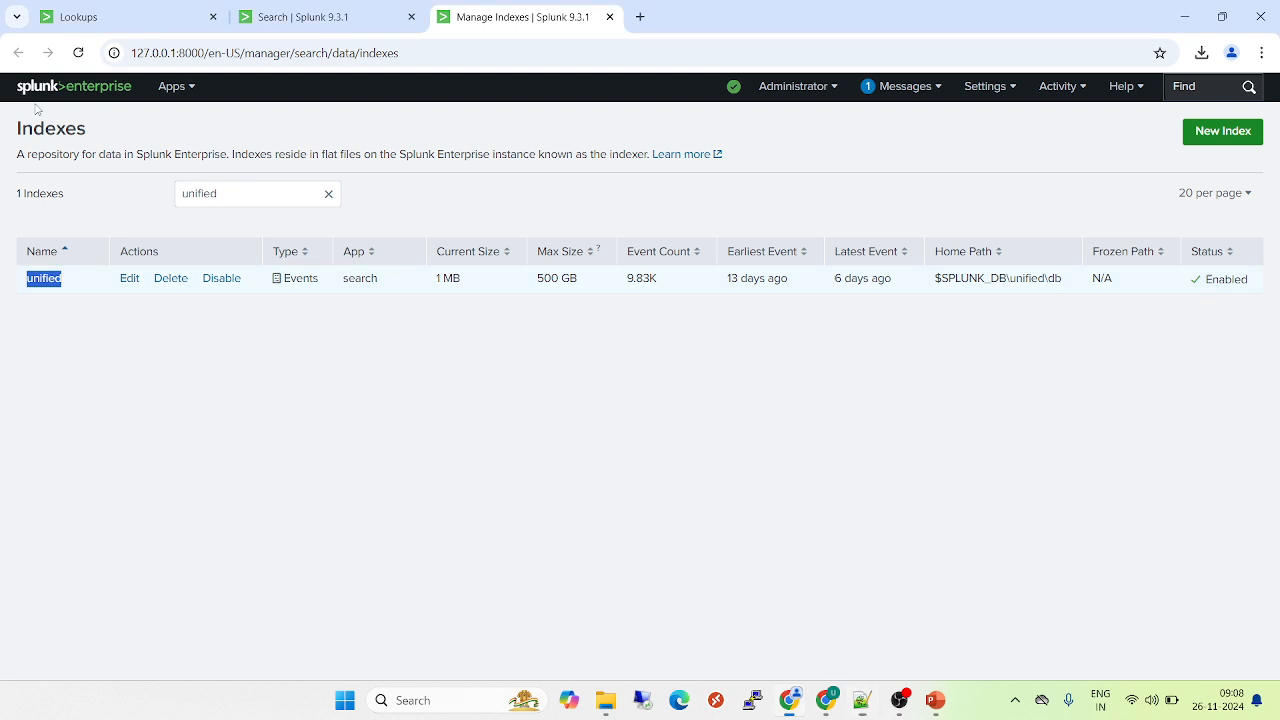
pyautogui.click(172, 86)
pyautogui.click(146, 146)
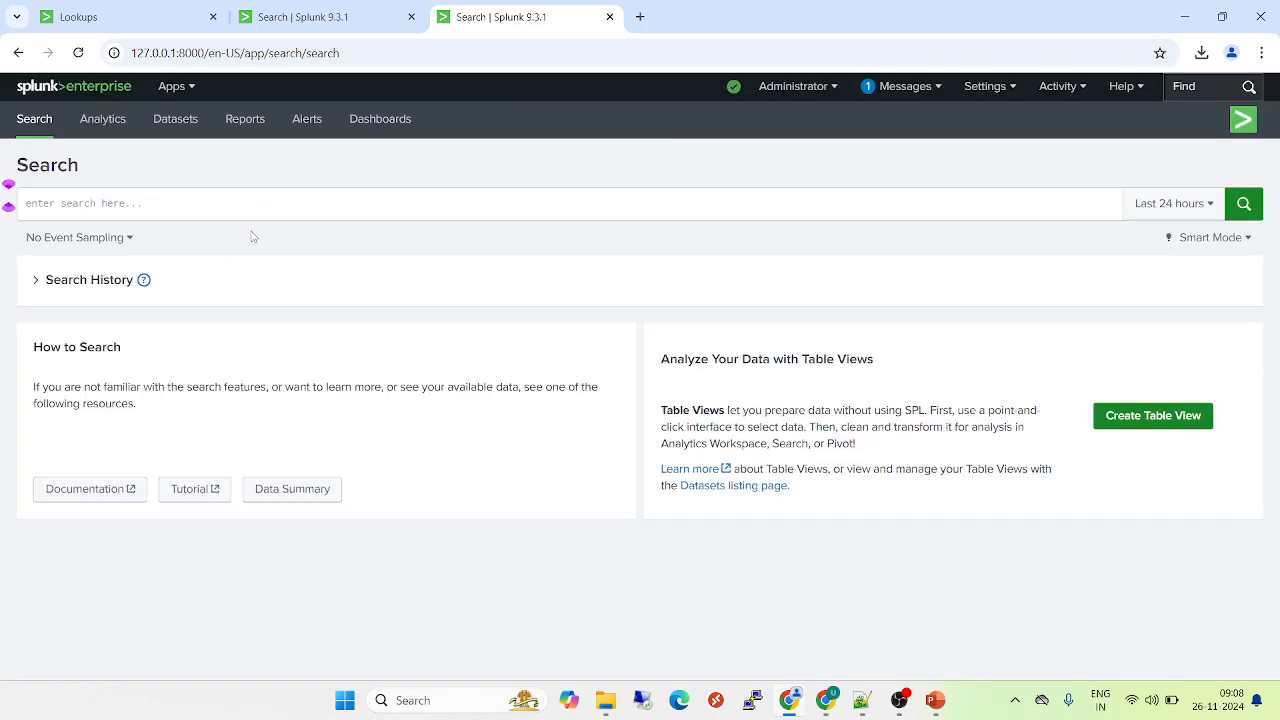
pyautogui.click(294, 203)
pyautogui.hotkey('ctrl', 'v')
pyautogui.press('Return')
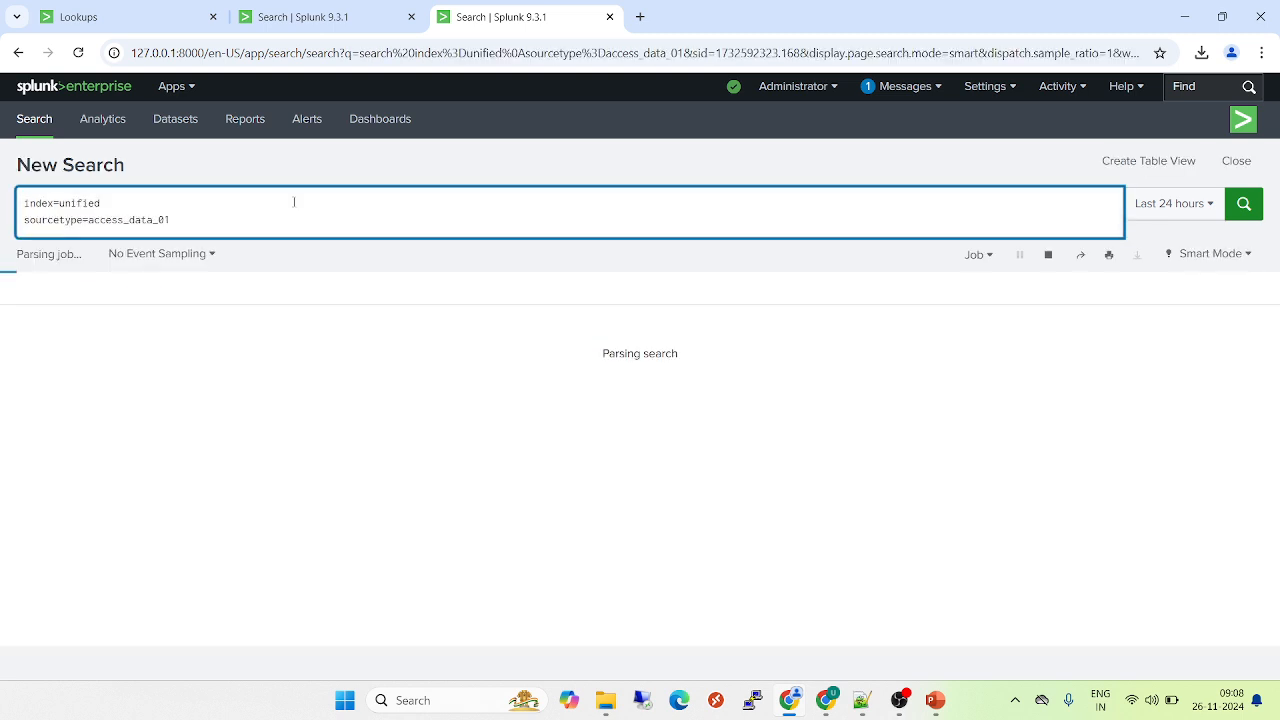
pyautogui.click(1150, 204)
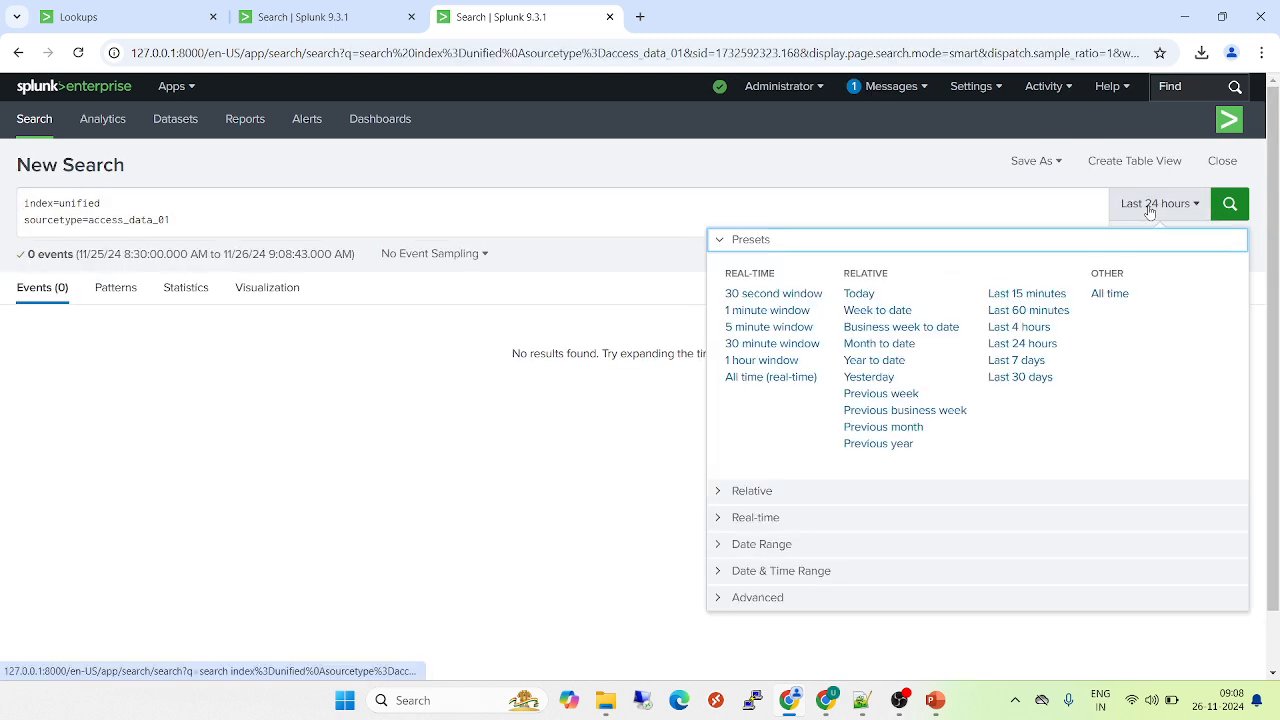
pyautogui.click(1020, 378)
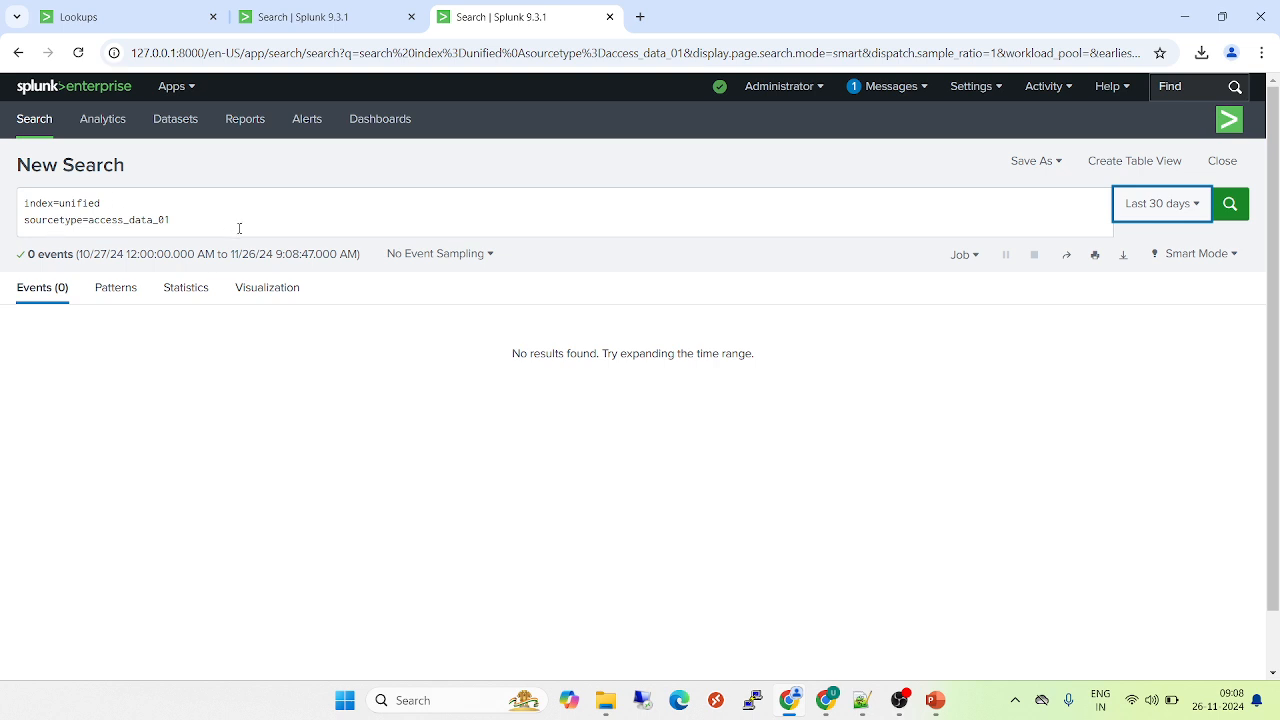
pyautogui.hotkey('alt', 'Tab')
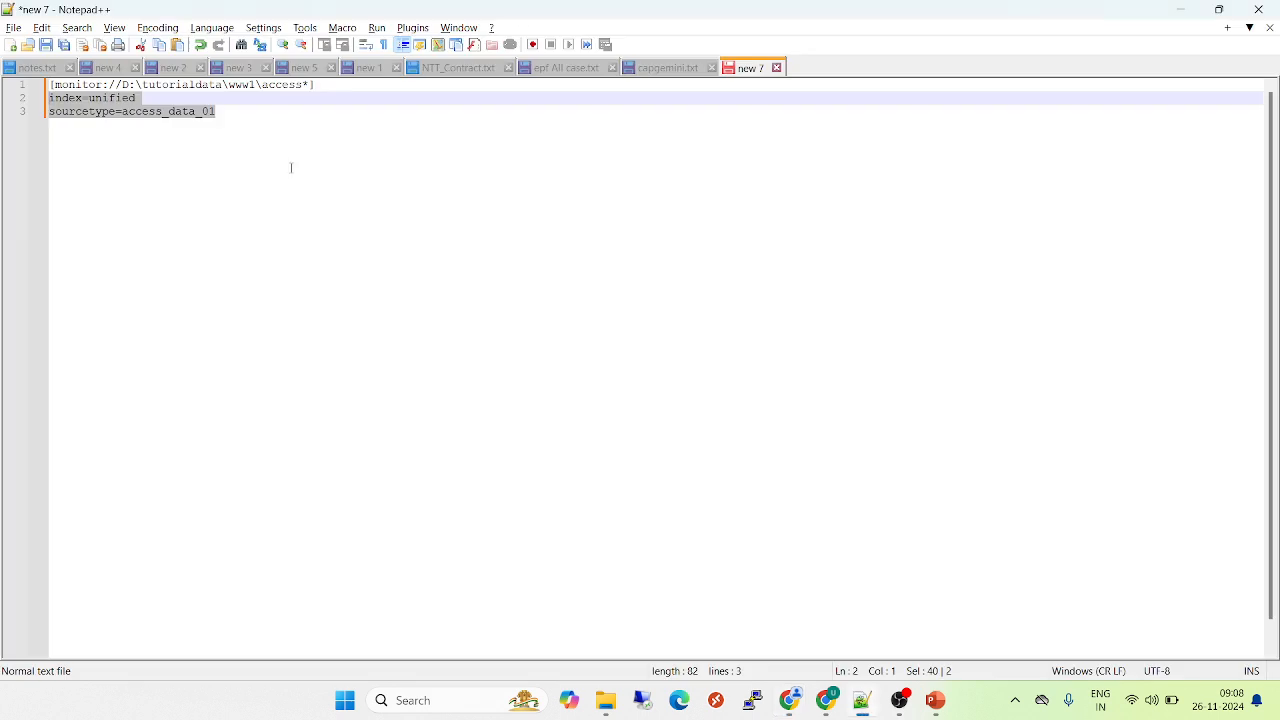
pyautogui.hotkey('ctrl', 's')
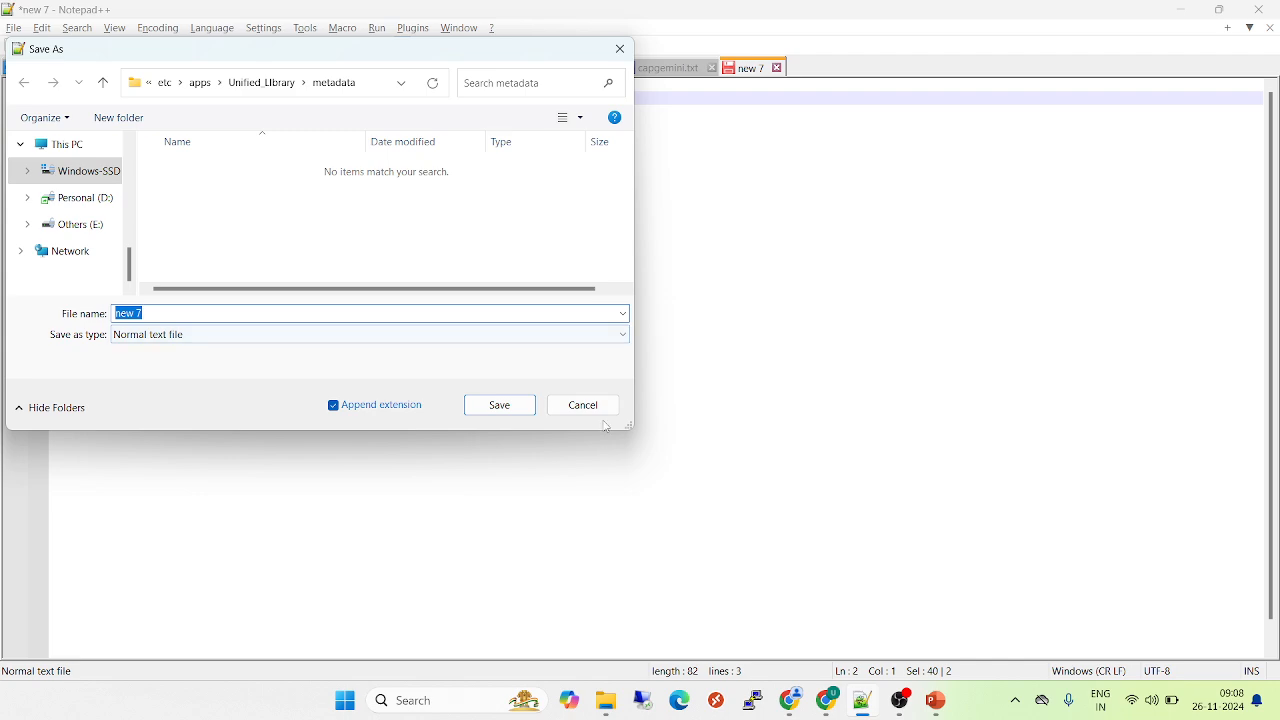
pyautogui.click(583, 405)
pyautogui.click(284, 125)
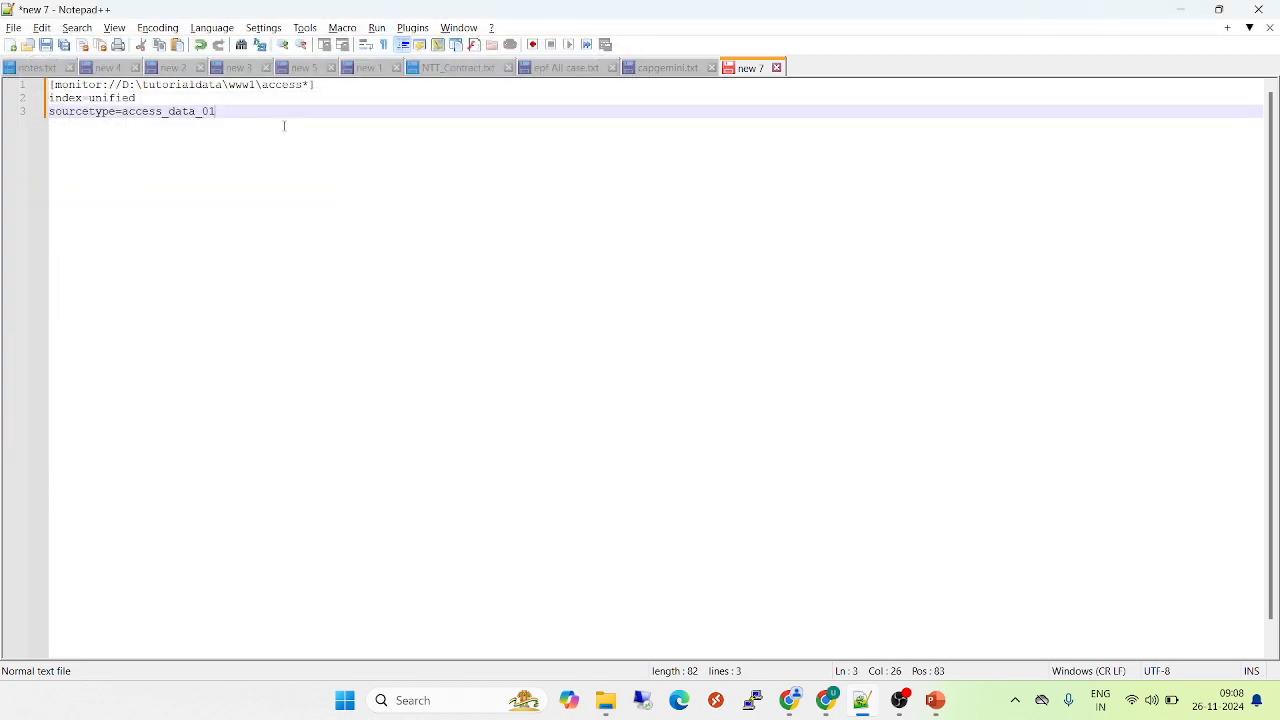
# Highlight the monitor stanza's header line in the Notepad++ draft
pyautogui.moveTo(83, 85); pyautogui.dragTo(30, 87)
pyautogui.moveTo(337, 85); pyautogui.dragTo(14, 74)
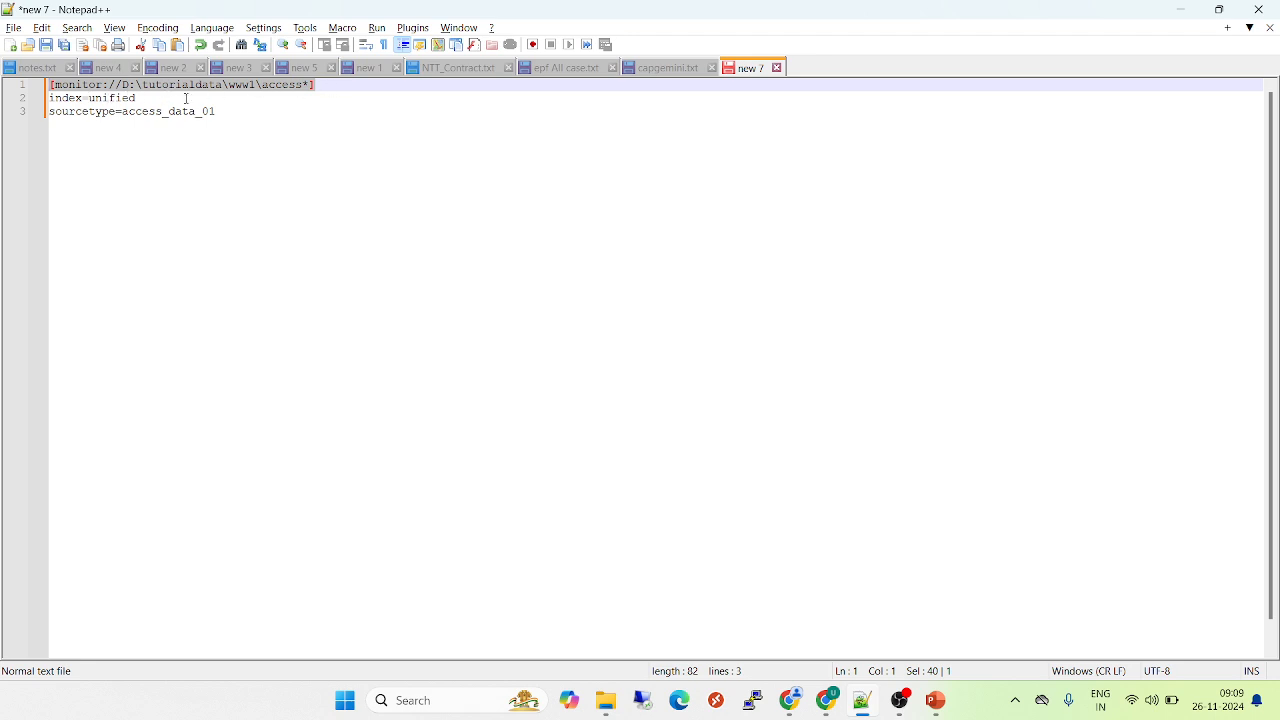
# Highlight the stanza's index value and sourcetype value in turn to review them
pyautogui.doubleClick(119, 100)
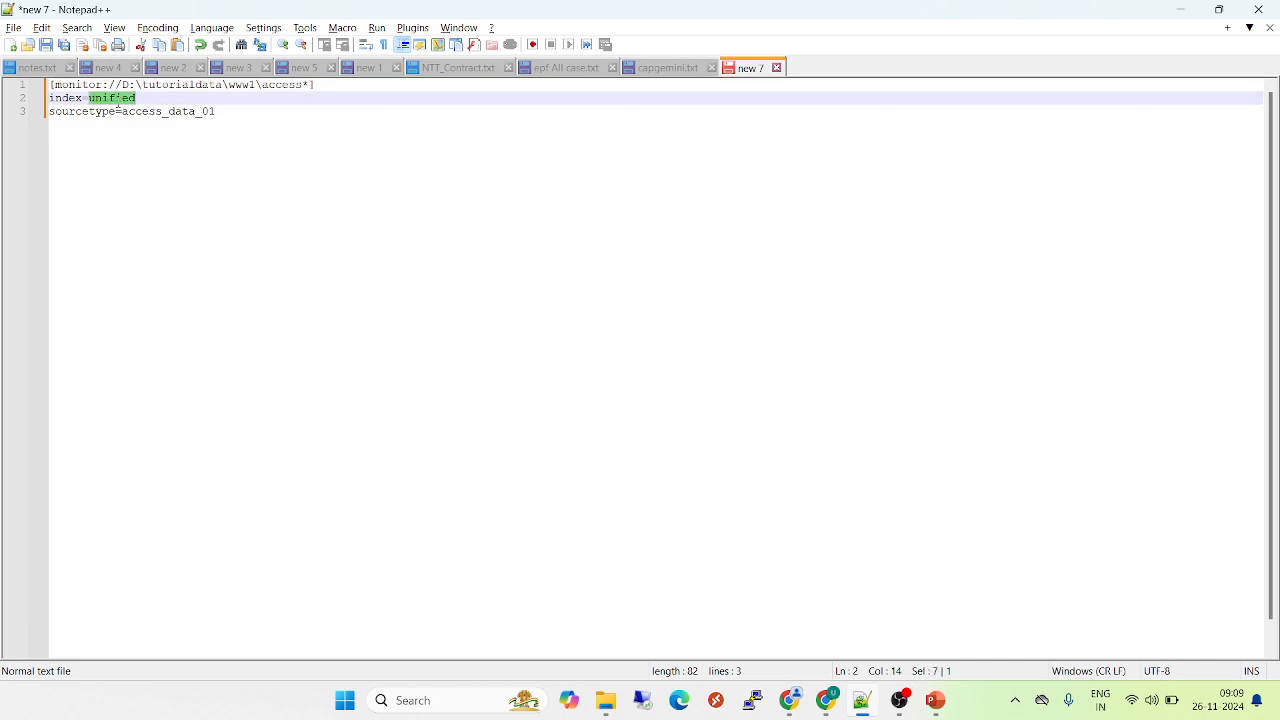
pyautogui.doubleClick(174, 112)
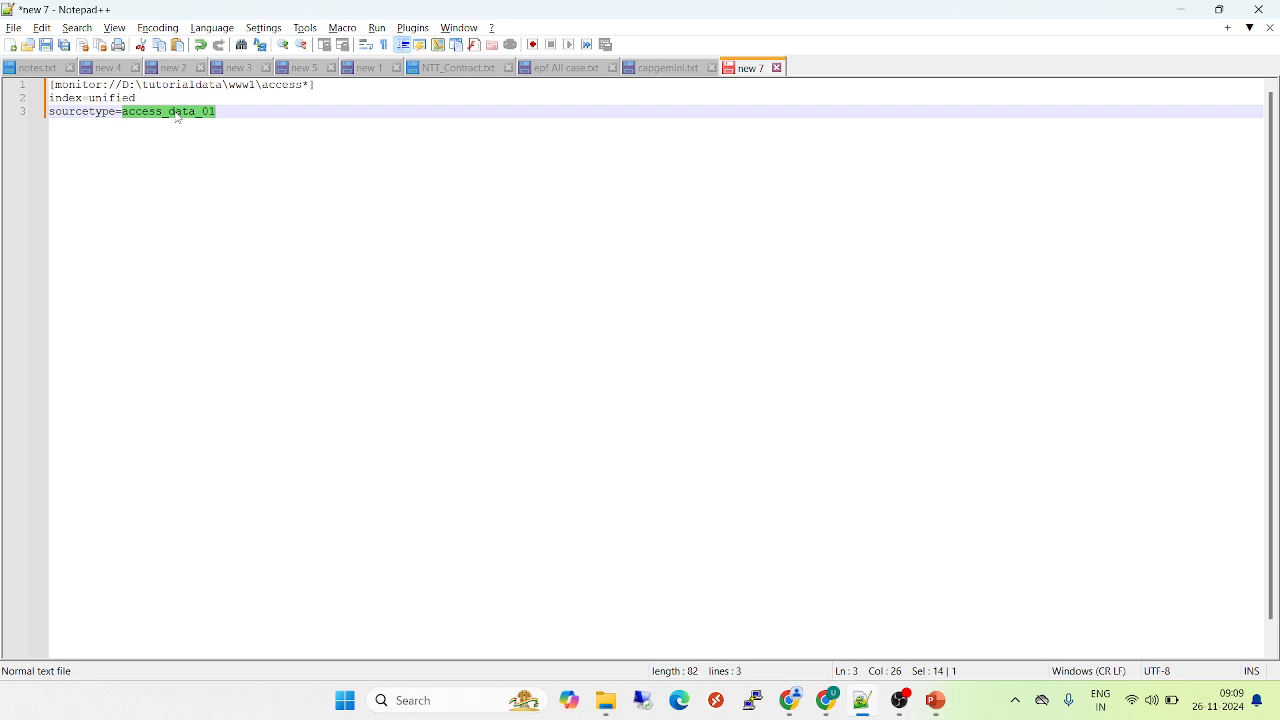
pyautogui.click(252, 111)
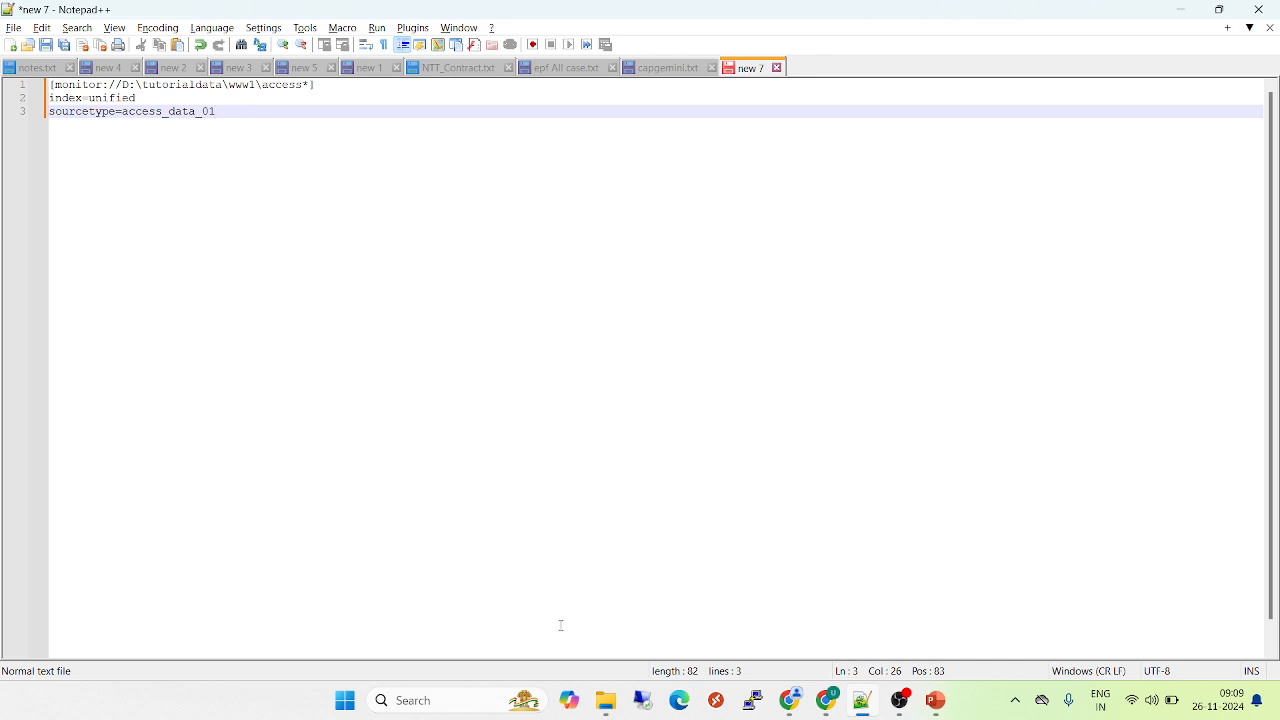
# Switch to File Explorer and open the folder C:\Program Files\Splunk\etc\deployment-apps
pyautogui.click(606, 702)
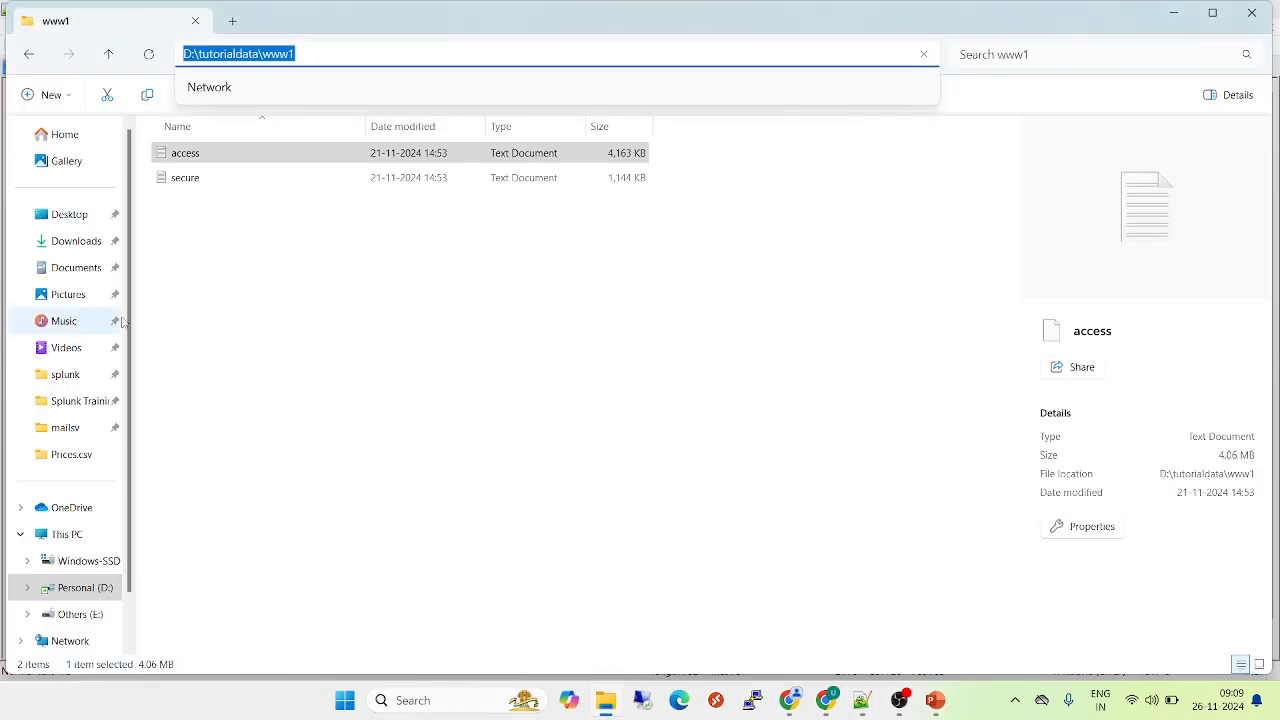
pyautogui.click(90, 561)
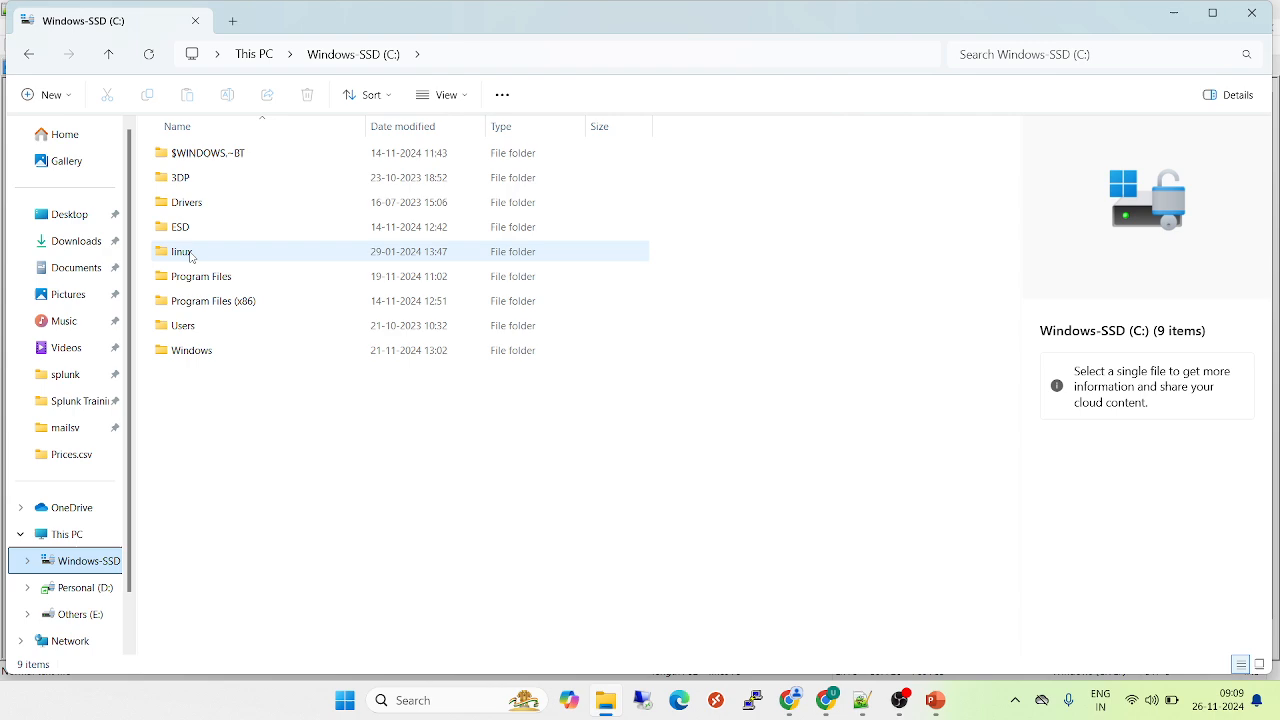
pyautogui.doubleClick(208, 279)
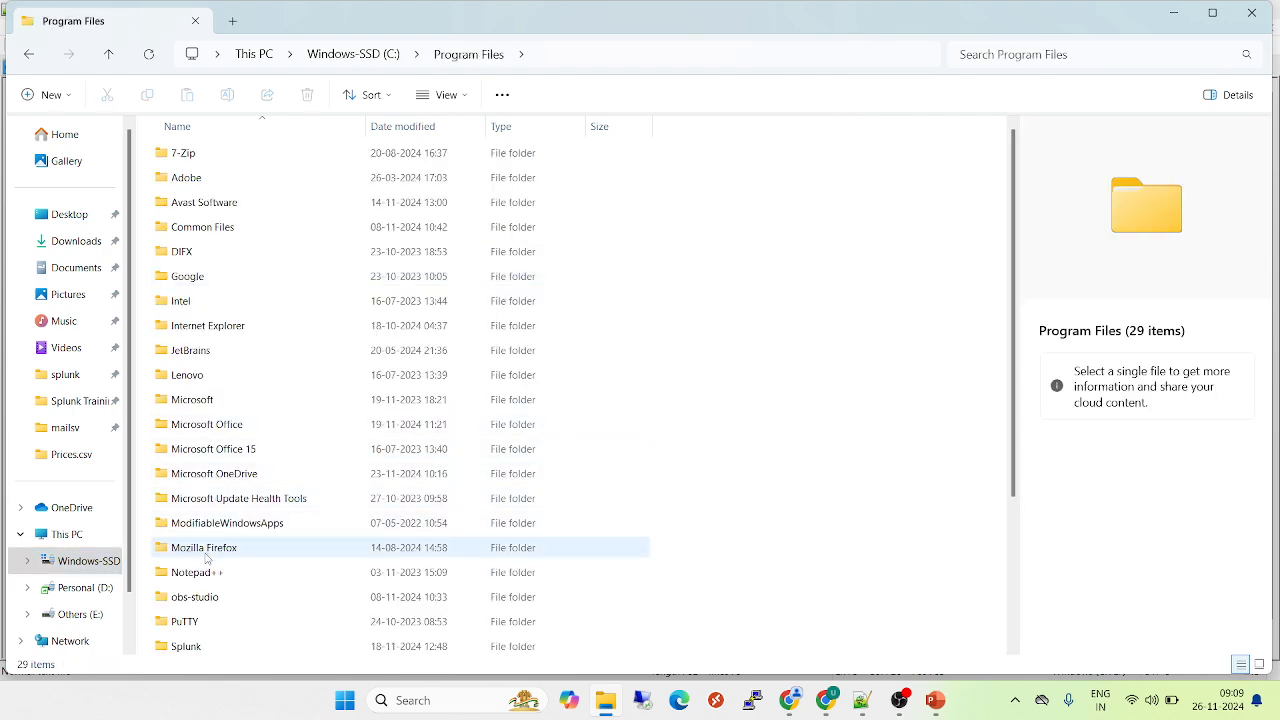
pyautogui.click(207, 552)
pyautogui.doubleClick(230, 648)
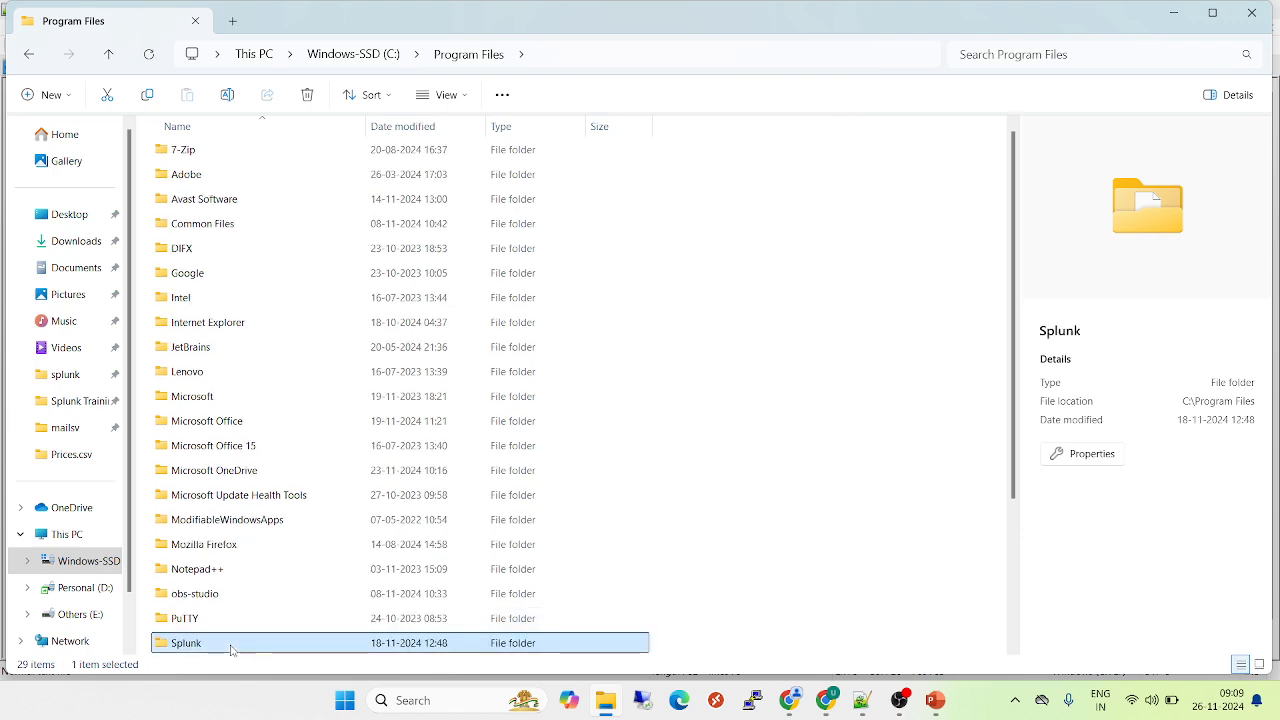
pyautogui.click(205, 179)
pyautogui.doubleClick(205, 179)
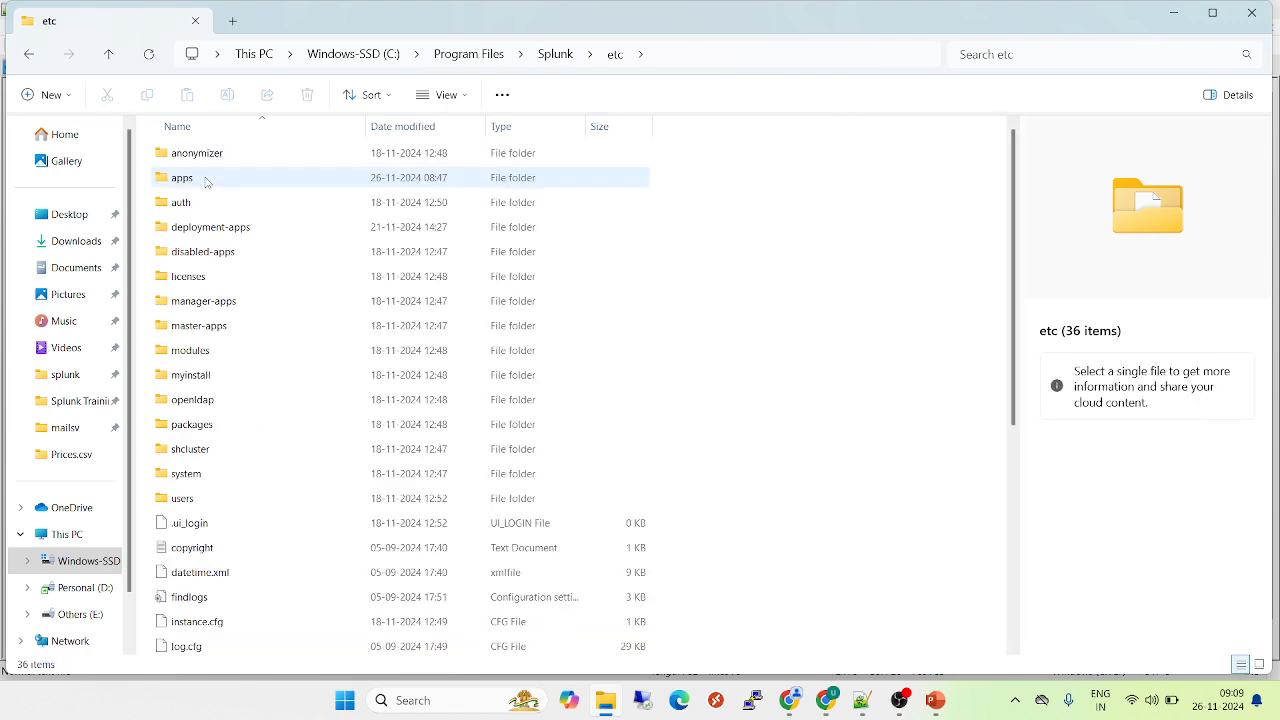
pyautogui.doubleClick(225, 230)
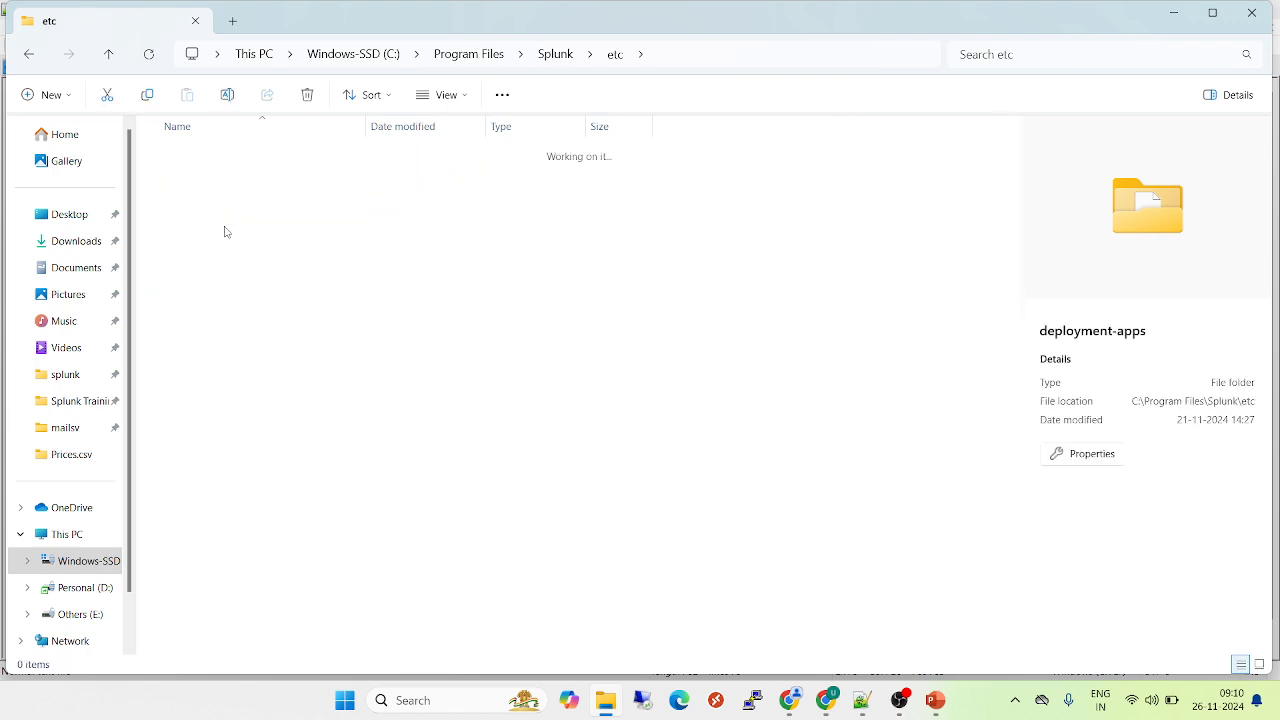
# Create a new folder named "secure app" inside deployment-apps
pyautogui.rightClick(324, 411)
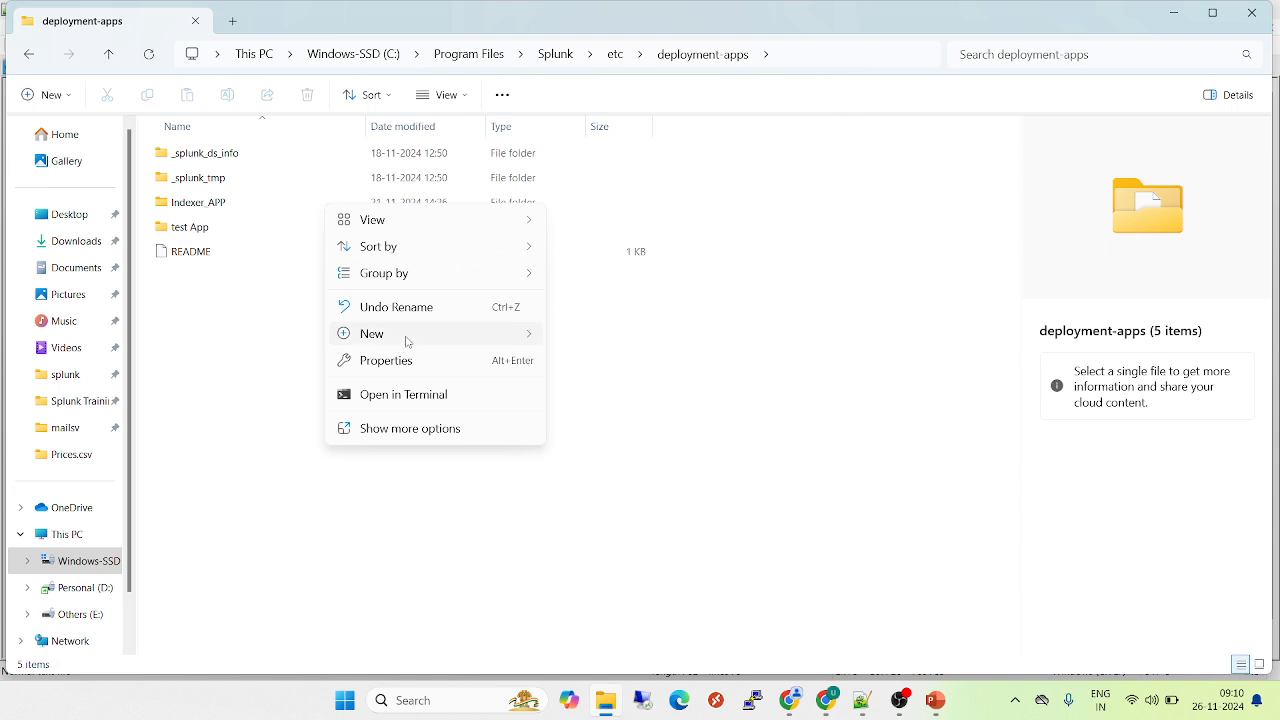
pyautogui.moveTo(400, 338)
pyautogui.click(609, 338)
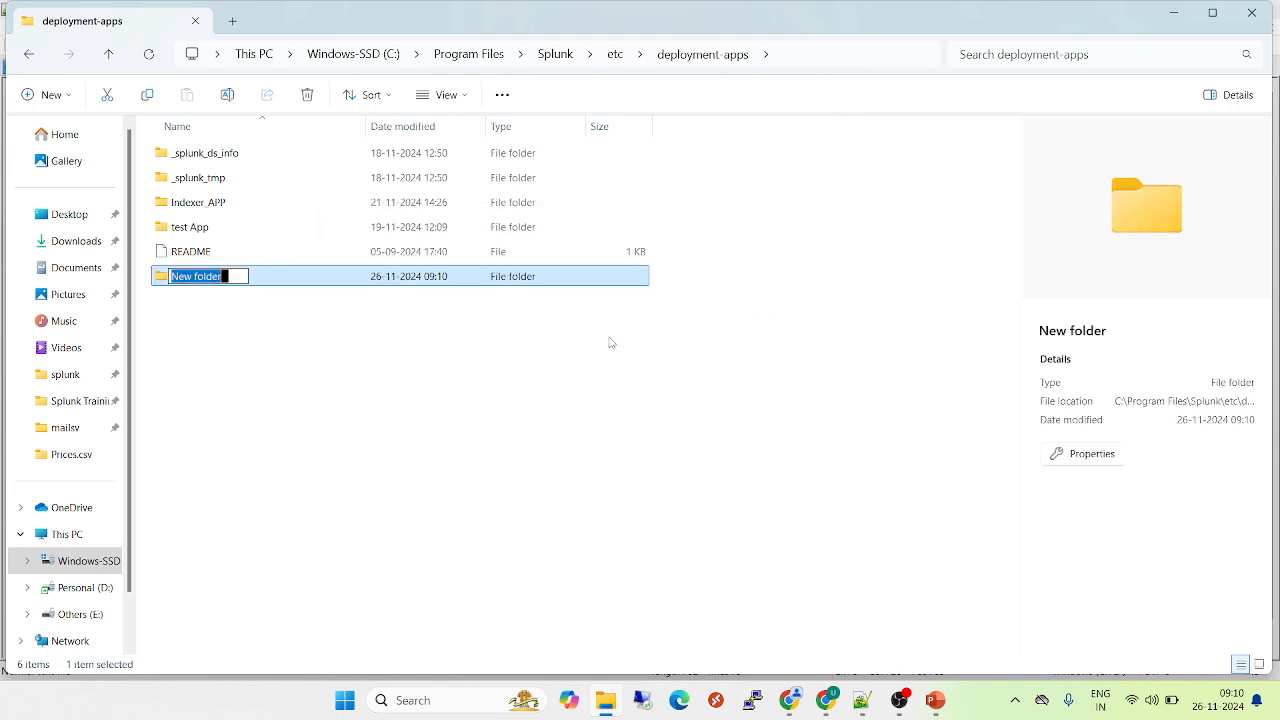
pyautogui.press('BackSpace')
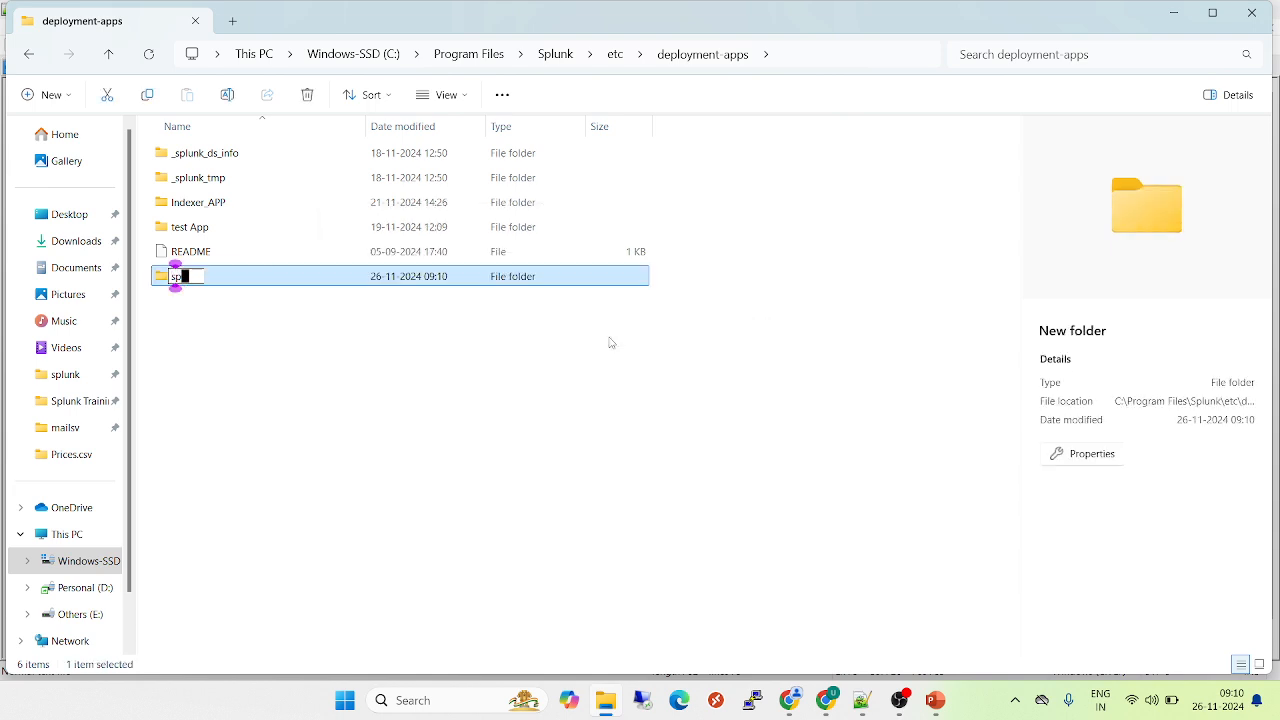
pyautogui.write('secure app')
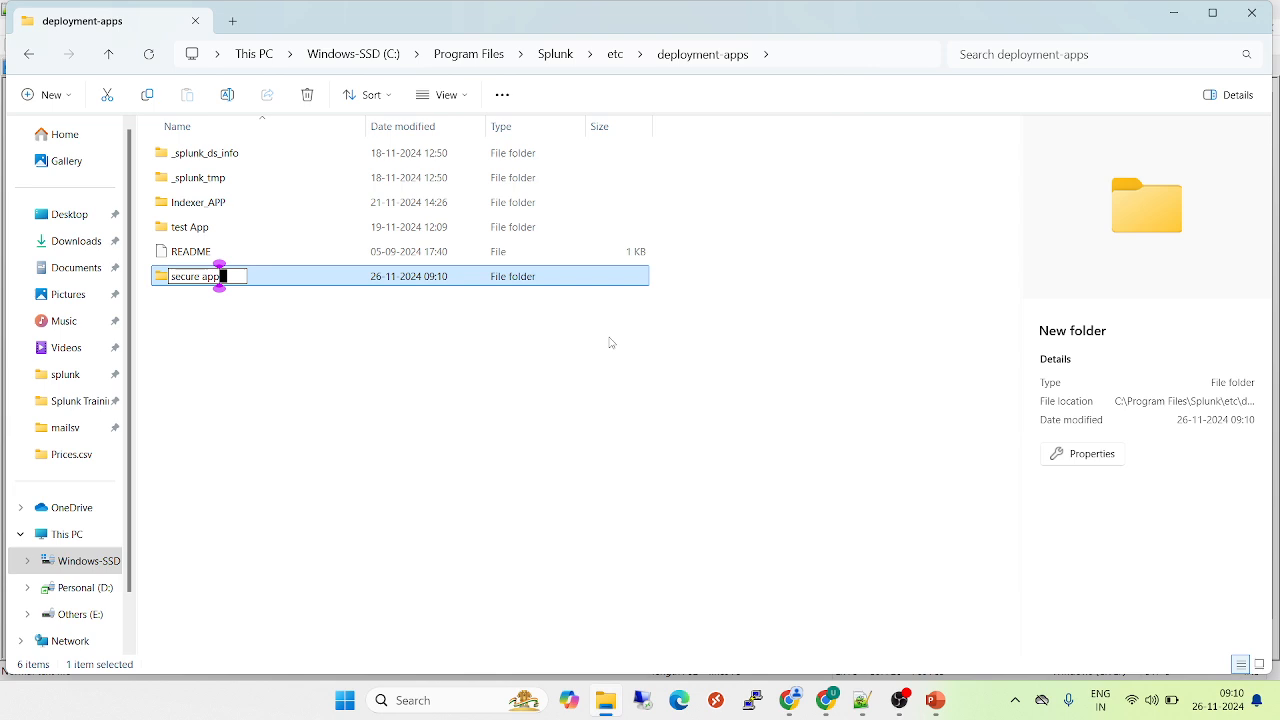
pyautogui.press('Return')
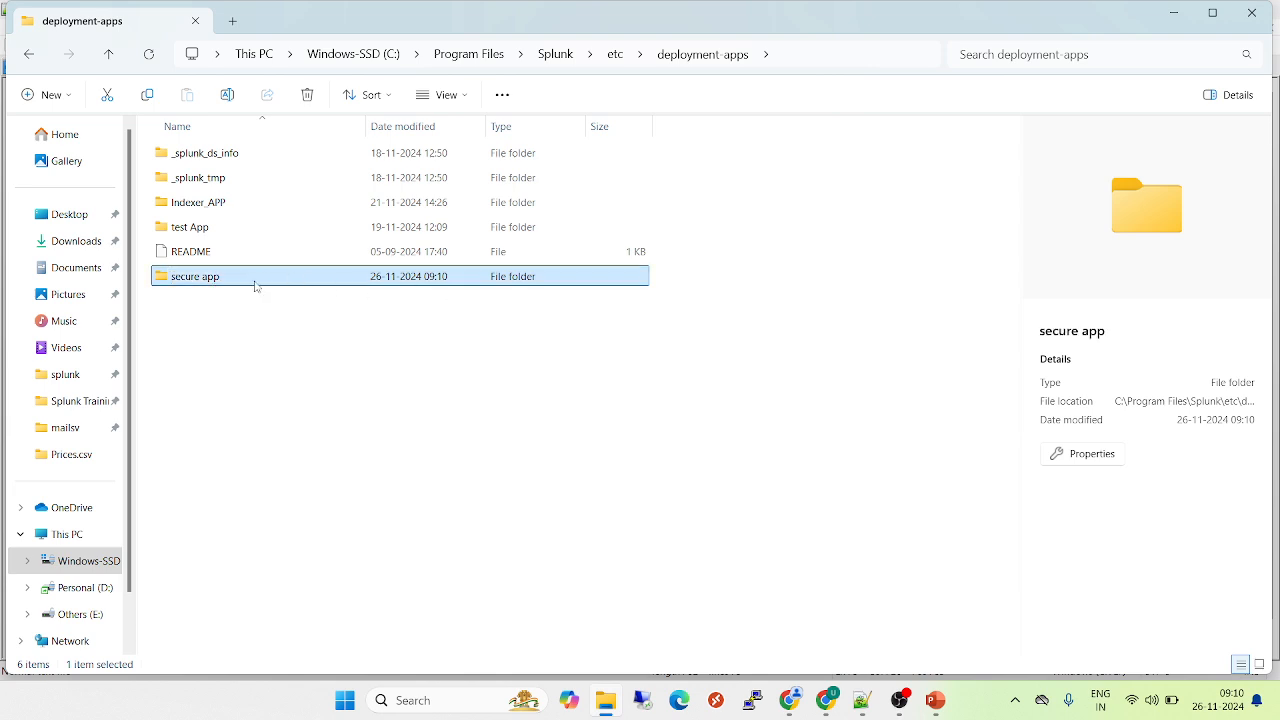
# Open the secure app folder and create a subfolder named "local" in it
pyautogui.doubleClick(255, 286)
pyautogui.rightClick(254, 251)
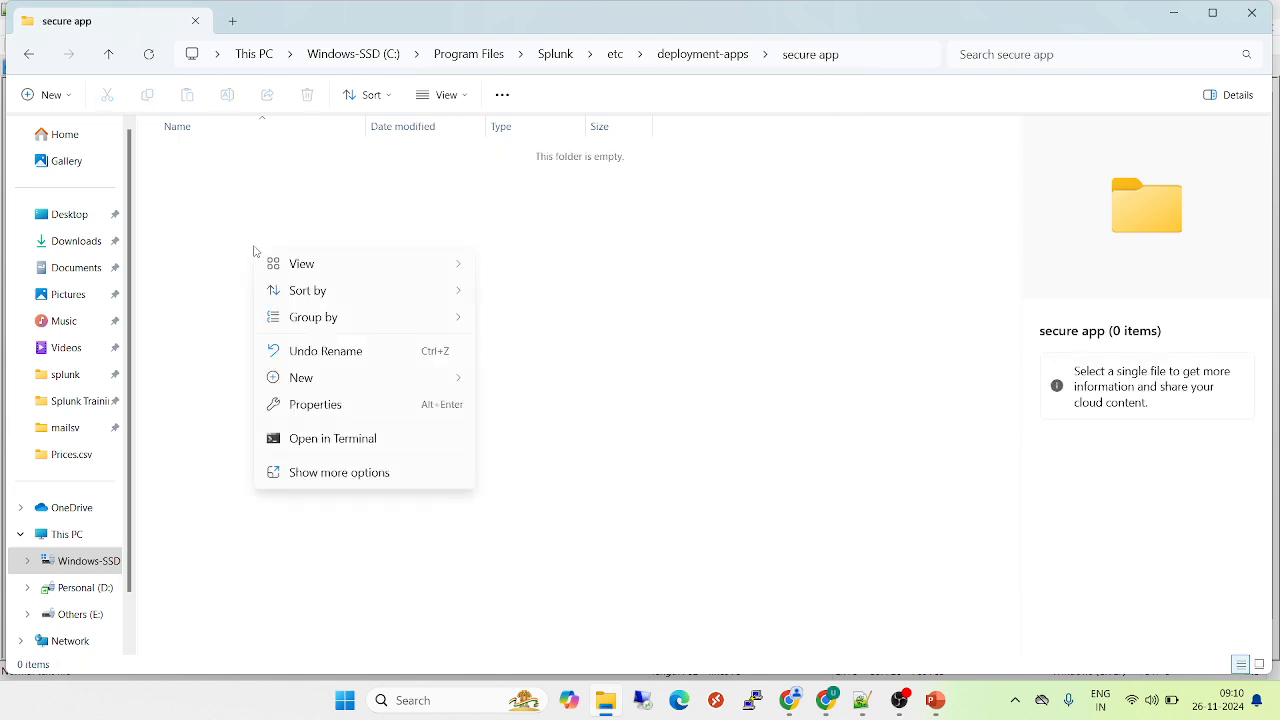
pyautogui.moveTo(429, 389)
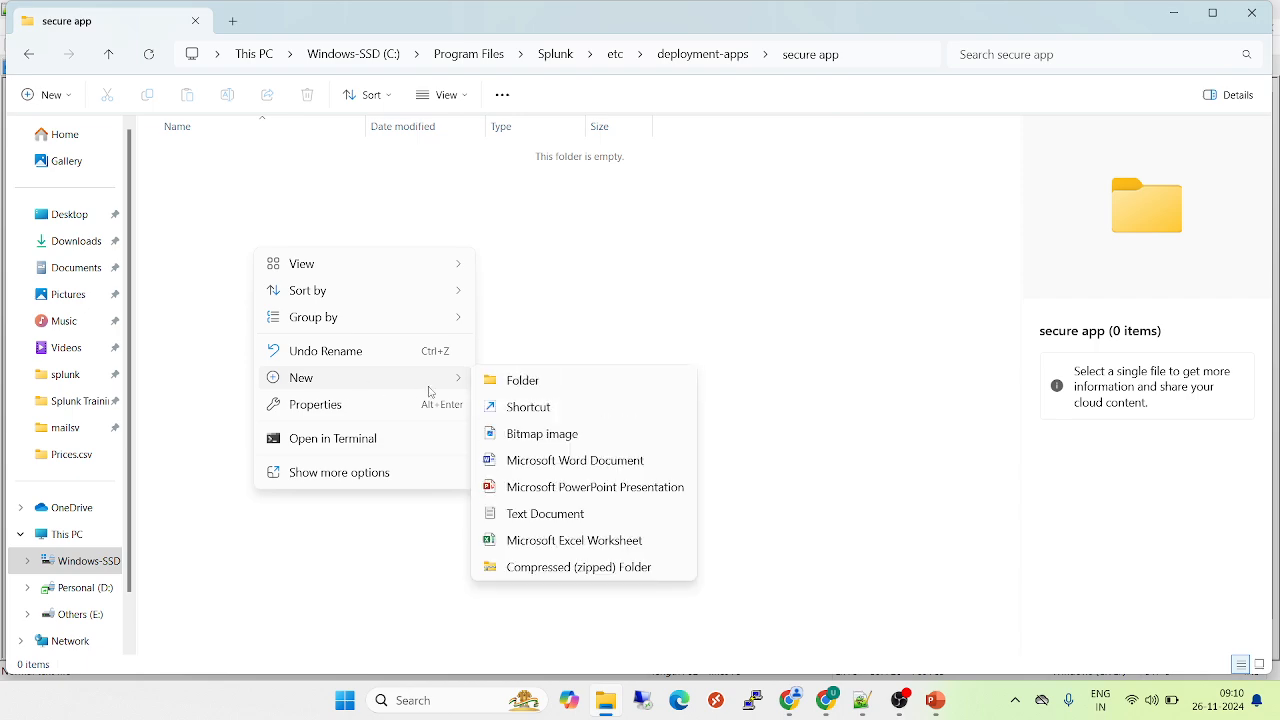
pyautogui.click(523, 391)
pyautogui.press('BackSpace')
pyautogui.write('local')
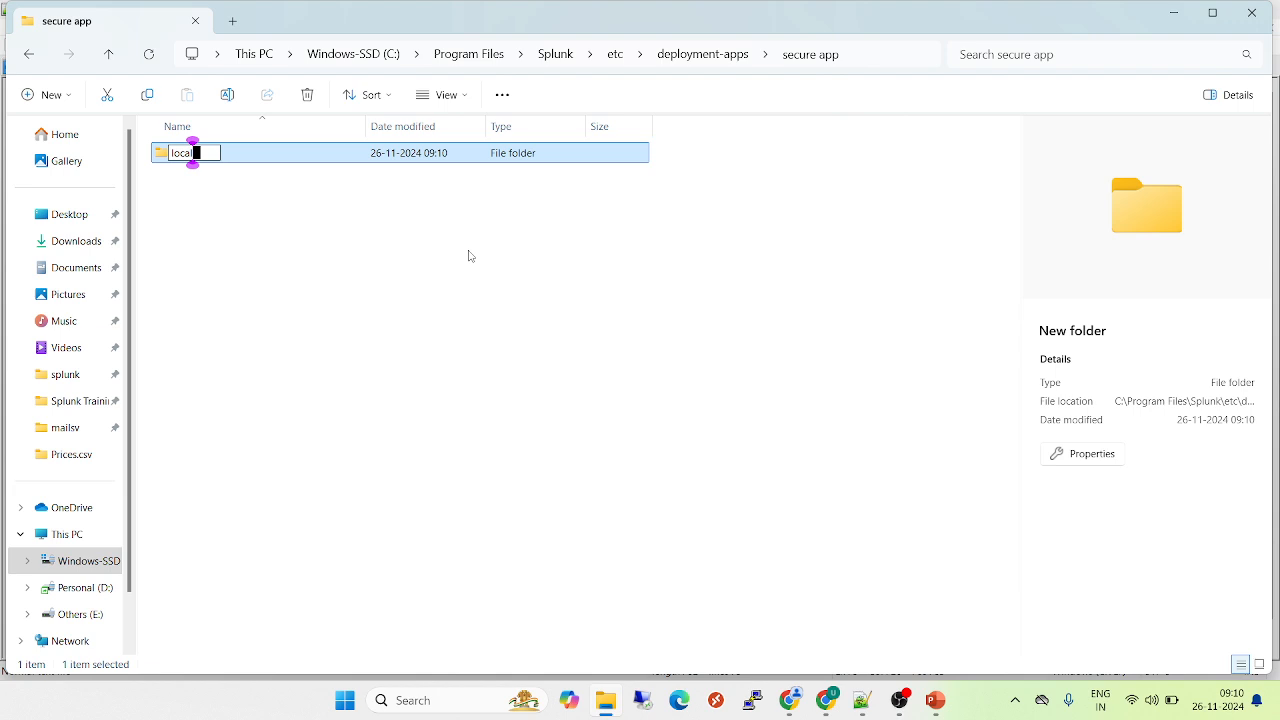
pyautogui.press('Return')
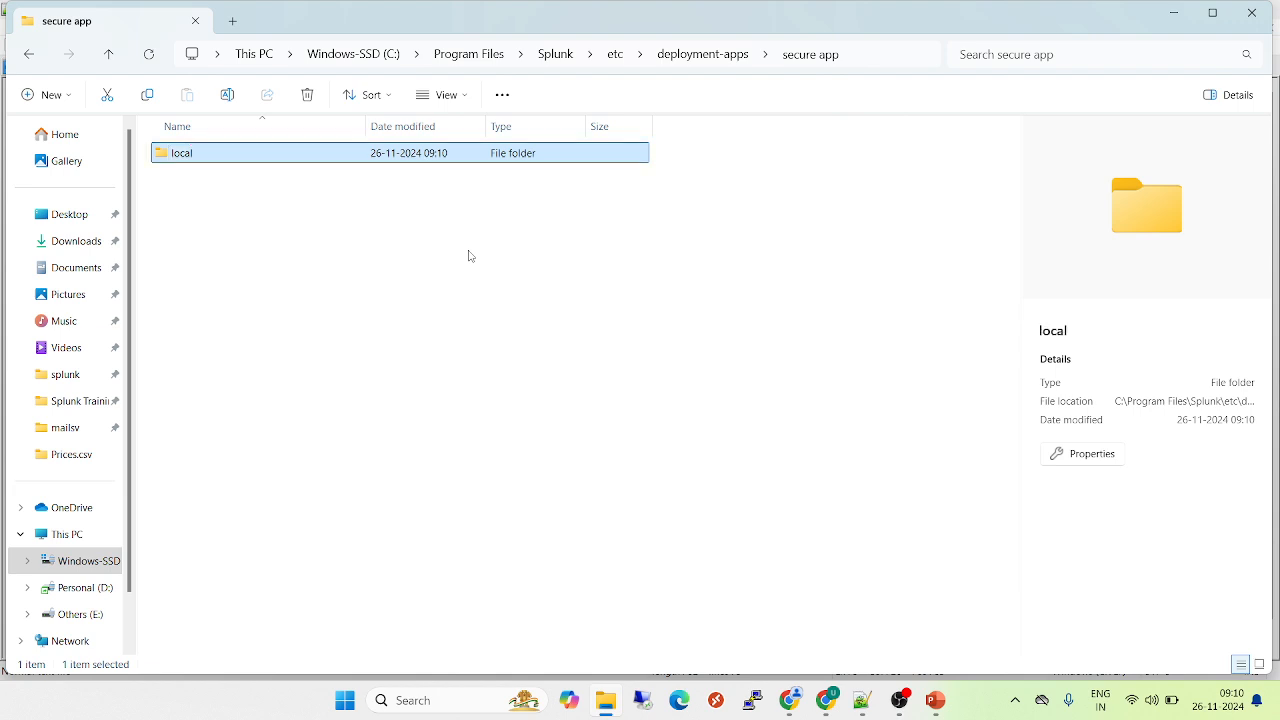
# Create a new text document named inputs.conf inside the local folder
pyautogui.doubleClick(216, 152)
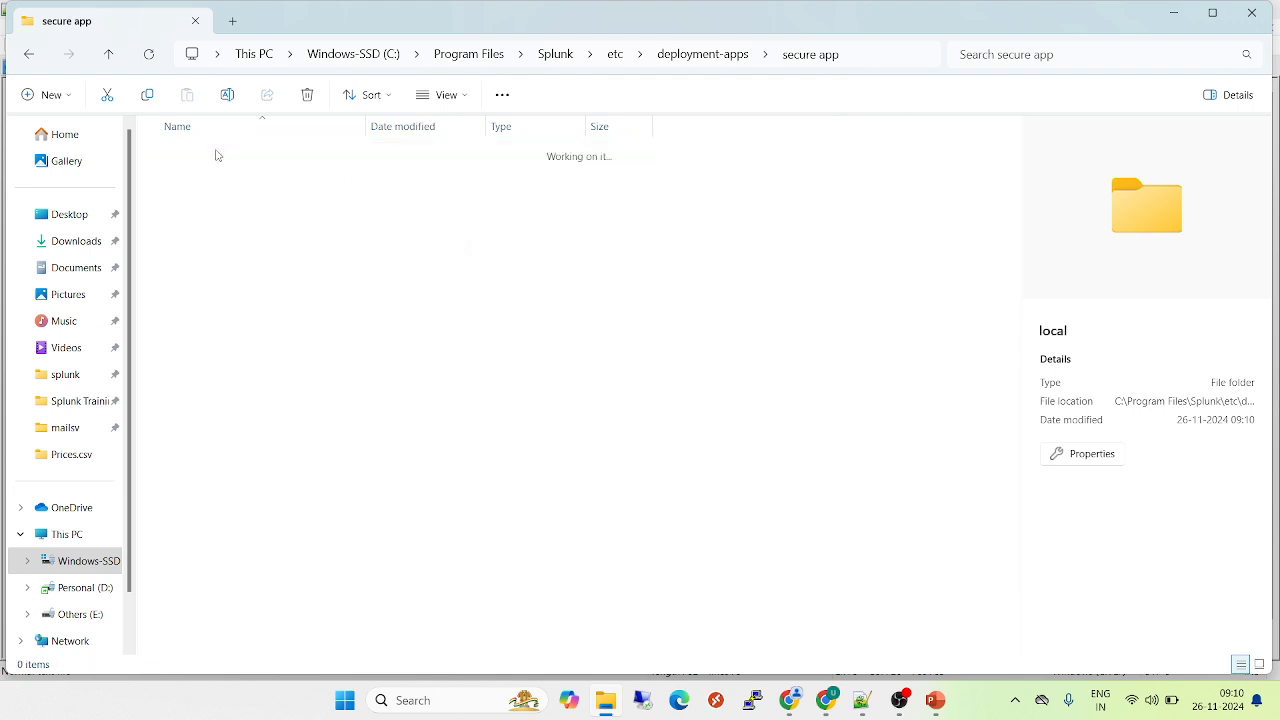
pyautogui.rightClick(243, 248)
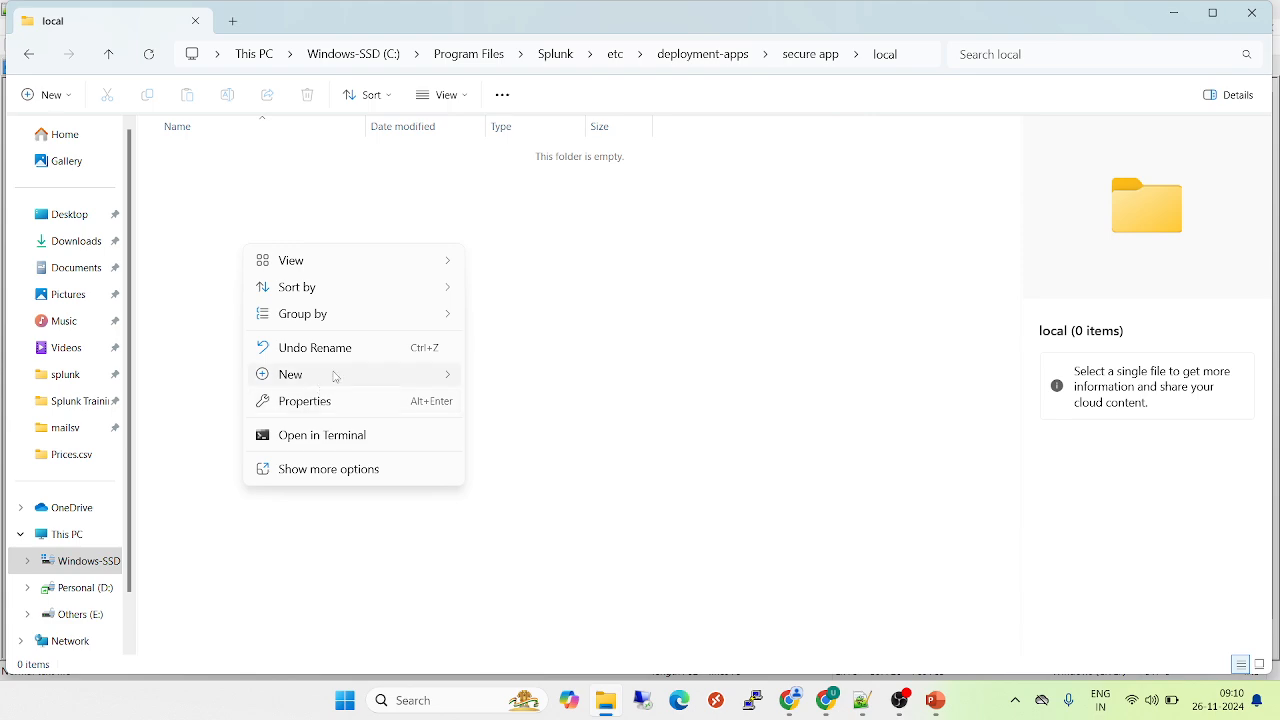
pyautogui.moveTo(334, 375)
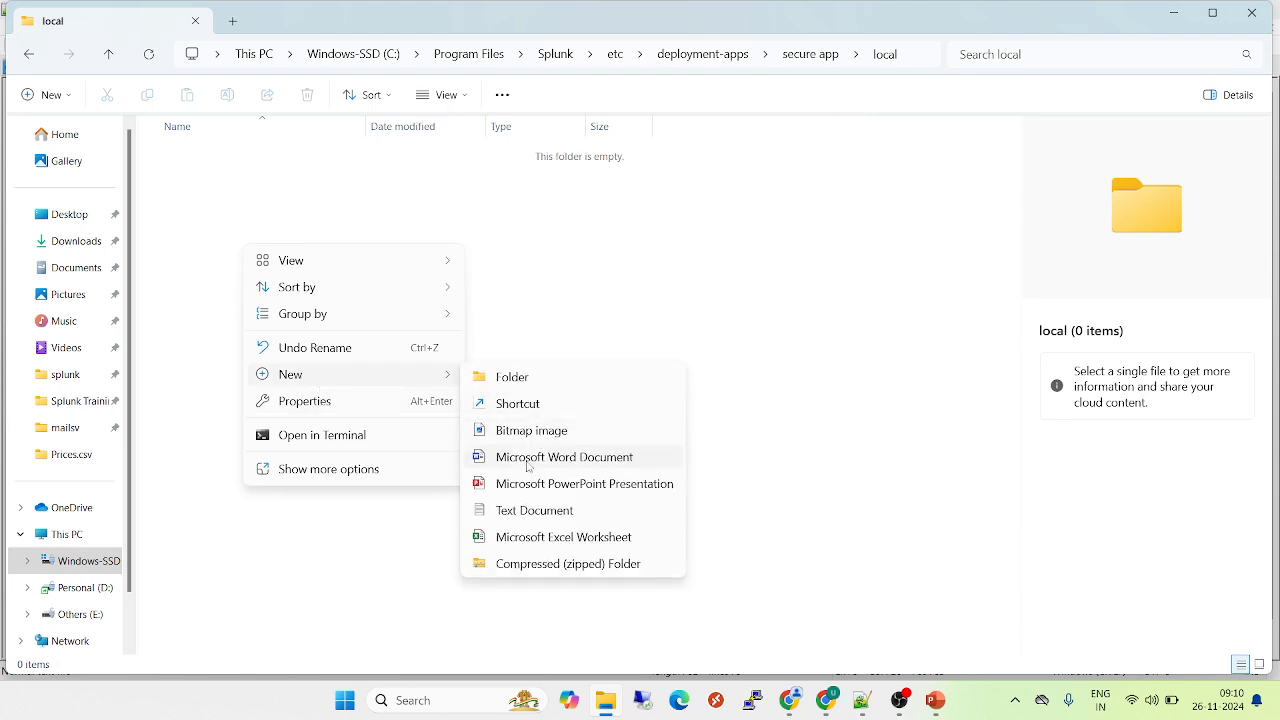
pyautogui.click(530, 511)
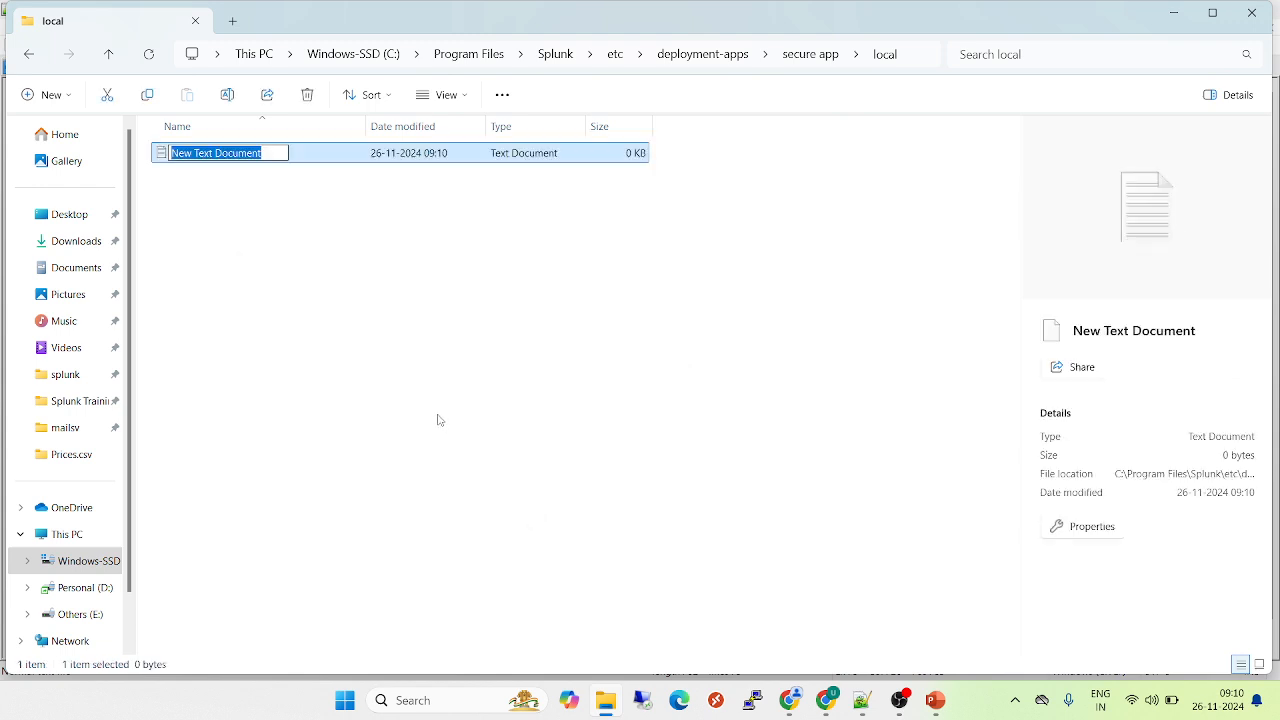
pyautogui.write('inputs.con')
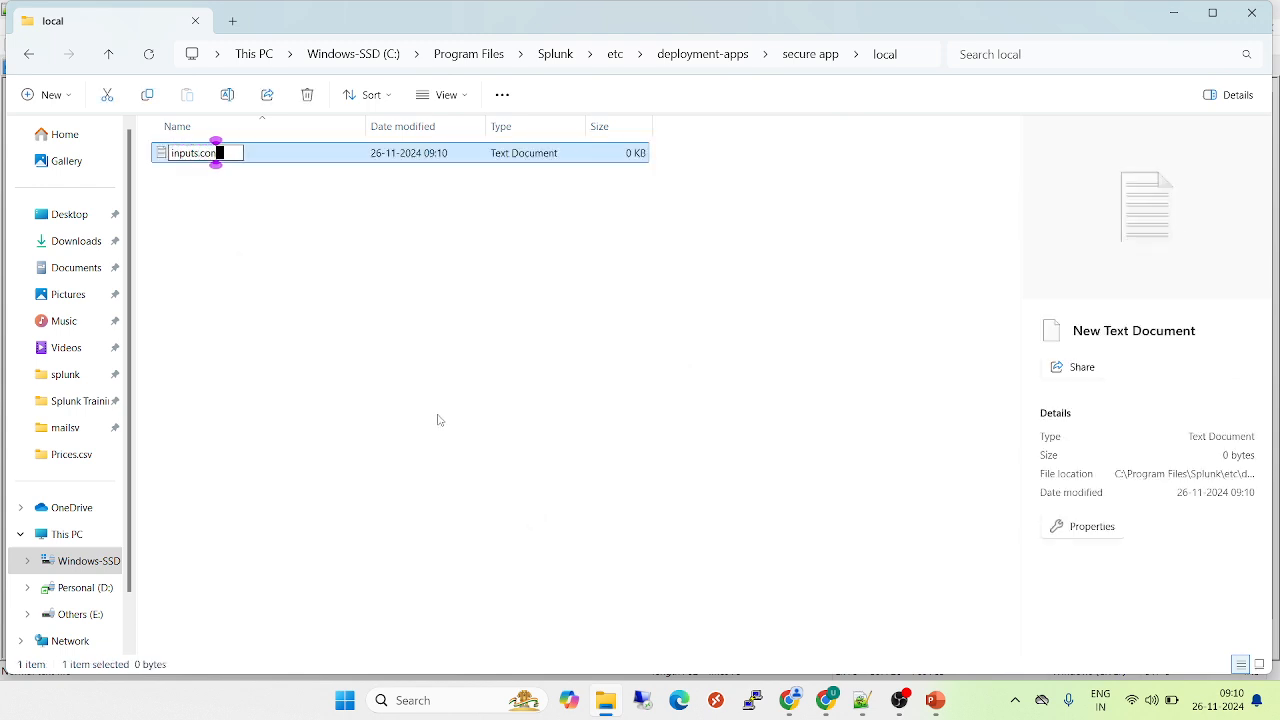
pyautogui.write('f')
pyautogui.press('Return')
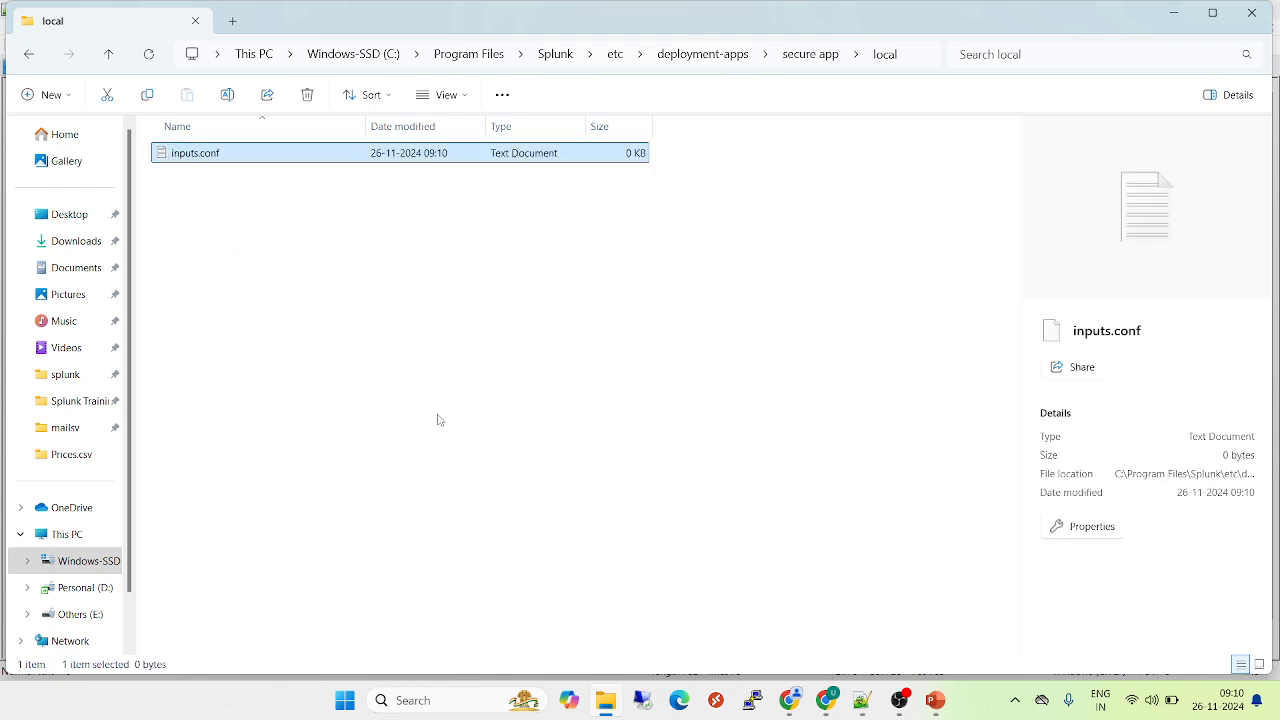
# Turn on the display of file name extensions for the folder's files
pyautogui.click(466, 98)
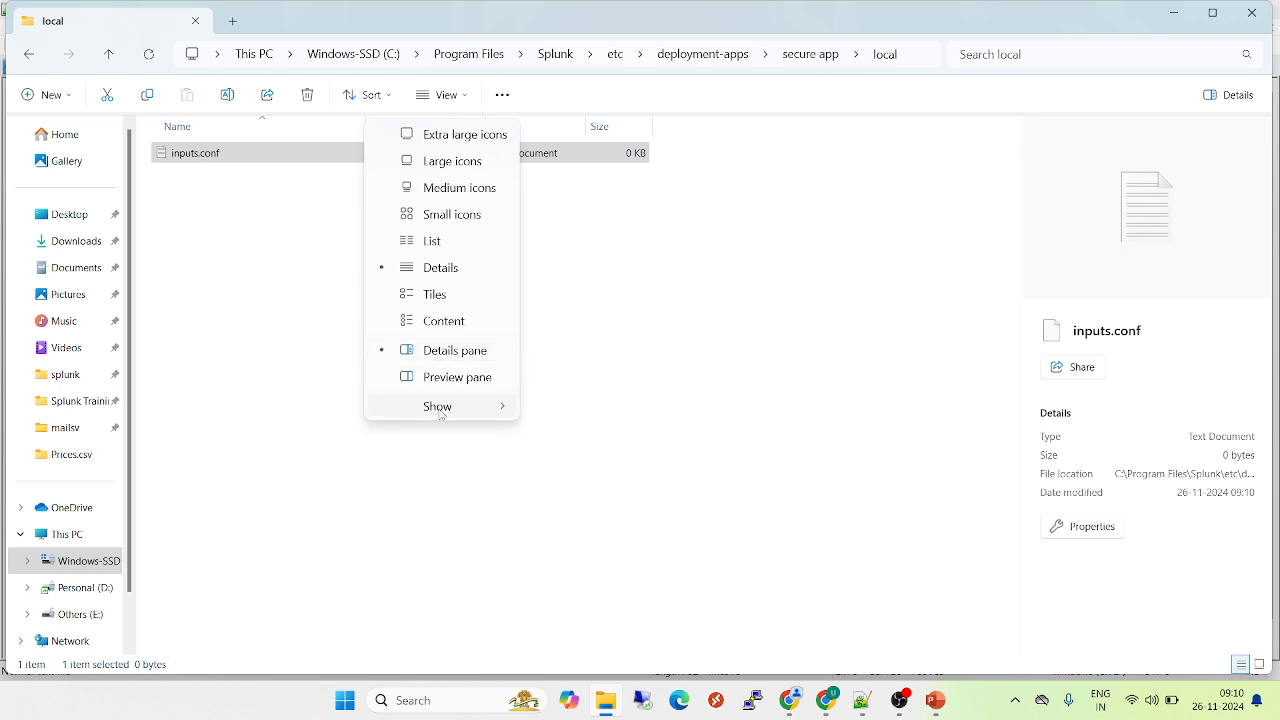
pyautogui.moveTo(440, 406)
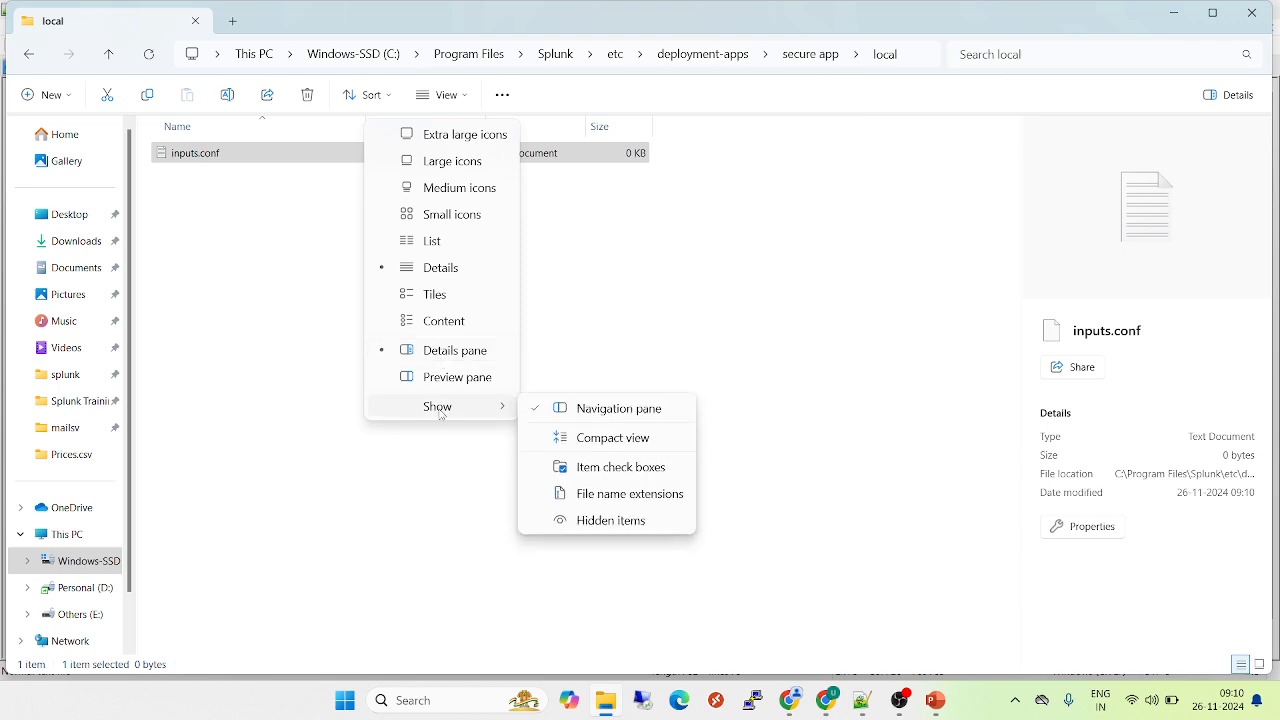
pyautogui.click(620, 494)
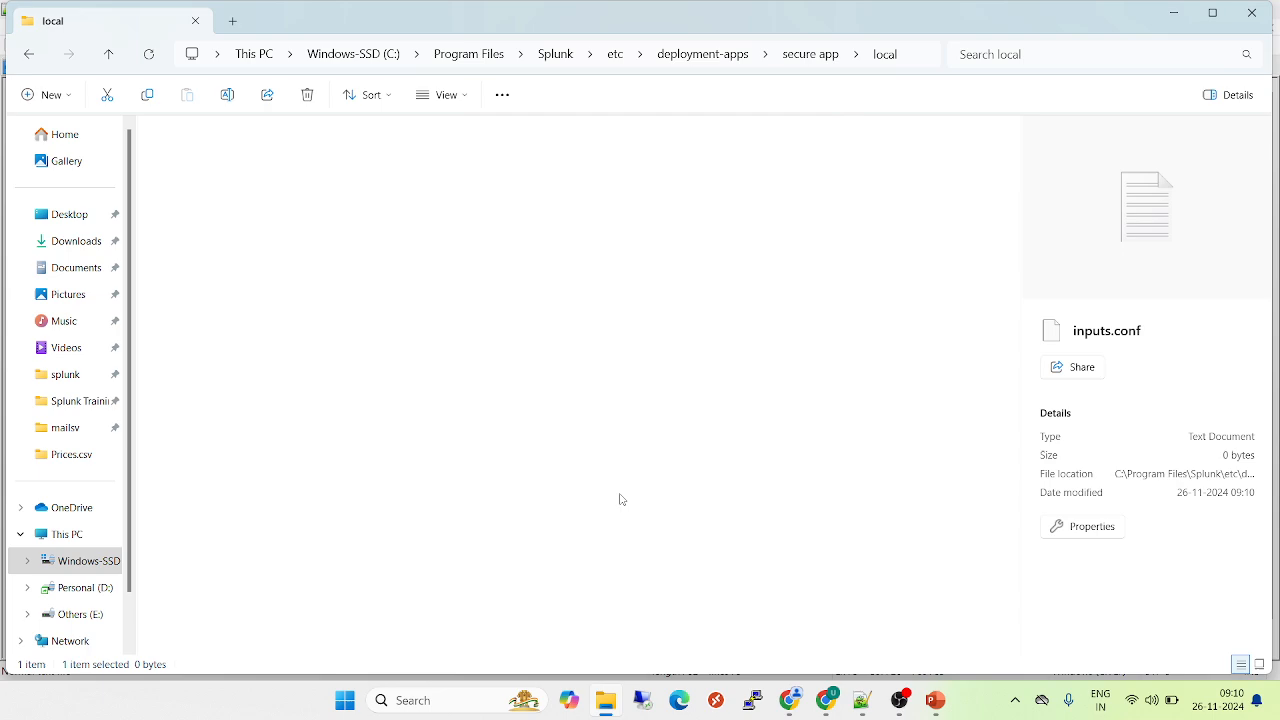
pyautogui.hotkey('alt', 'd')
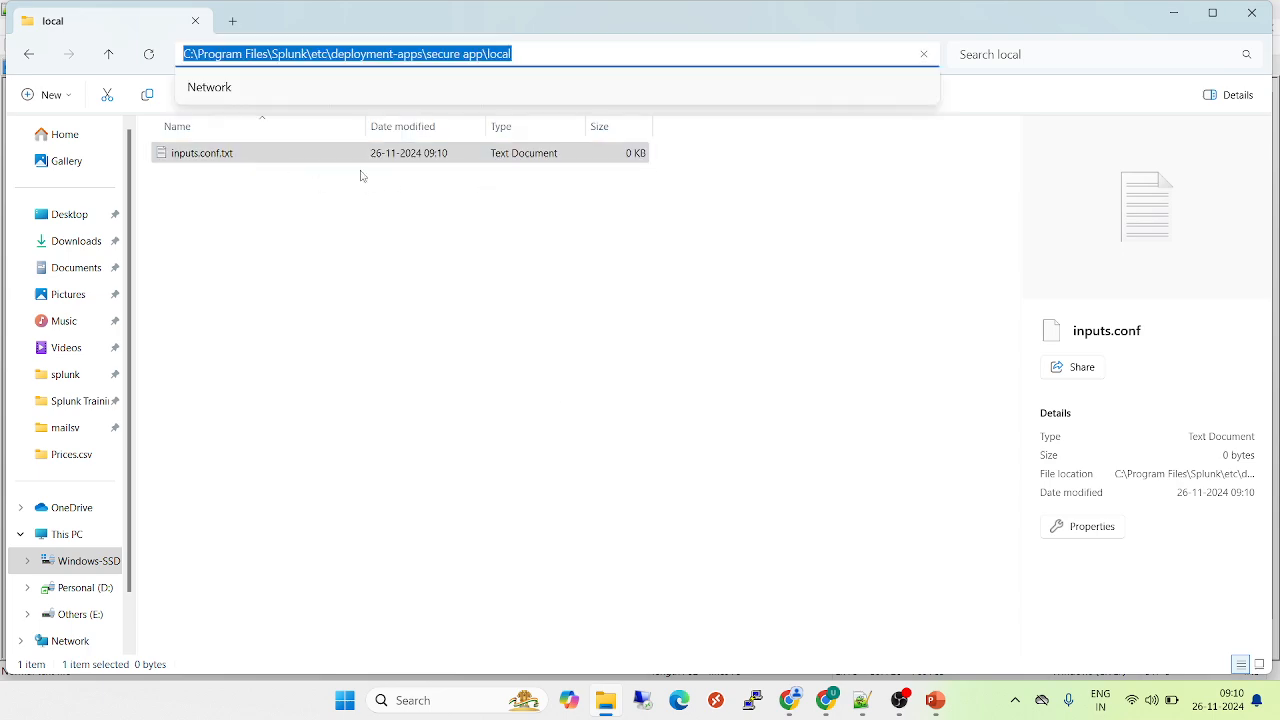
# Rename inputs.conf.txt to inputs.conf, removing the txt extension and accepting the extension change
pyautogui.click(225, 162)
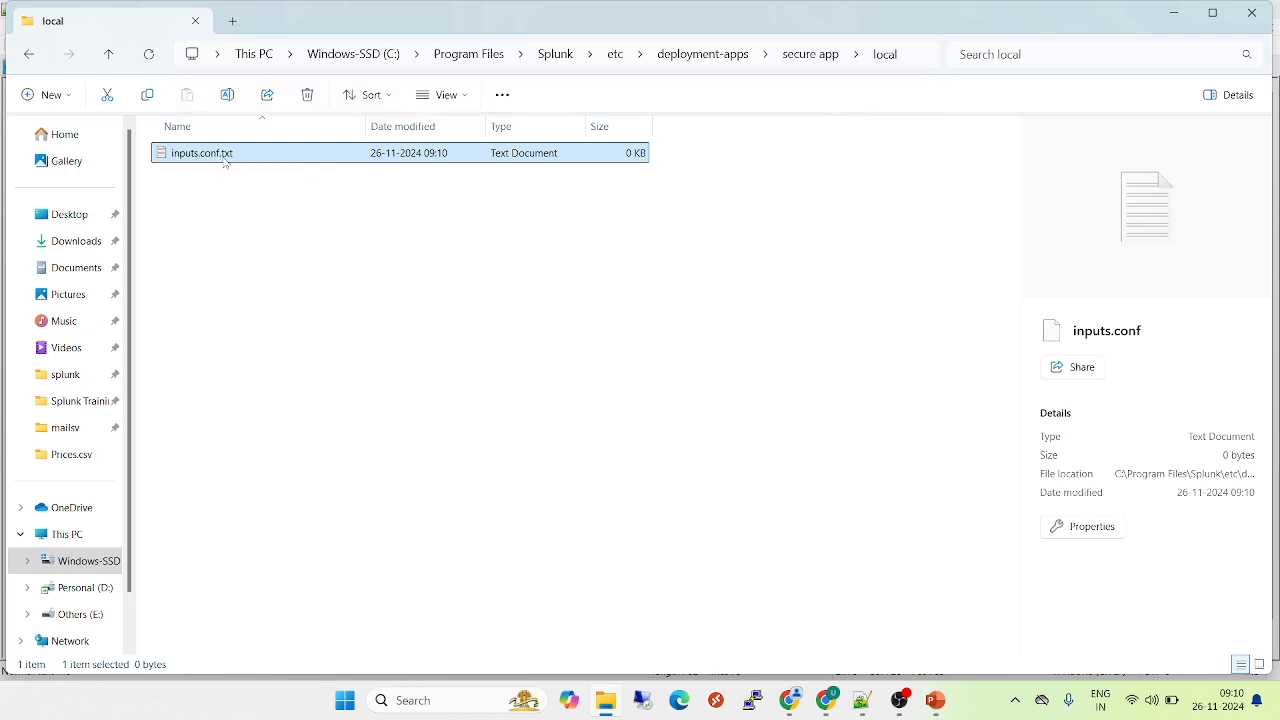
pyautogui.rightClick(225, 162)
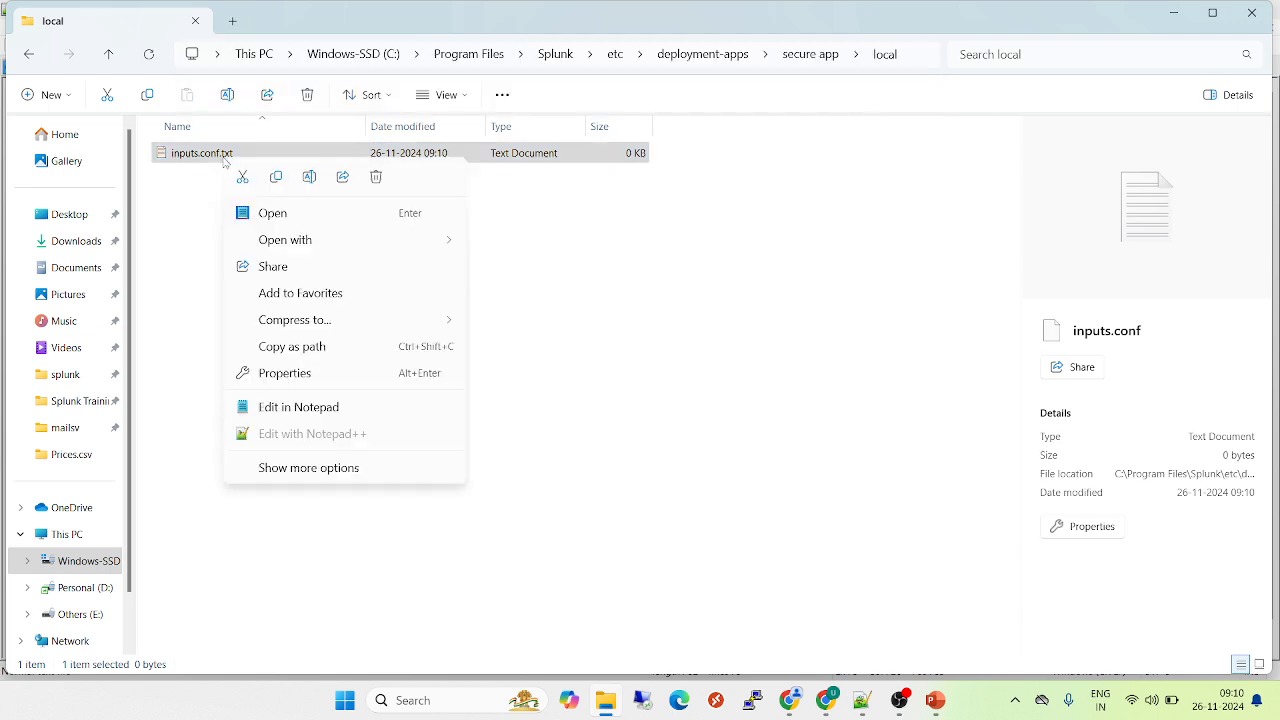
pyautogui.click(309, 177)
pyautogui.press('Right')
pyautogui.press('Right')
pyautogui.press('Right')
pyautogui.press('Right')
pyautogui.press('Right')
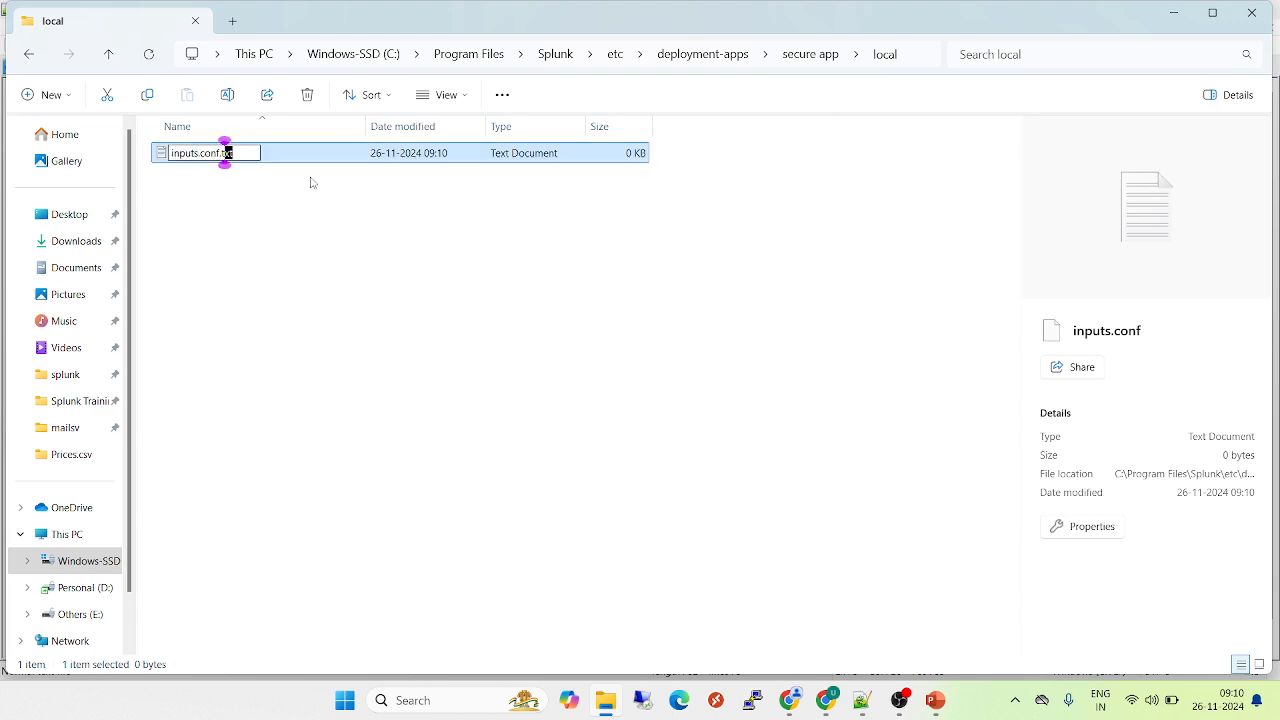
pyautogui.press('BackSpace')
pyautogui.press('BackSpace')
pyautogui.press('BackSpace')
pyautogui.press('BackSpace')
pyautogui.press('Return')
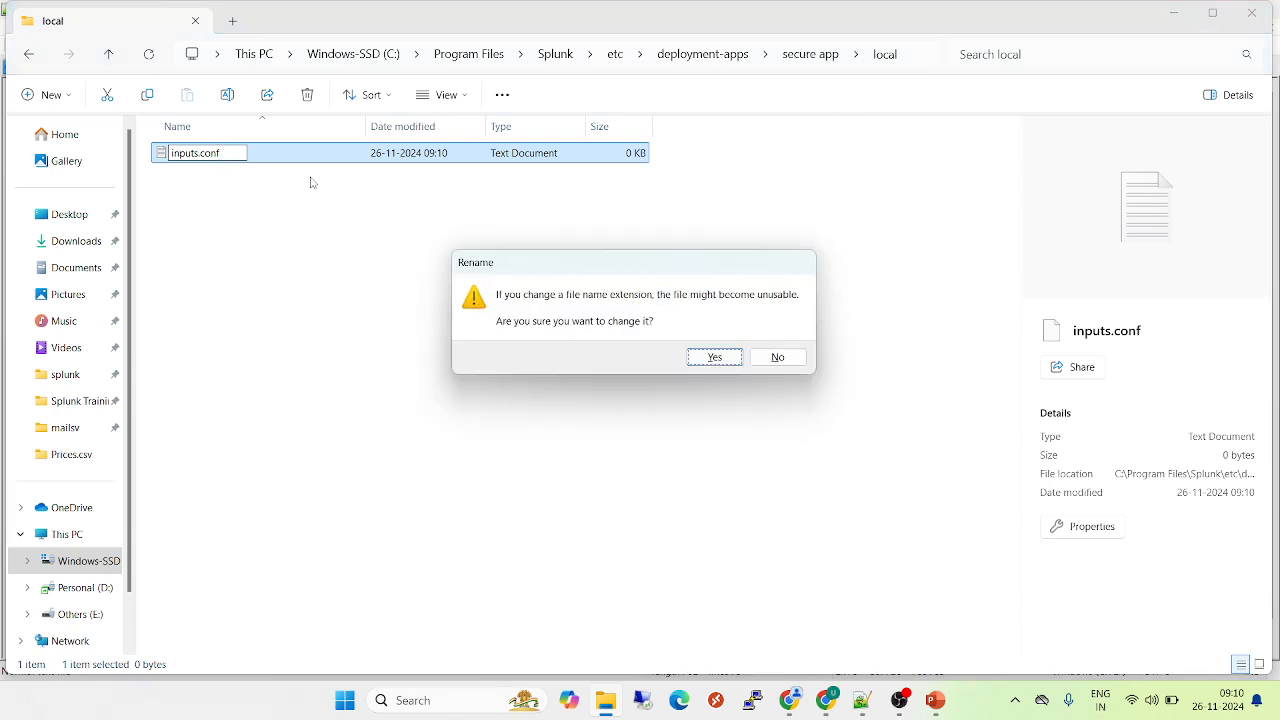
pyautogui.click(717, 358)
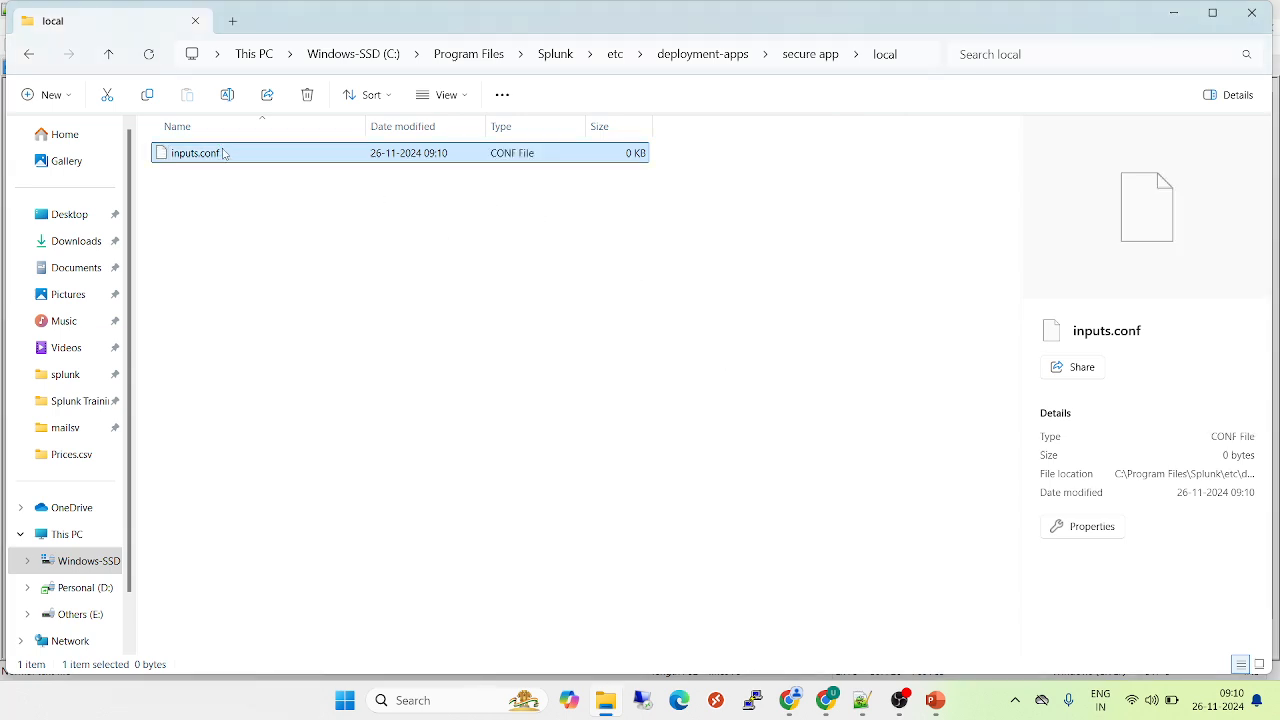
# Copy the monitor stanza with index=unified and sourcetype=access_data_01 from the new 7 note into inputs.conf, and save and close the file
pyautogui.moveTo(224, 153); pyautogui.dragTo(785, 430)
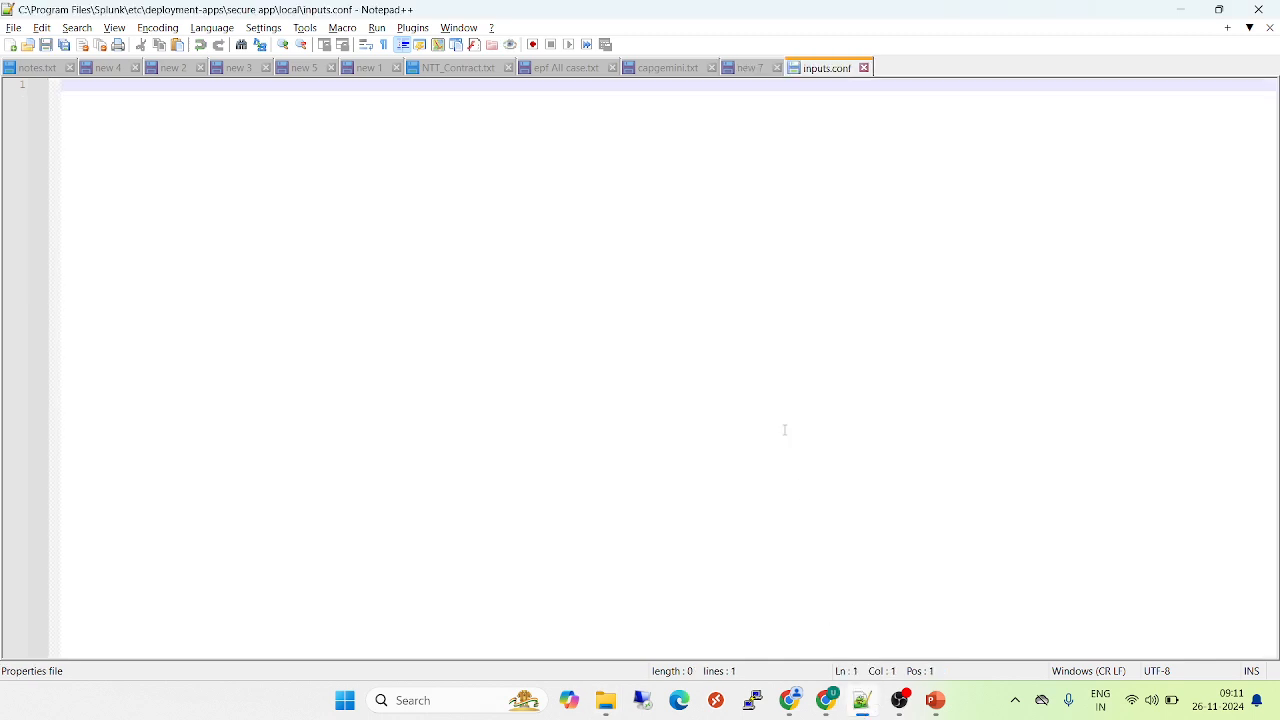
pyautogui.click(750, 68)
pyautogui.hotkey('ctrl', 'a')
pyautogui.hotkey('ctrl', 'c')
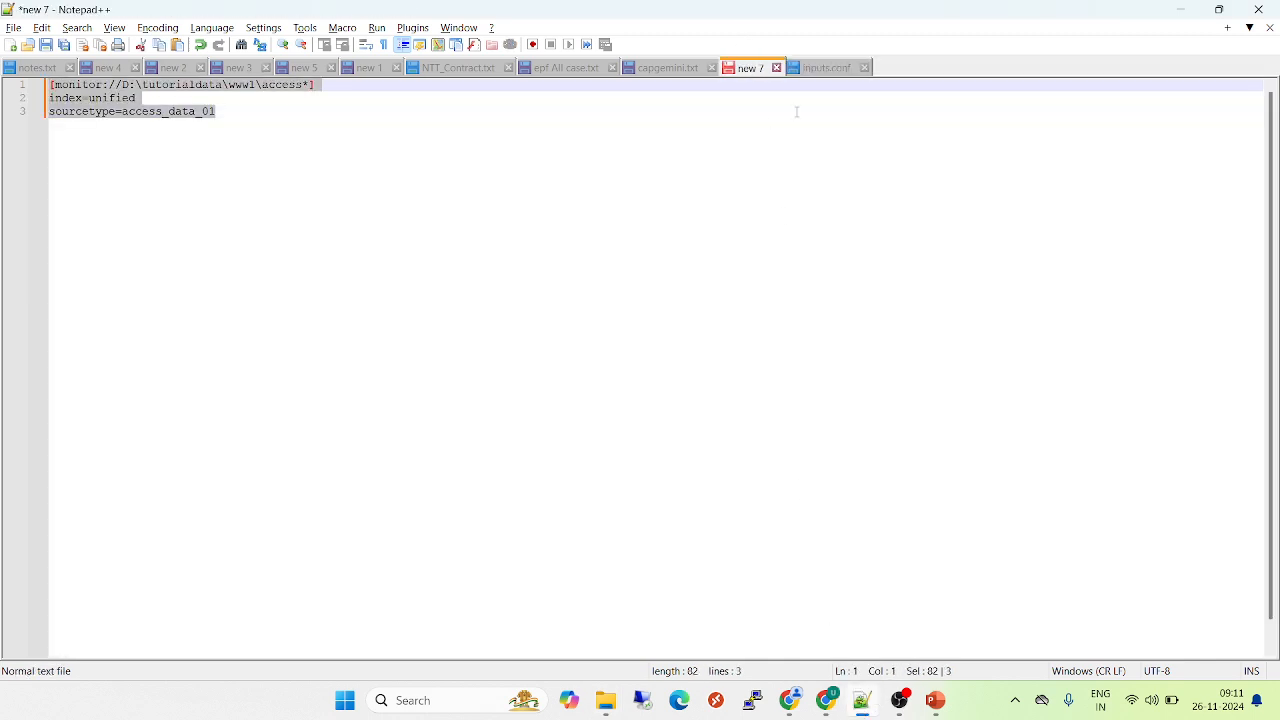
pyautogui.click(826, 68)
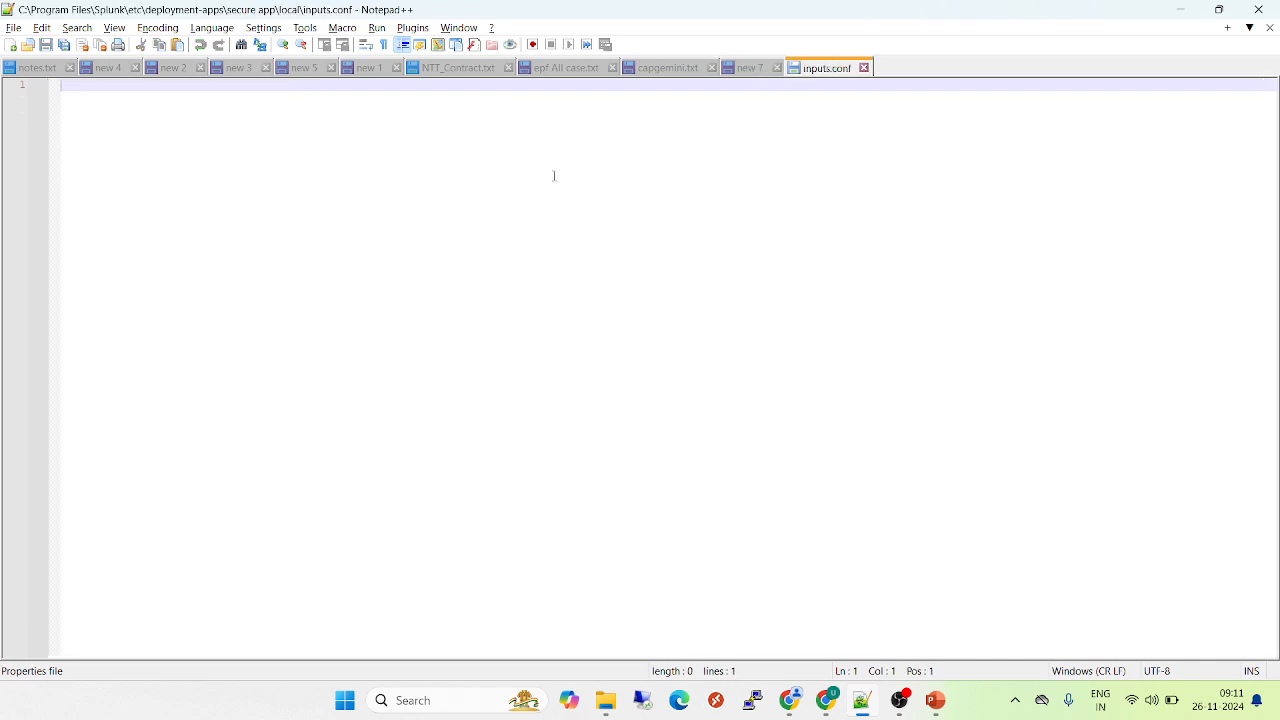
pyautogui.hotkey('ctrl', 'v')
pyautogui.hotkey('ctrl', 's')
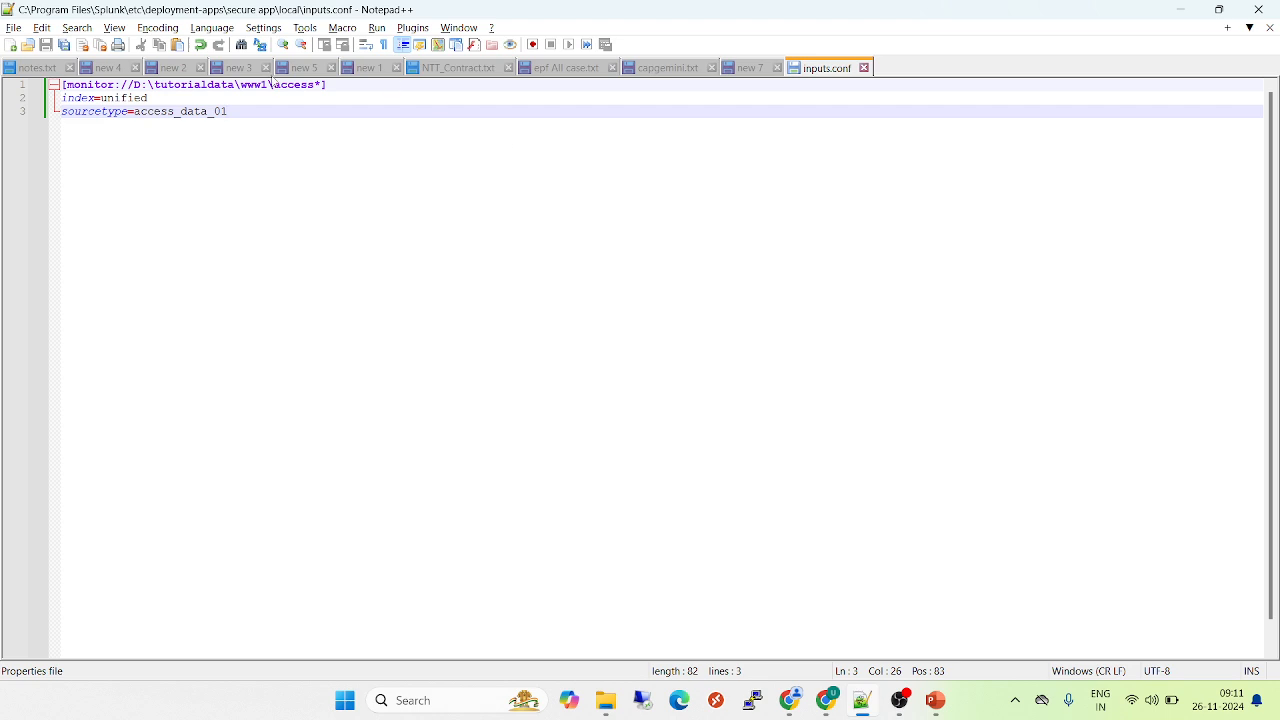
pyautogui.click(863, 67)
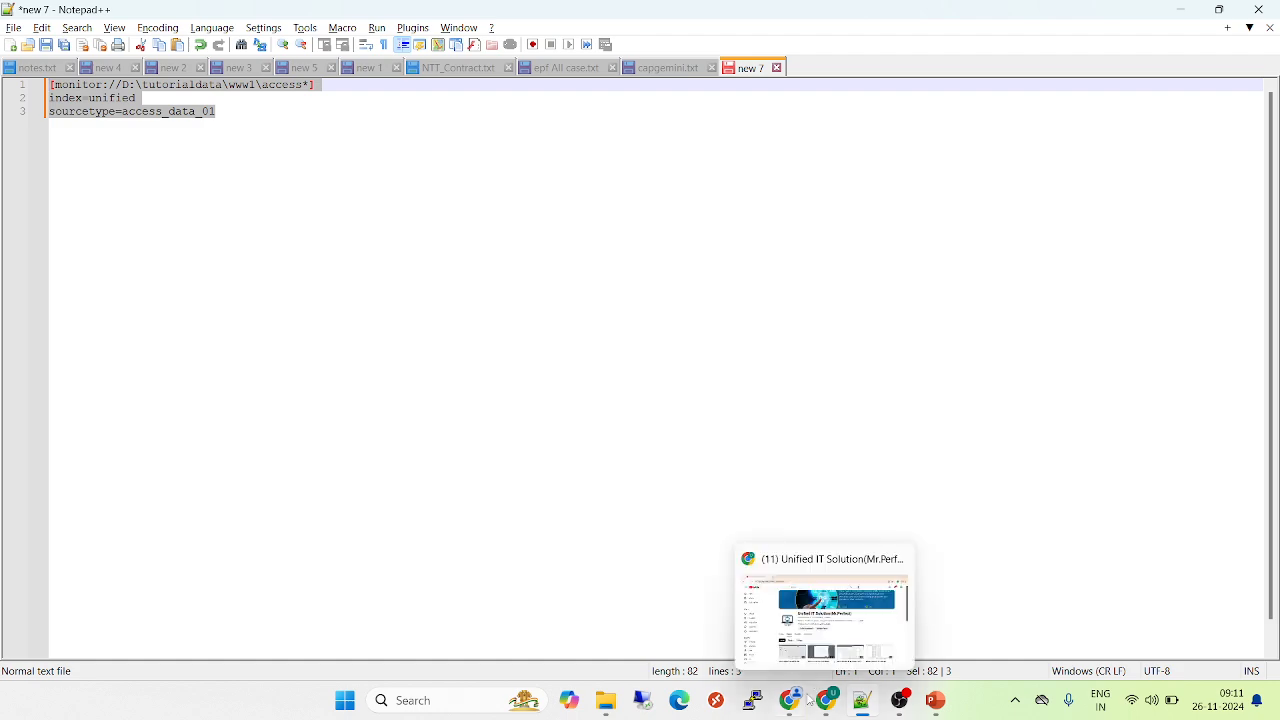
# Switch to Splunk in Chrome, open Forwarder Management and go through its apps to the list of server classes
pyautogui.moveTo(793, 712)
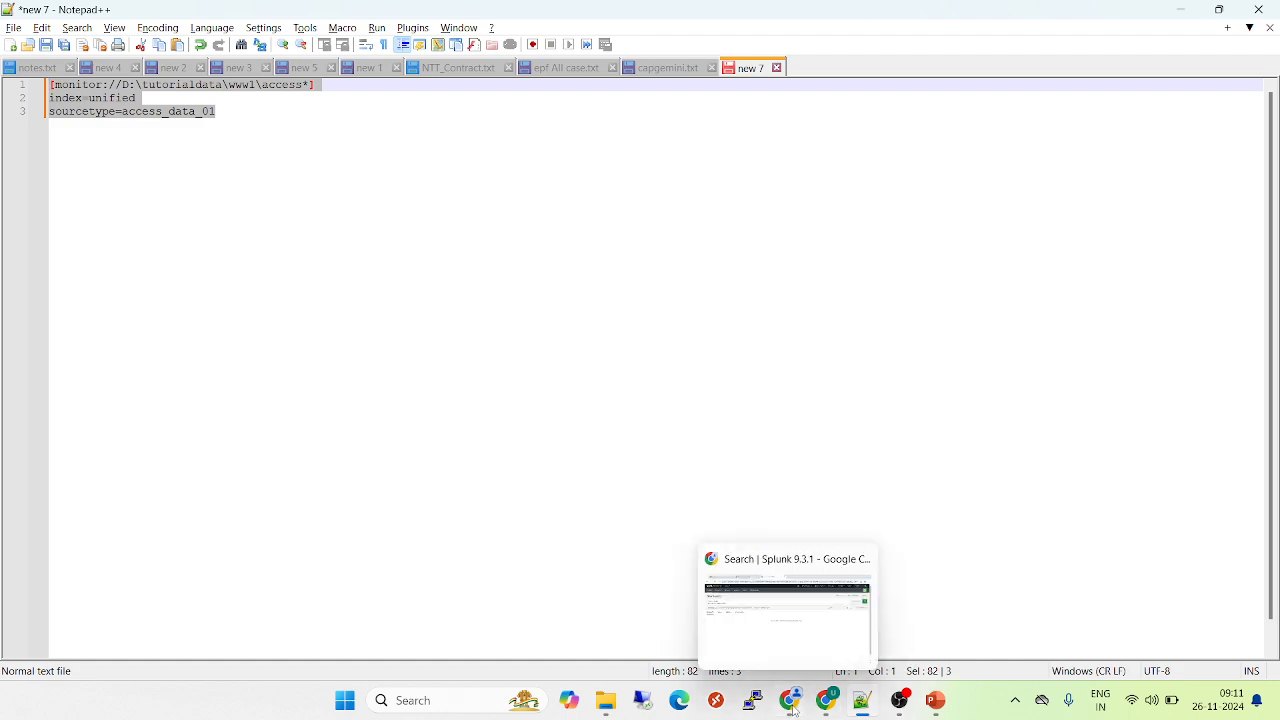
pyautogui.click(791, 706)
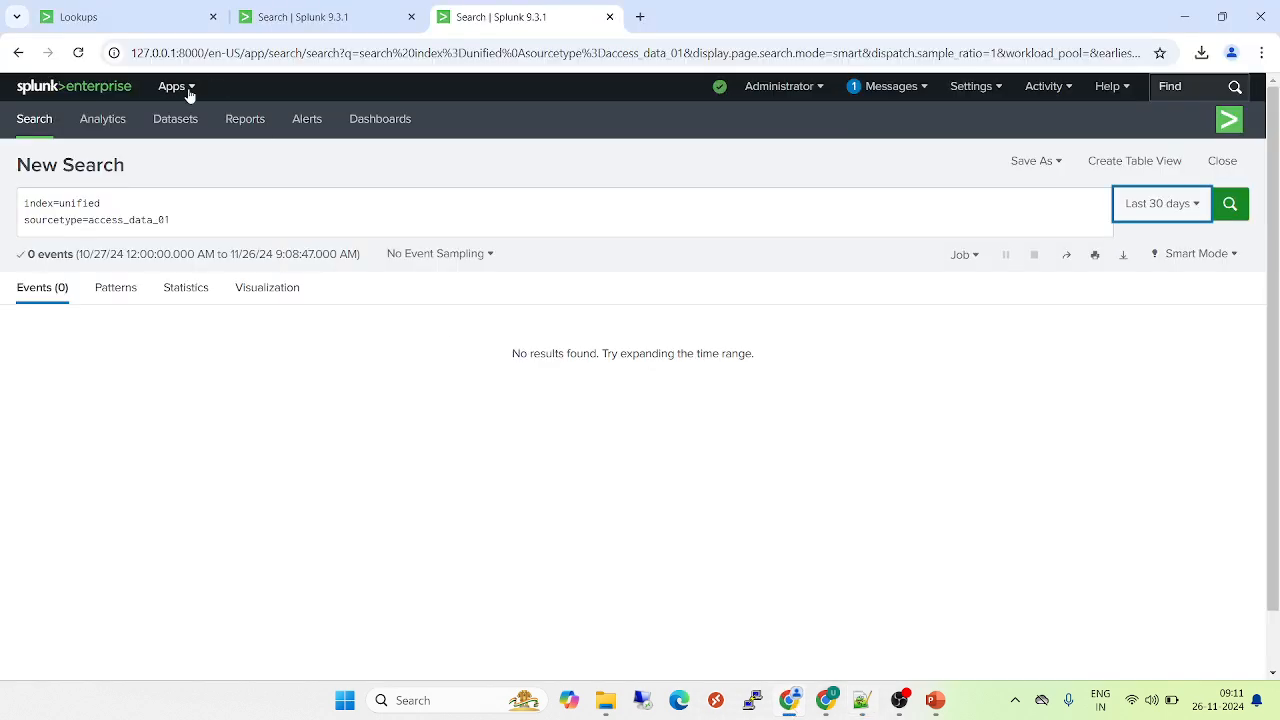
pyautogui.click(958, 92)
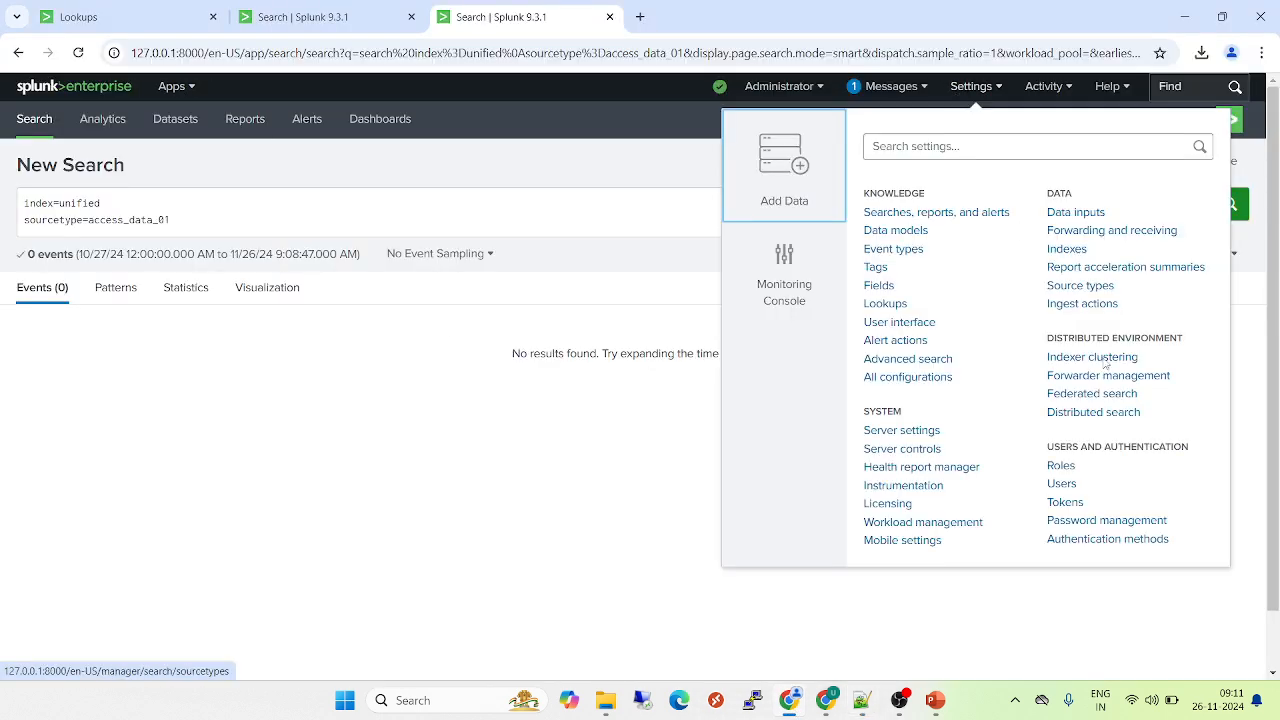
pyautogui.click(1103, 379)
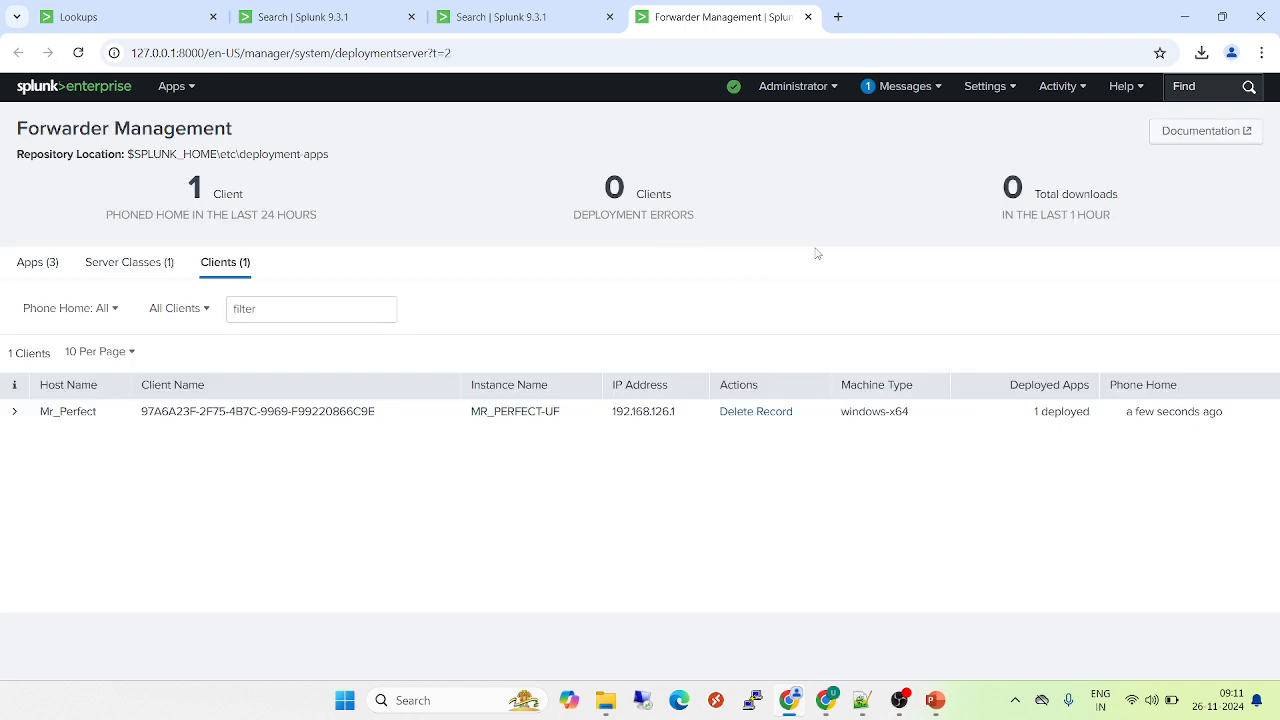
pyautogui.click(28, 264)
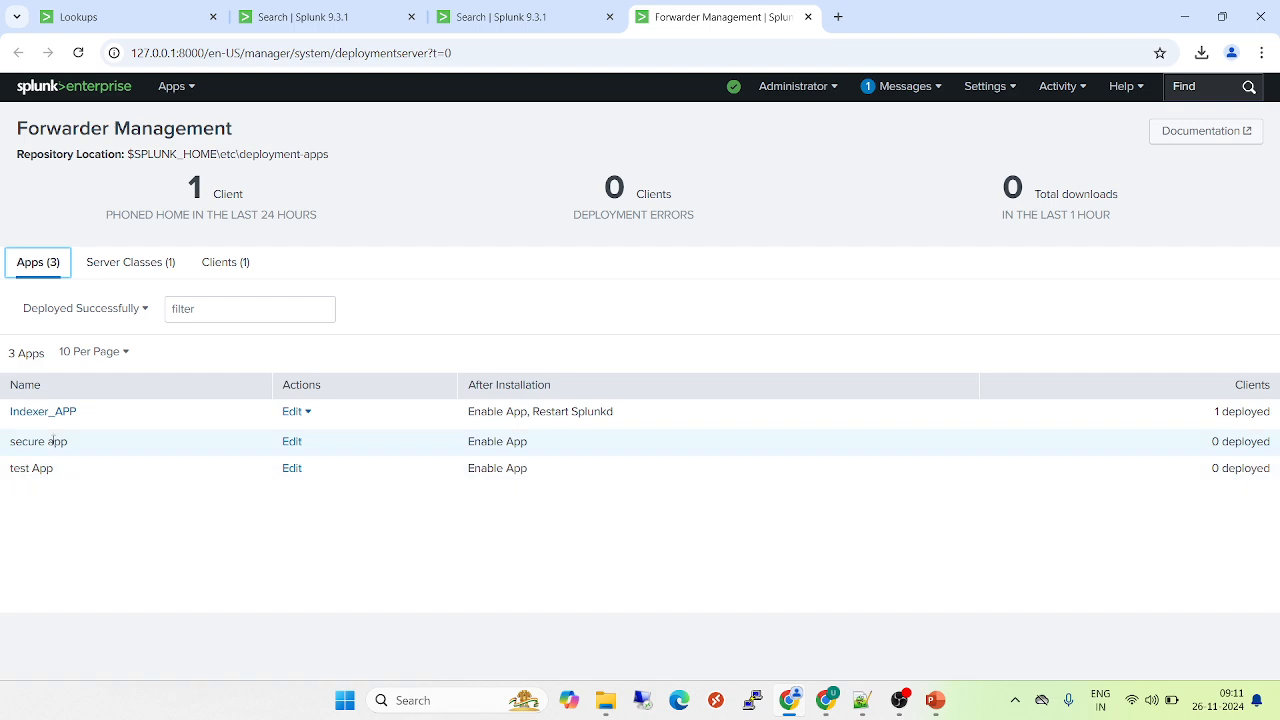
pyautogui.click(138, 270)
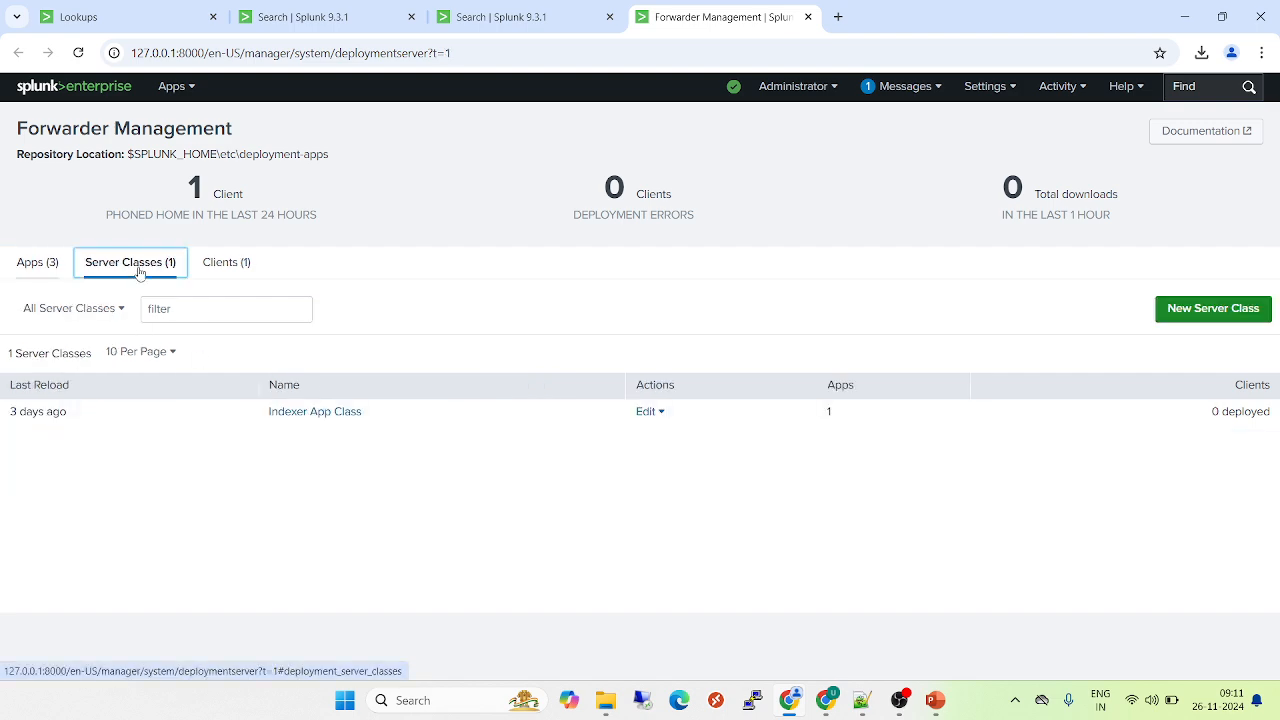
pyautogui.click(1205, 318)
pyautogui.click(643, 190)
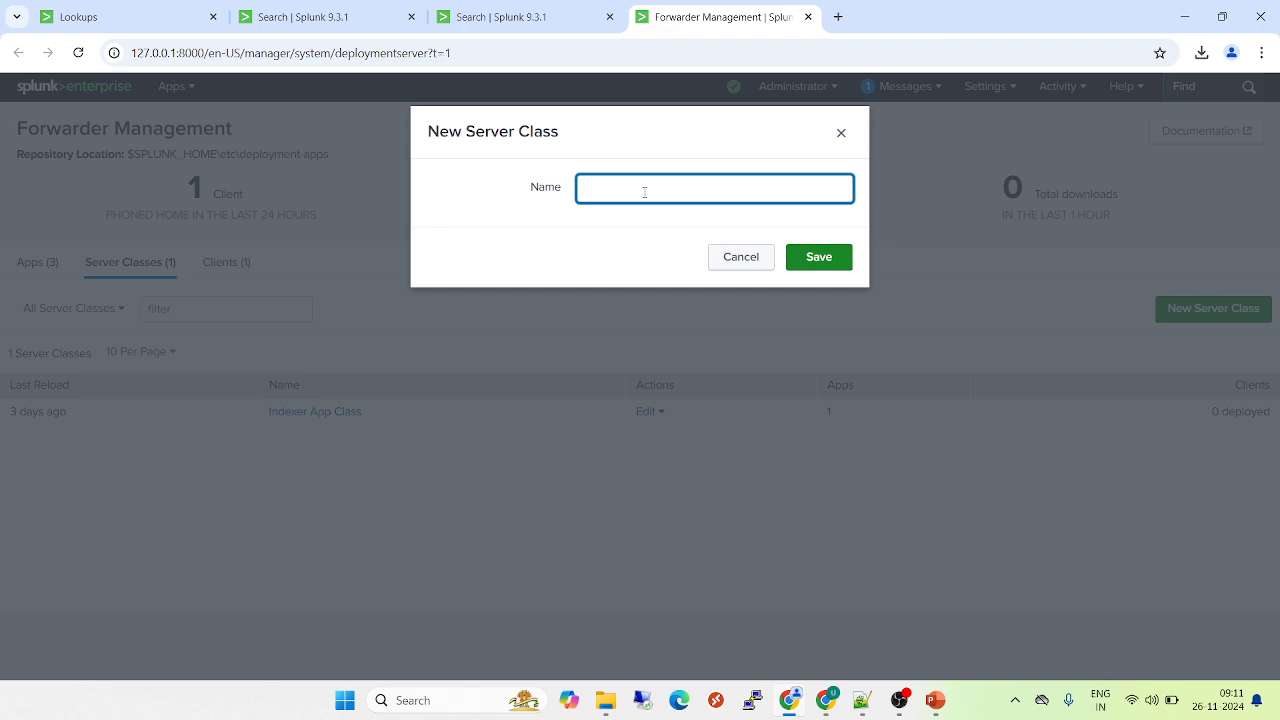
pyautogui.write('secure class')
pyautogui.hotkey('ctrl', 'l')
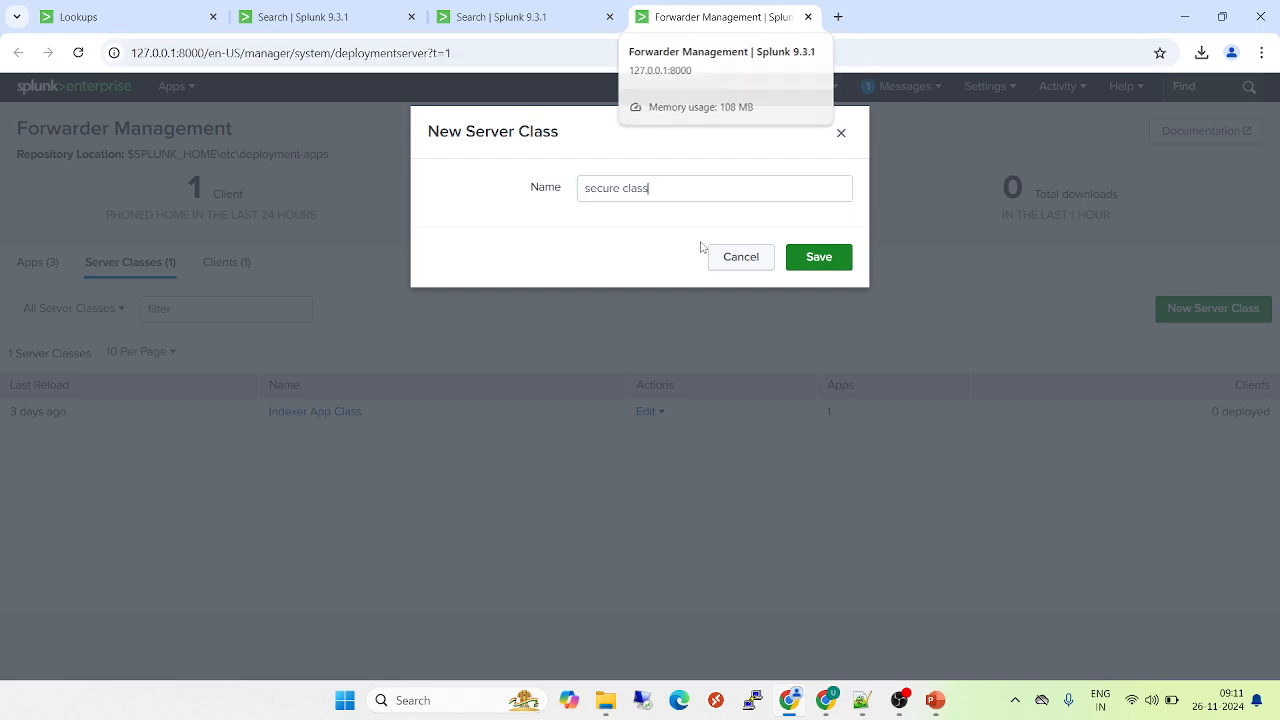
pyautogui.press('Return')
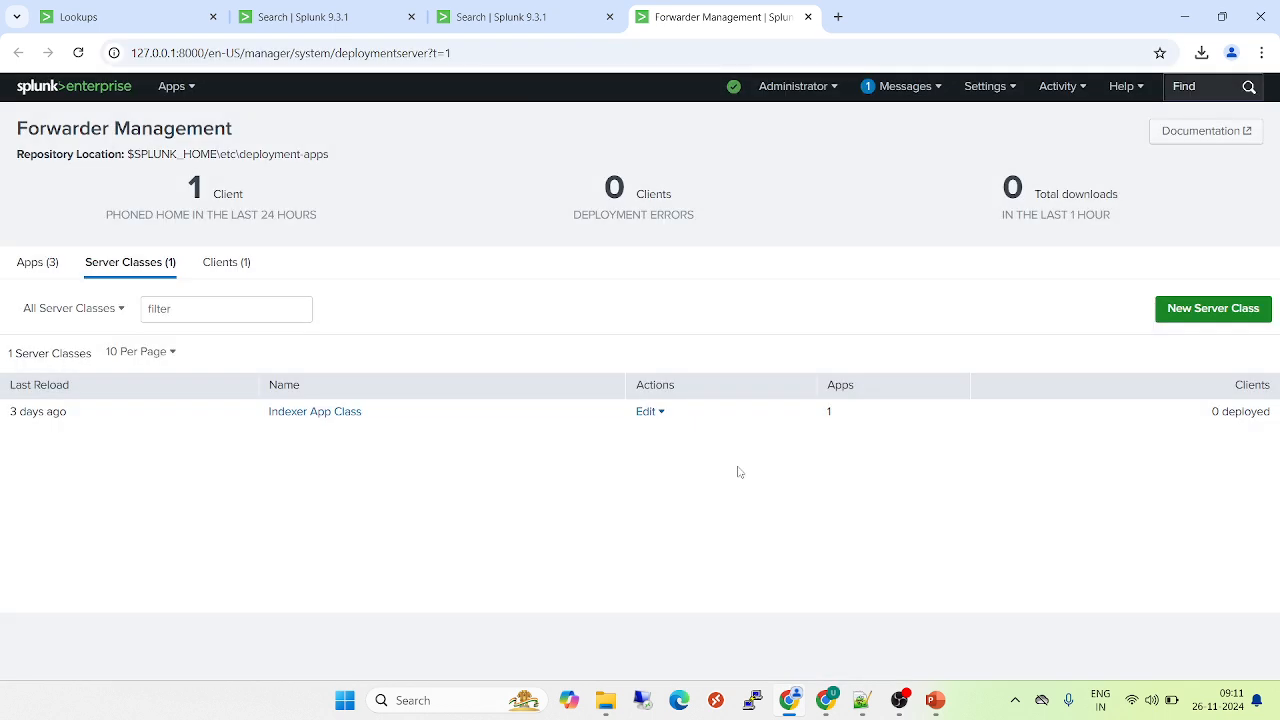
pyautogui.hotkey('ctrl', 'l')
pyautogui.press('Return')
pyautogui.press('XF86MonBrightnessUp')
pyautogui.press('XF86MonBrightnessUp')
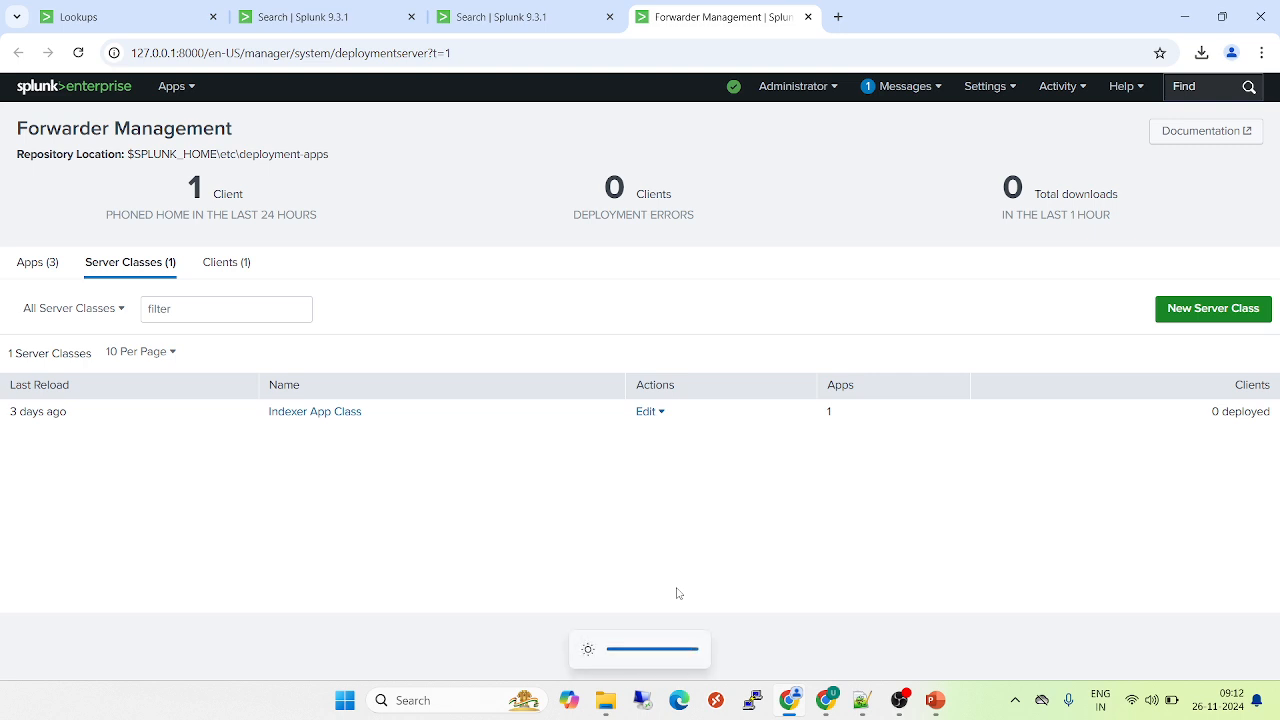
# Create a new server class named "secure class"
pyautogui.click(1205, 309)
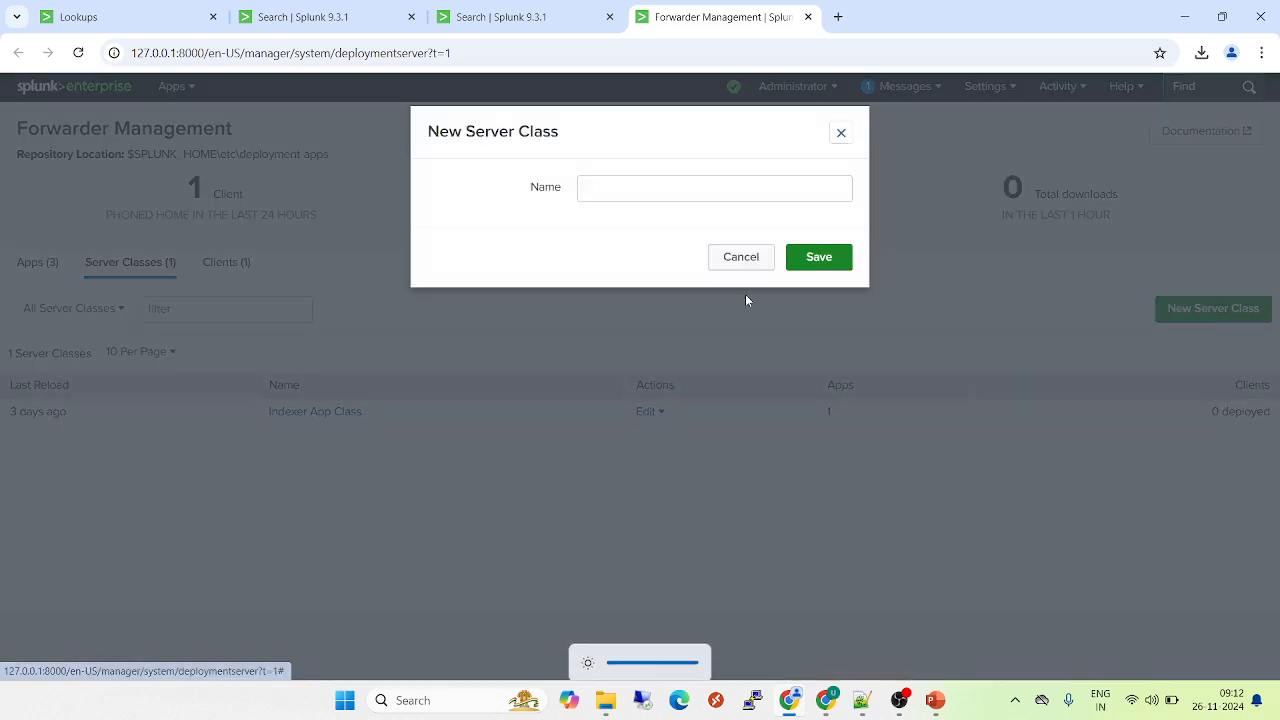
pyautogui.click(673, 198)
pyautogui.write('secure')
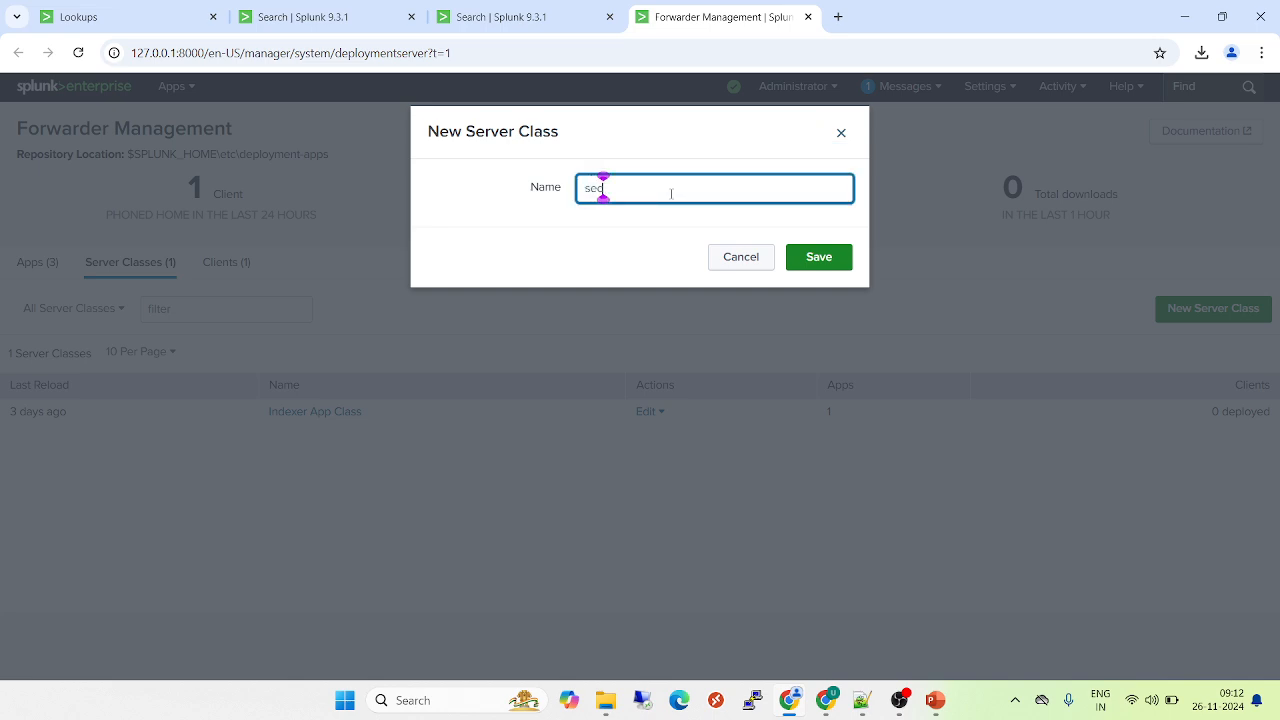
pyautogui.write(' class')
pyautogui.click(817, 256)
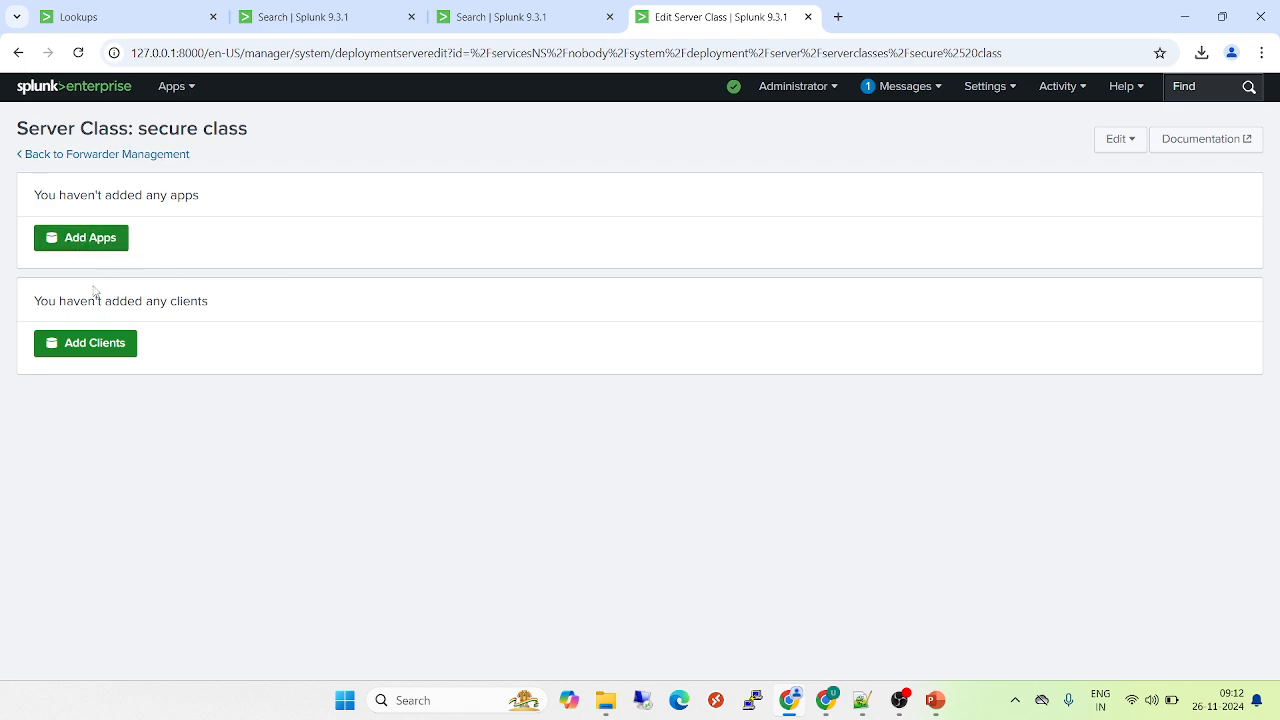
# Add clients to the secure class with the include pattern Mr_Perfect*, without a machine type filter, and save
pyautogui.click(93, 352)
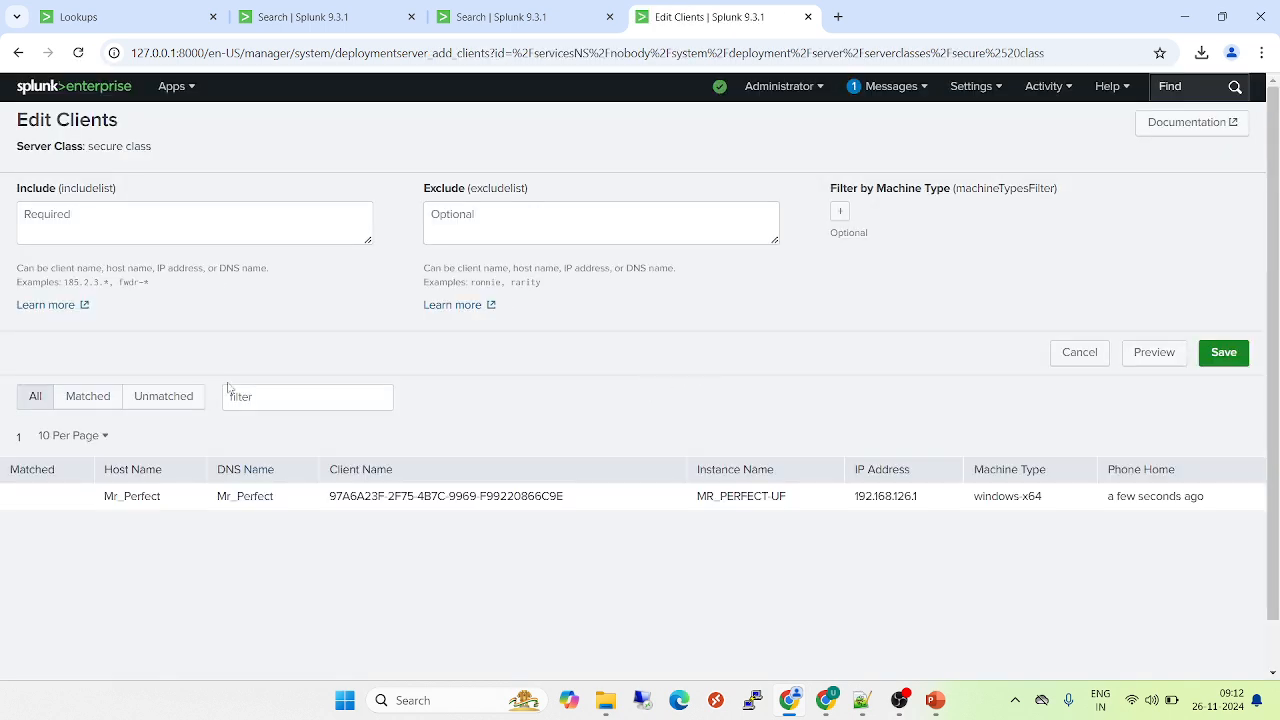
pyautogui.doubleClick(136, 499)
pyautogui.hotkey('ctrl', 'c')
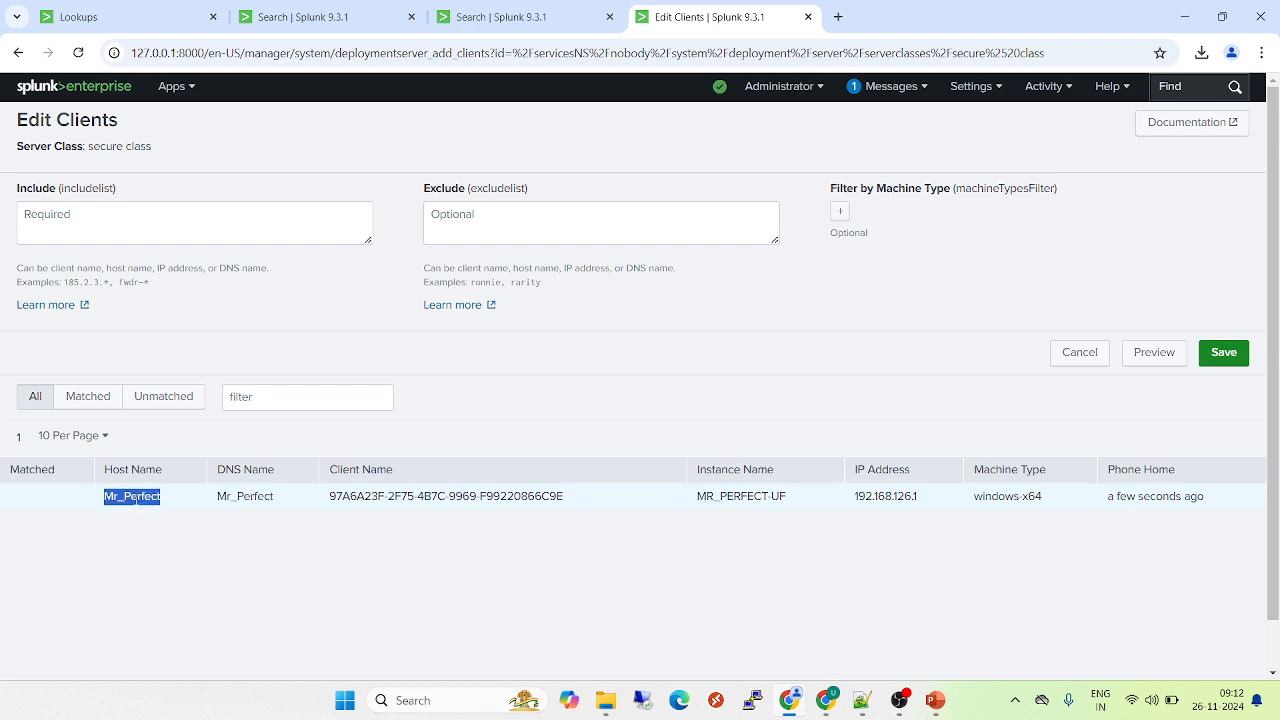
pyautogui.click(148, 228)
pyautogui.hotkey('ctrl', 'v')
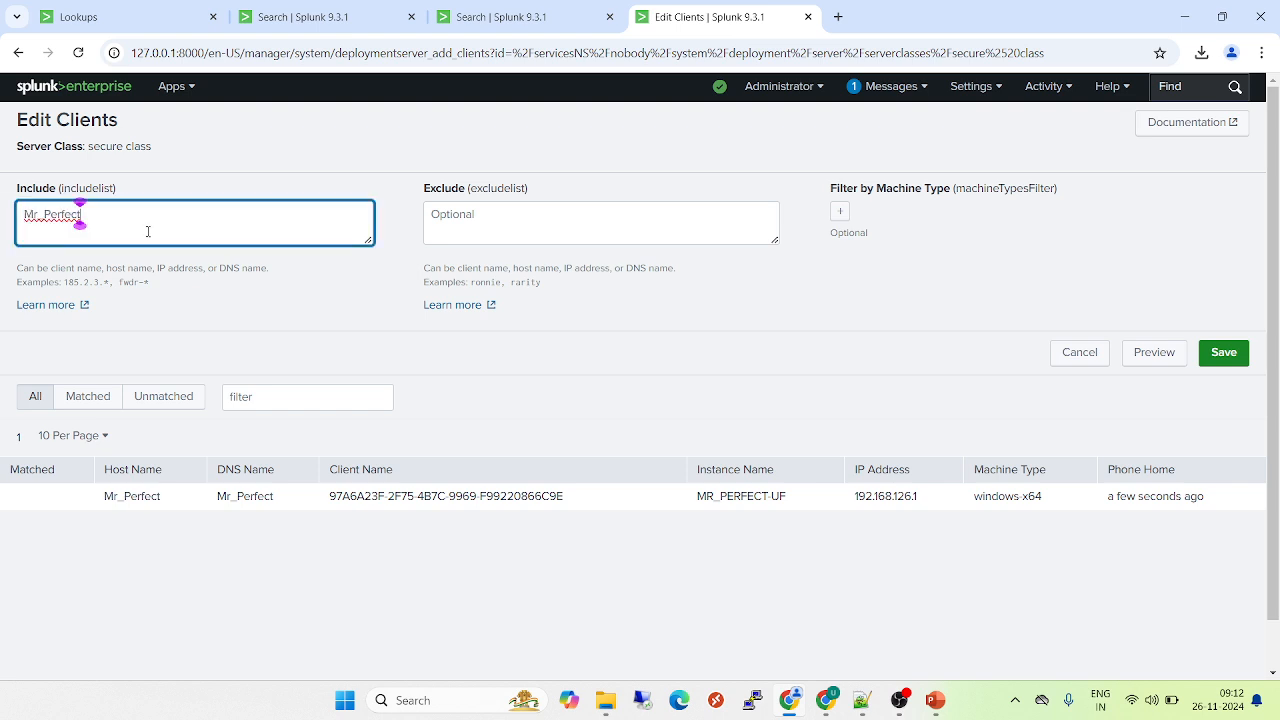
pyautogui.write('1')
pyautogui.click(843, 218)
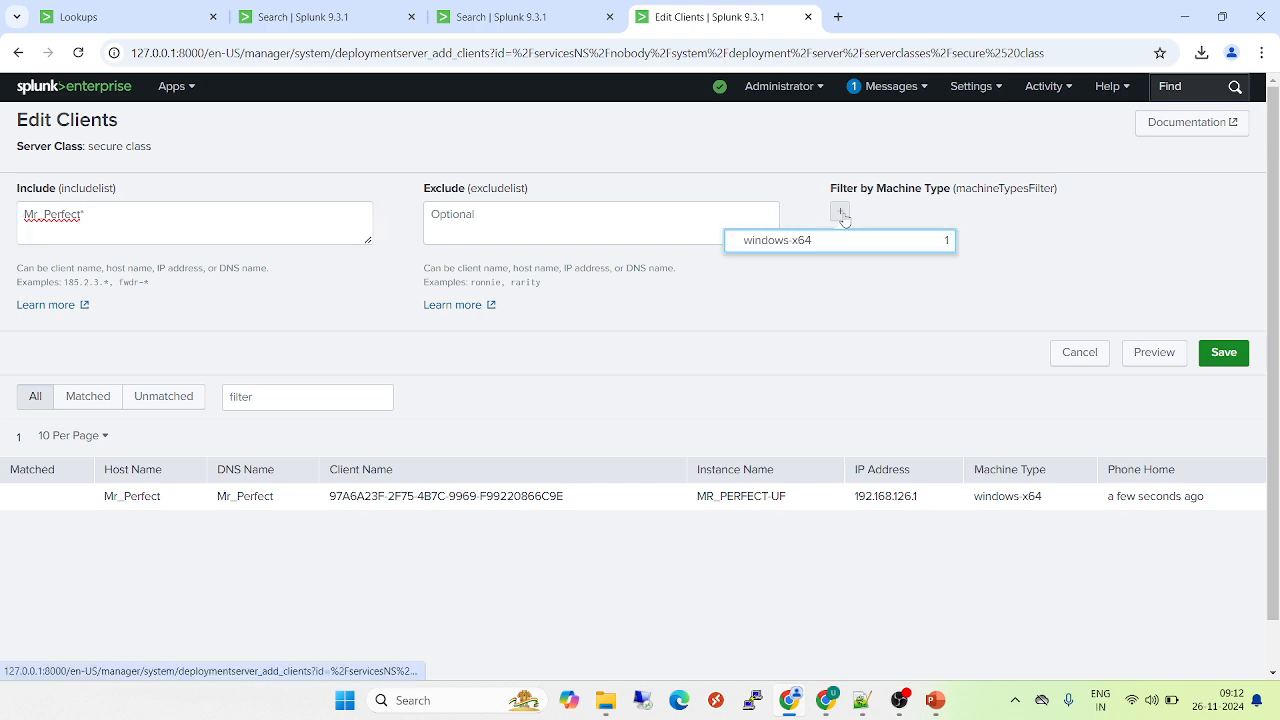
pyautogui.click(783, 281)
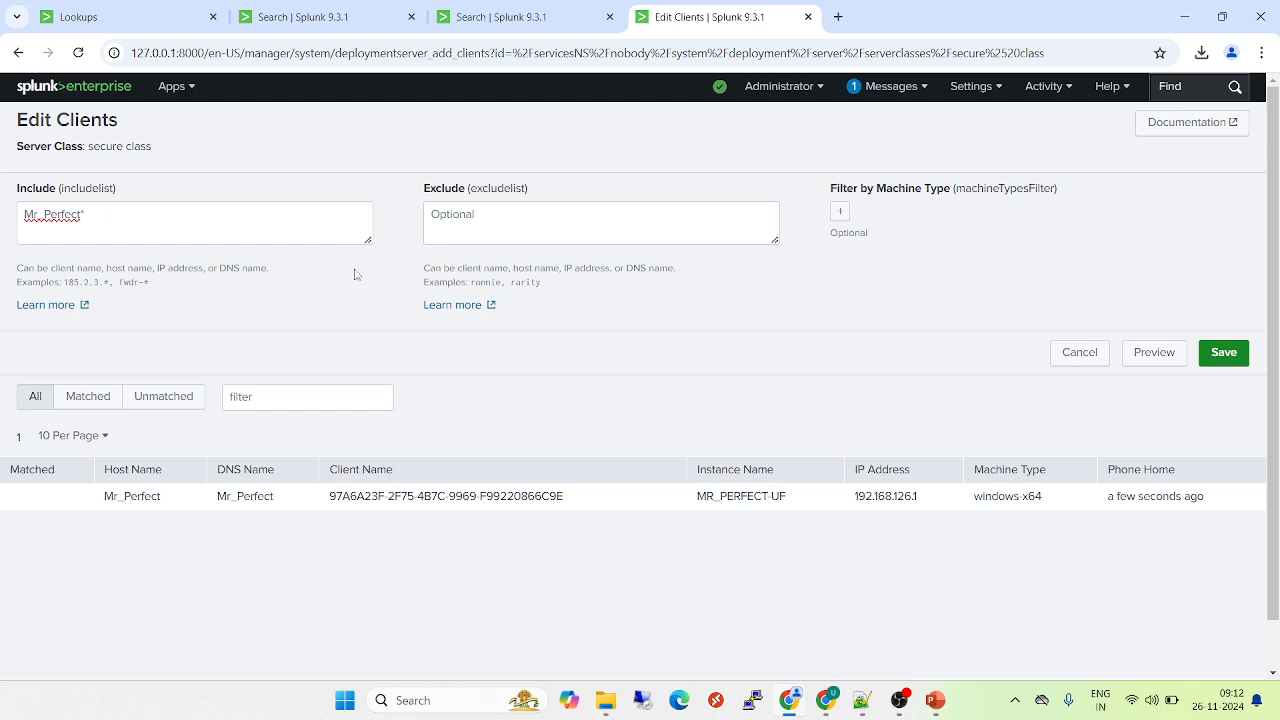
pyautogui.click(1224, 354)
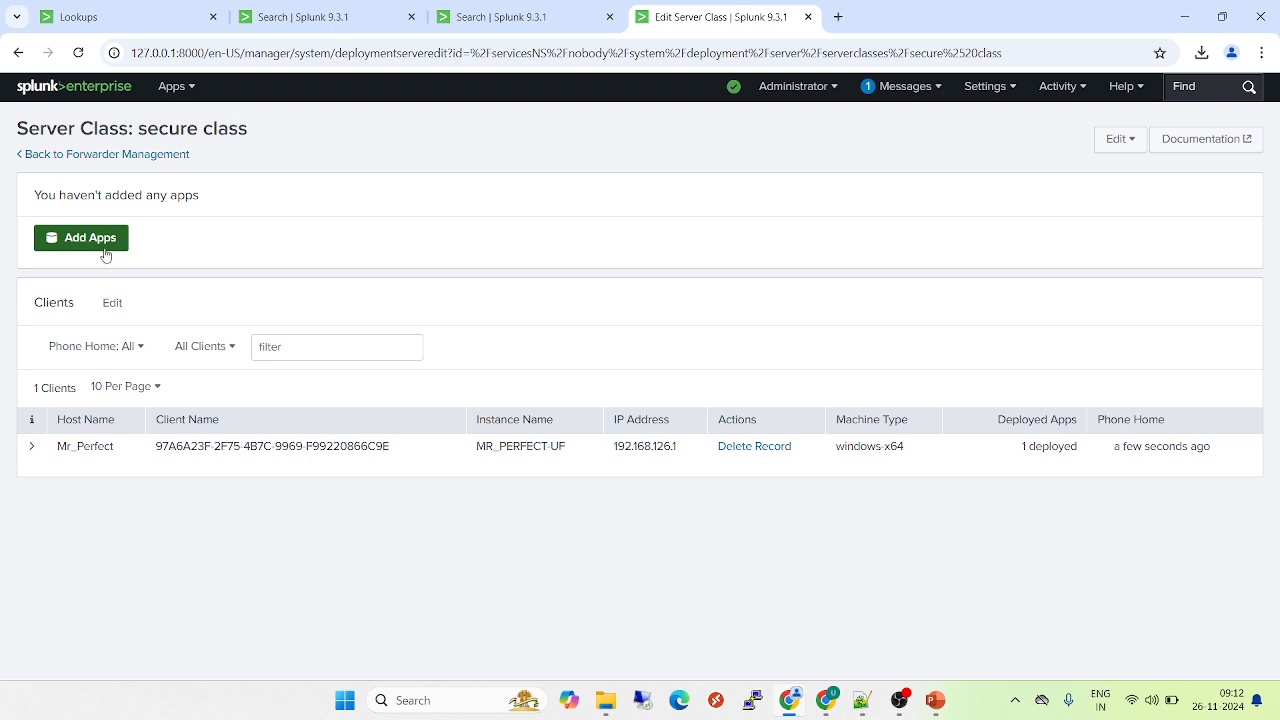
# Edit secure app in Forwarder Management to restart Splunkd after installation, assign it to secure class, and save
pyautogui.click(88, 156)
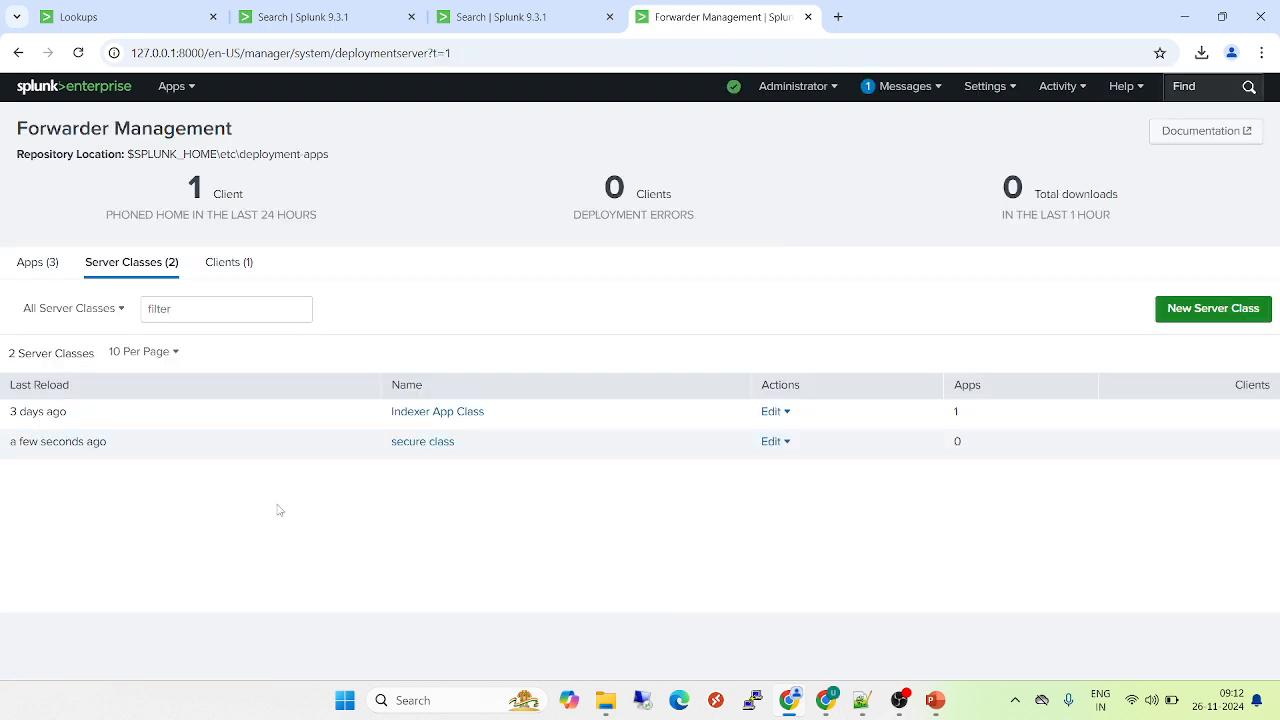
pyautogui.click(44, 269)
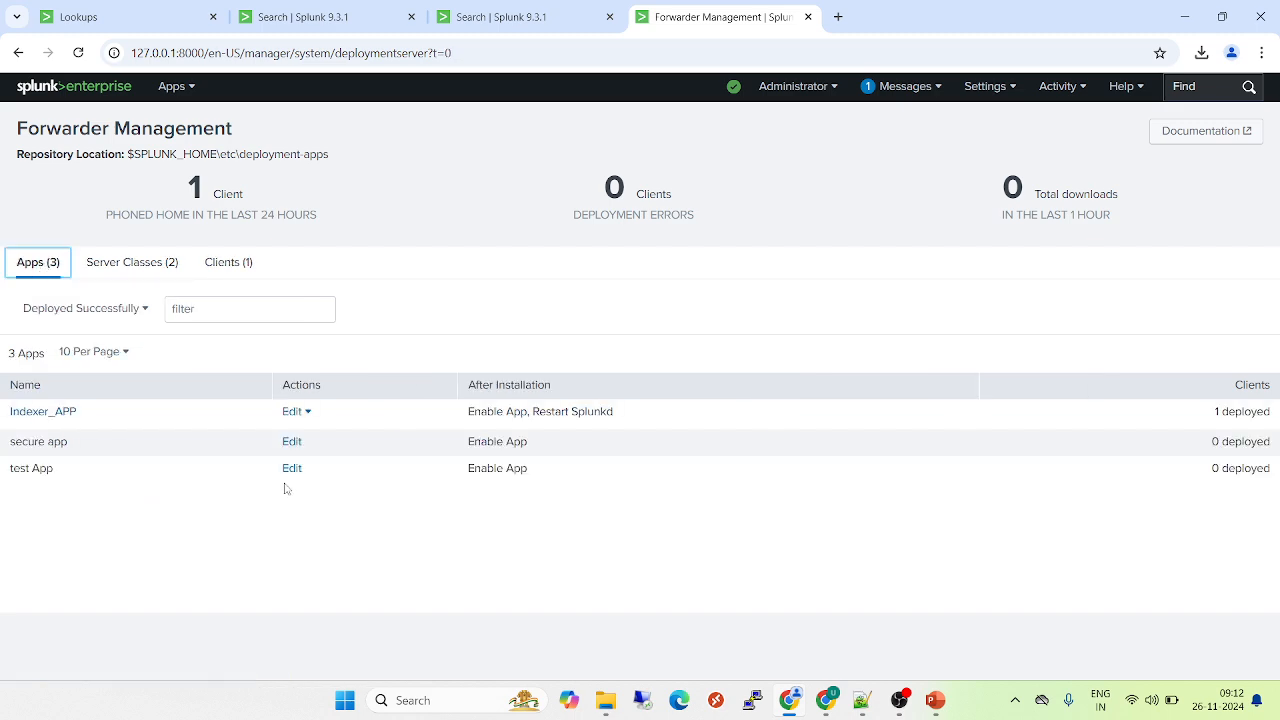
pyautogui.click(296, 444)
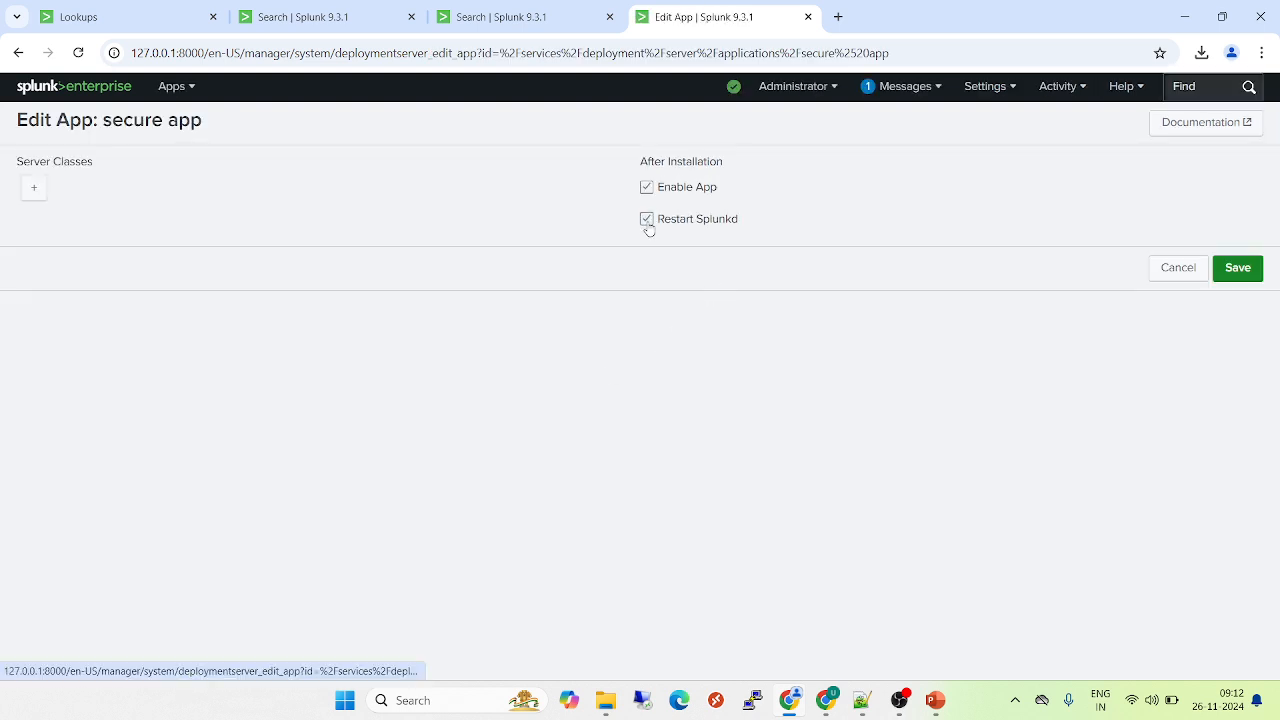
pyautogui.click(647, 224)
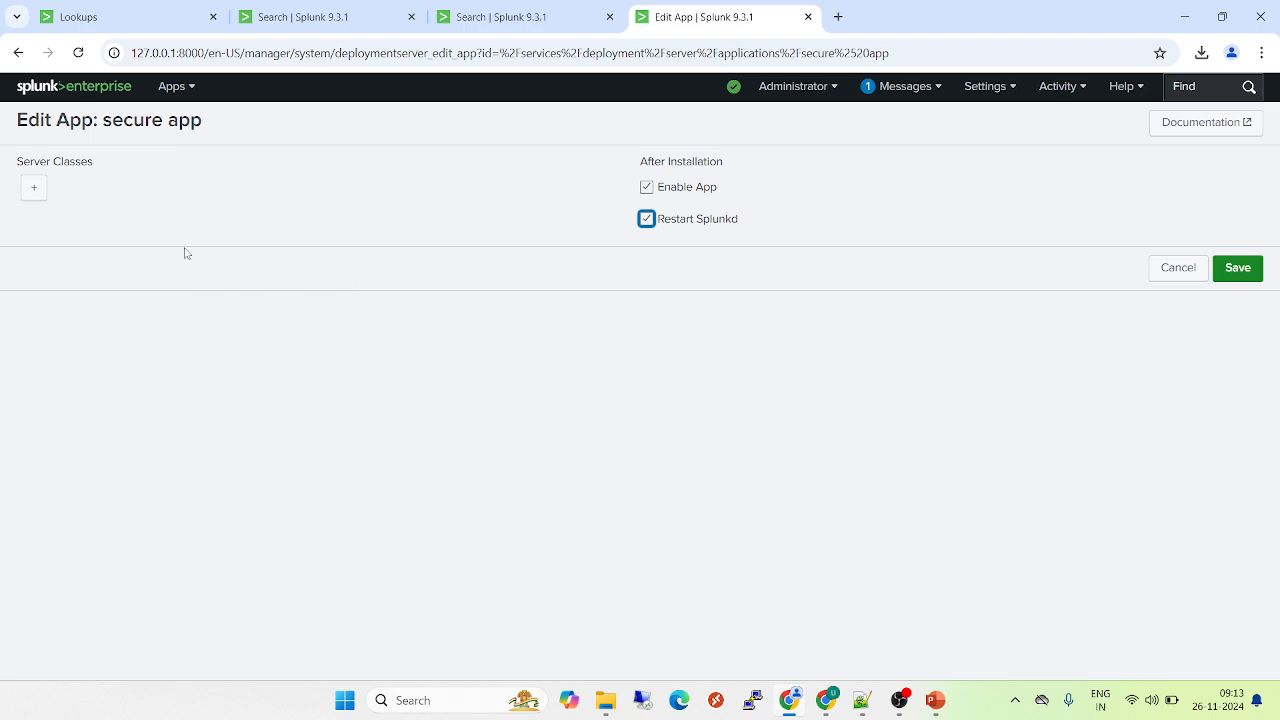
pyautogui.click(35, 190)
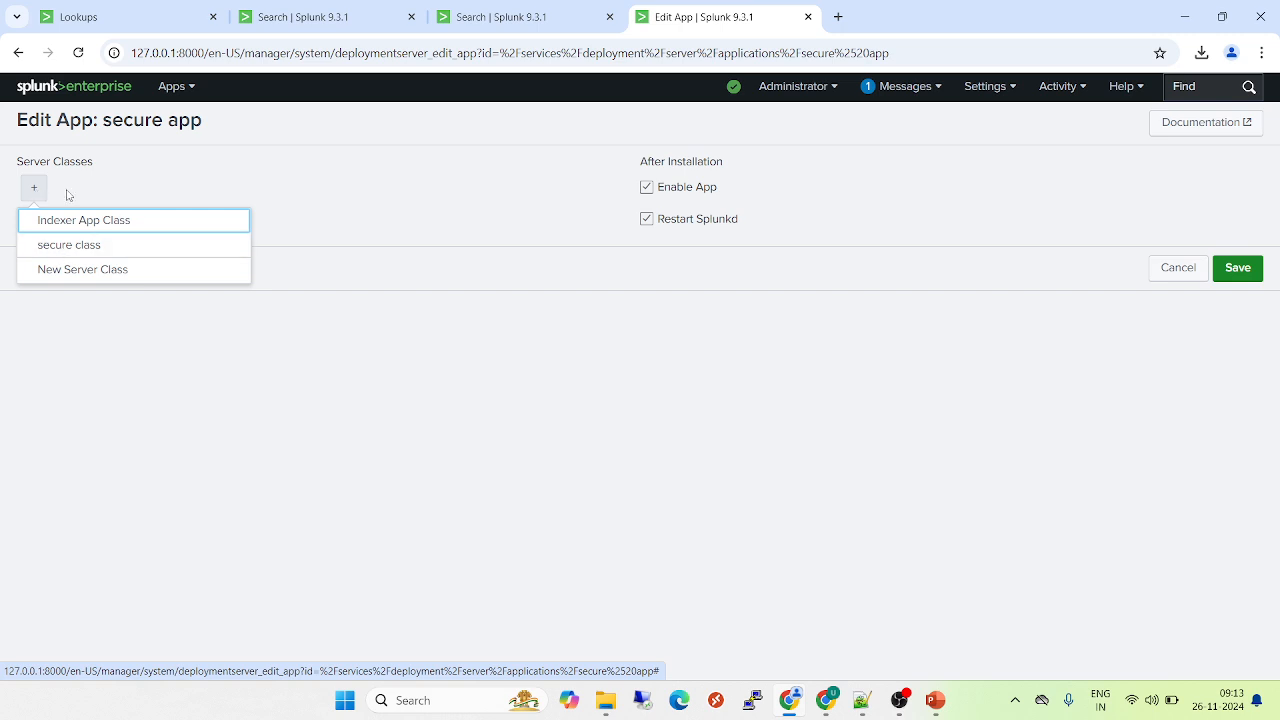
pyautogui.click(77, 249)
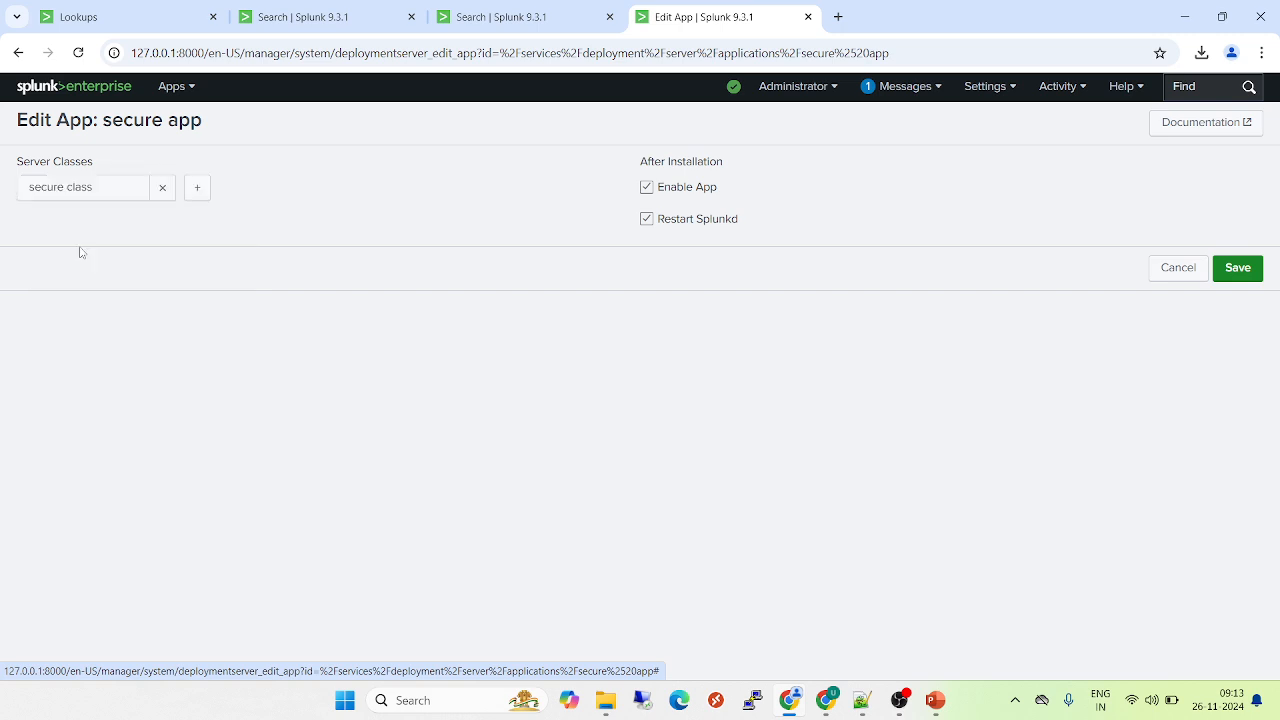
pyautogui.click(1244, 278)
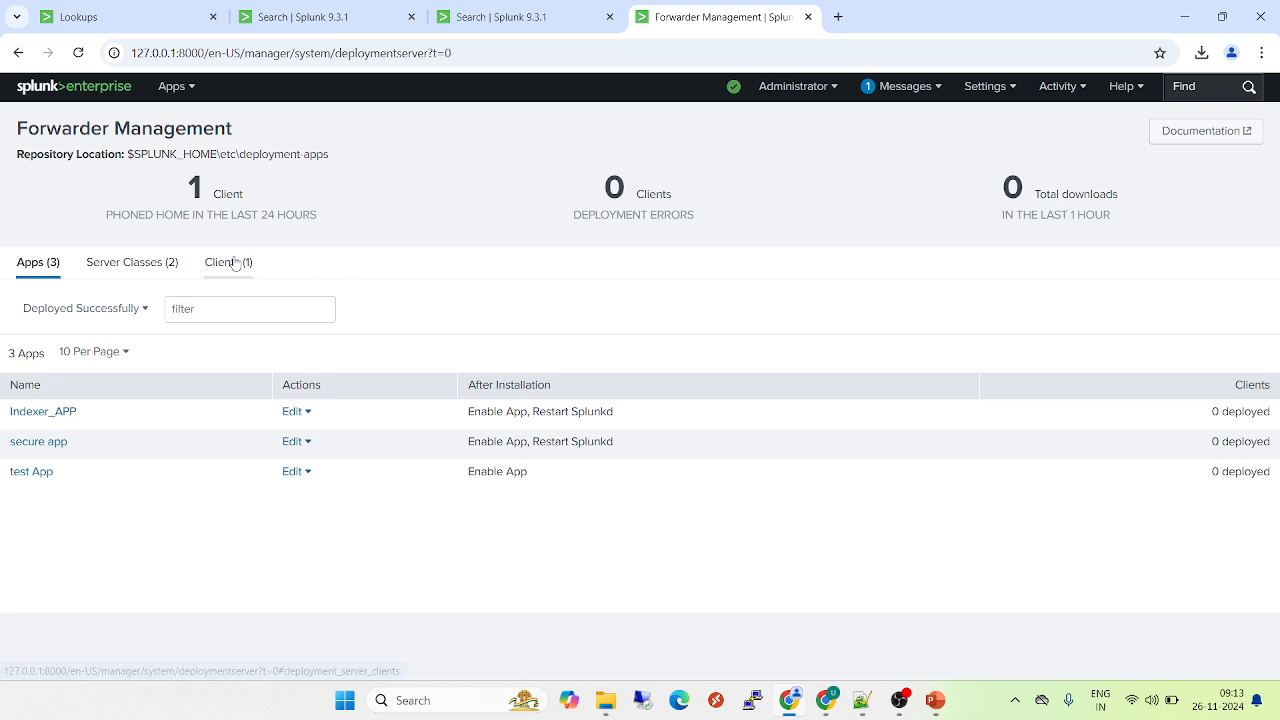
# Expand the client's record in Forwarder Management and check which apps and server classes are deployed to it
pyautogui.click(236, 262)
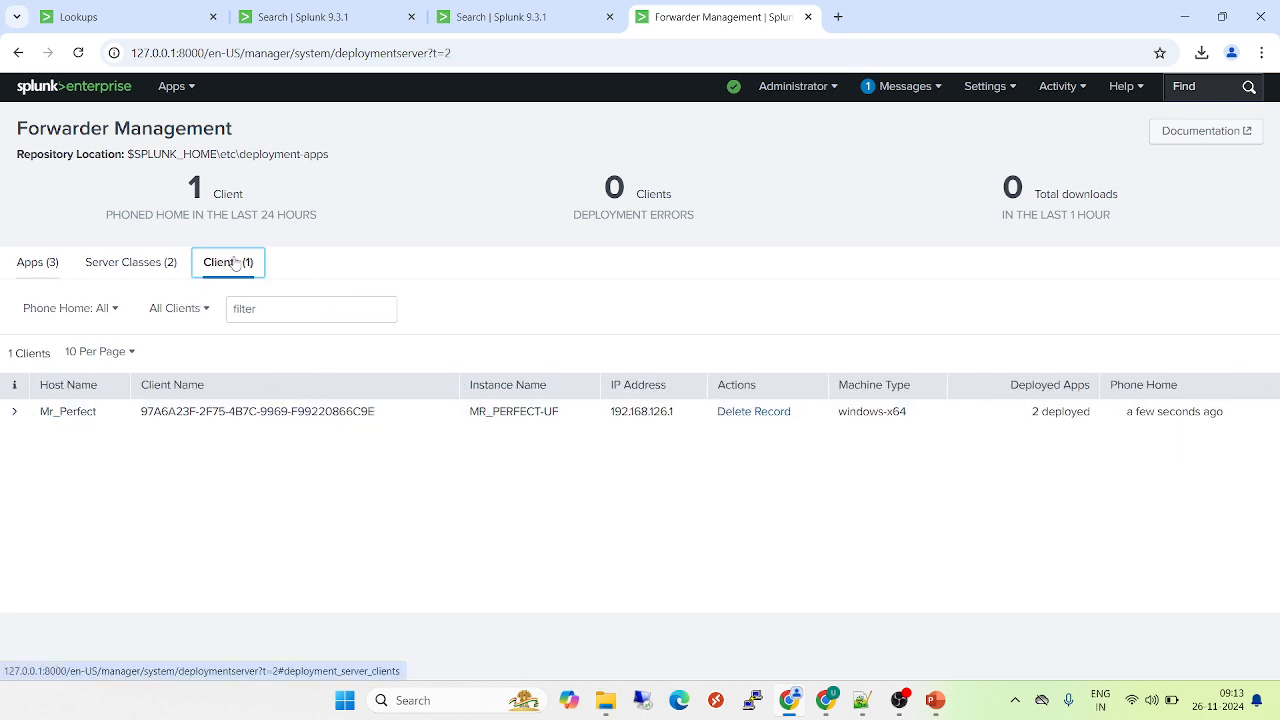
pyautogui.click(18, 413)
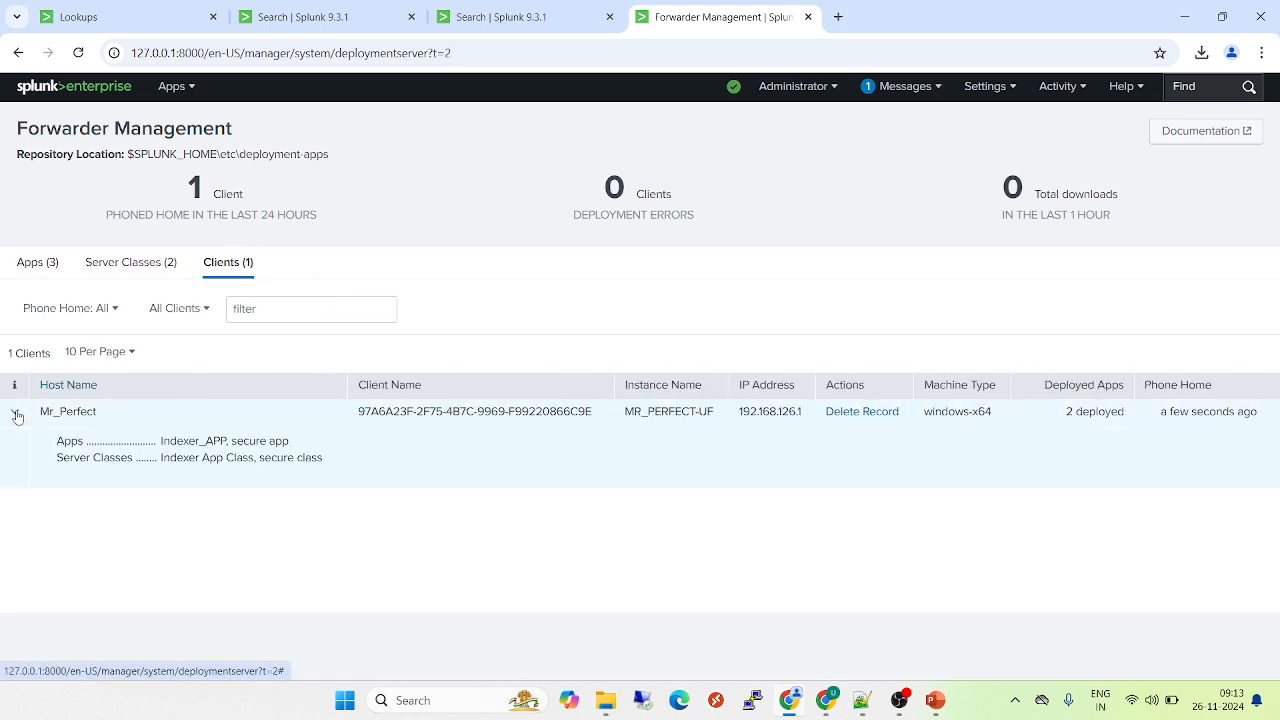
pyautogui.doubleClick(259, 440)
pyautogui.click(291, 448)
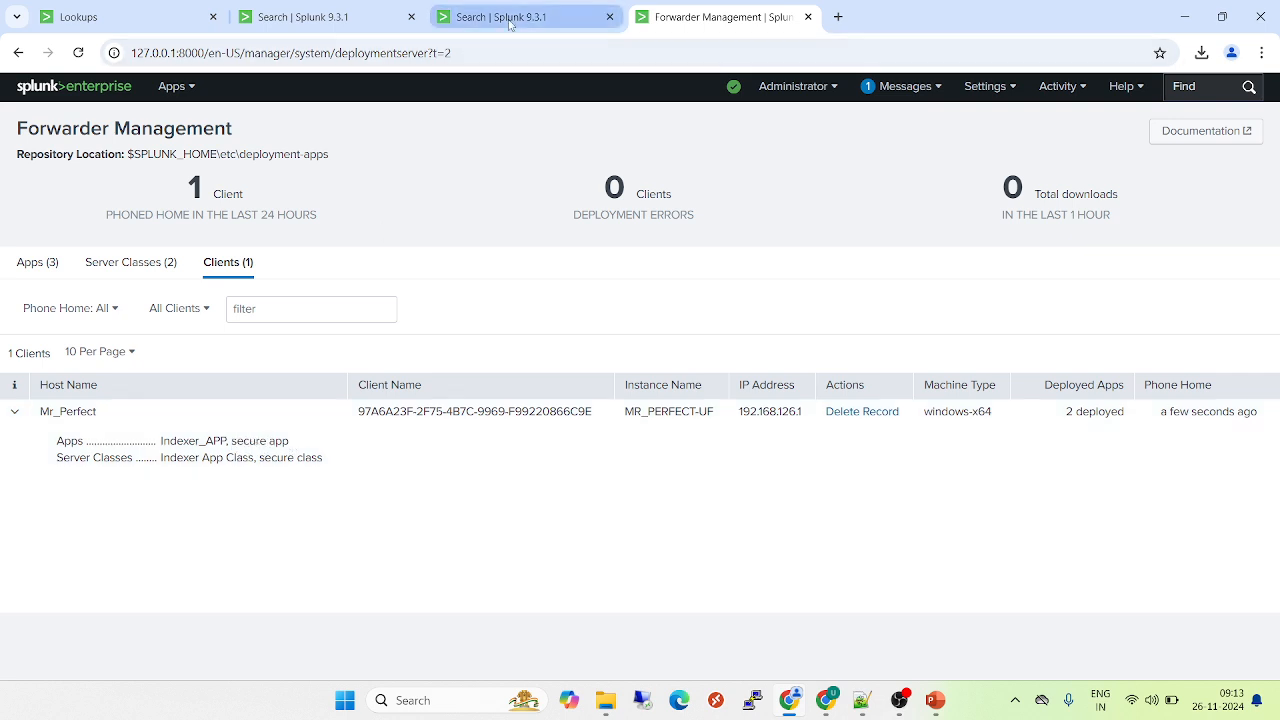
# Rerun the unified index search for sourcetype access_data_01 over the last 30 days
pyautogui.click(510, 18)
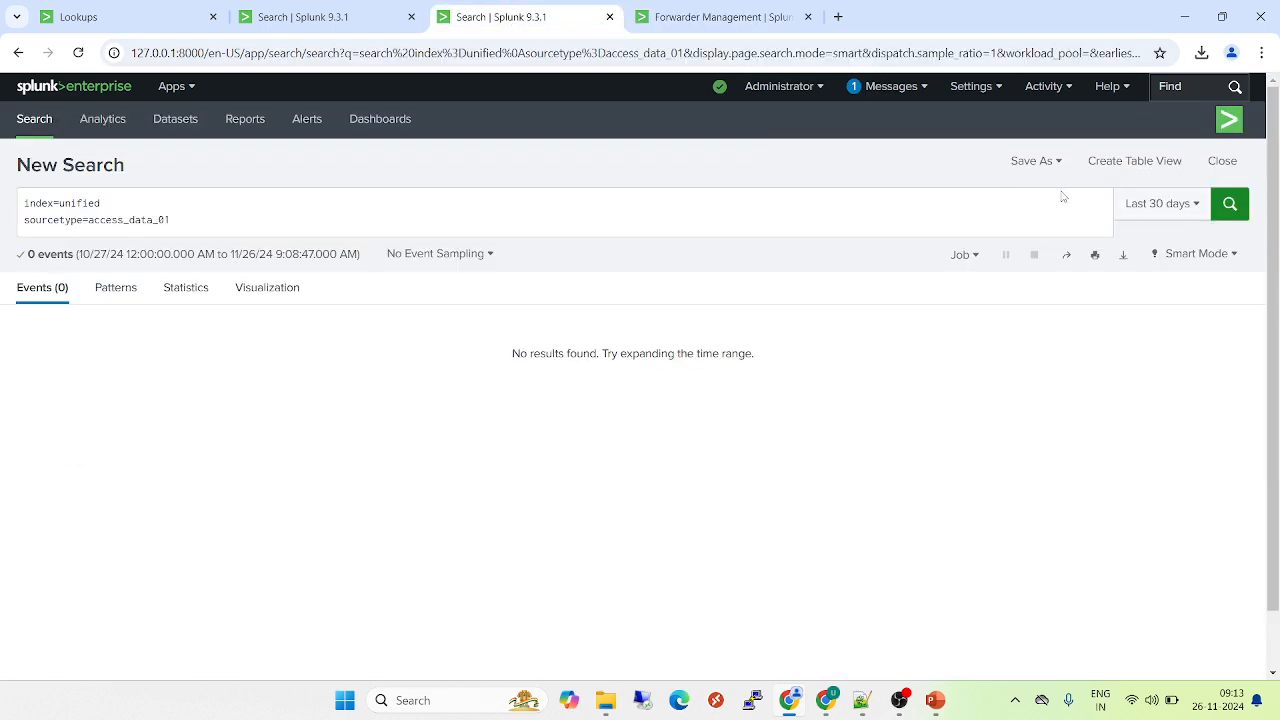
pyautogui.click(1230, 208)
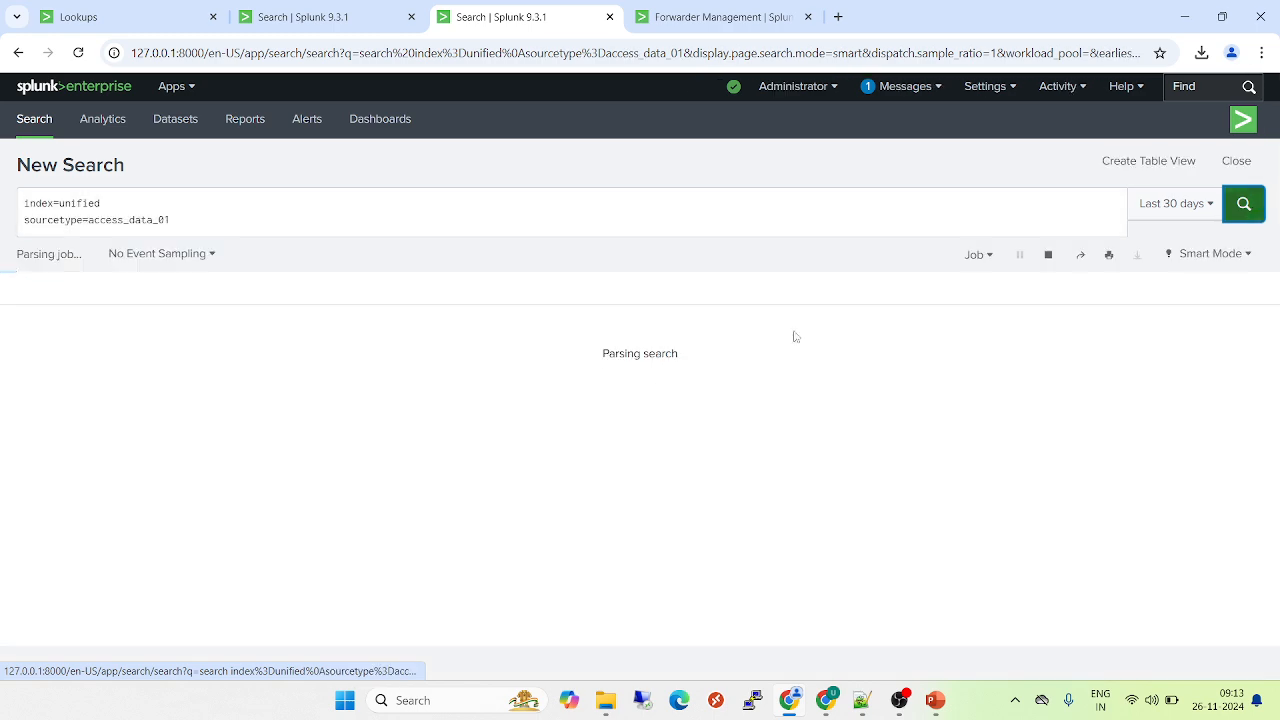
pyautogui.click(1230, 208)
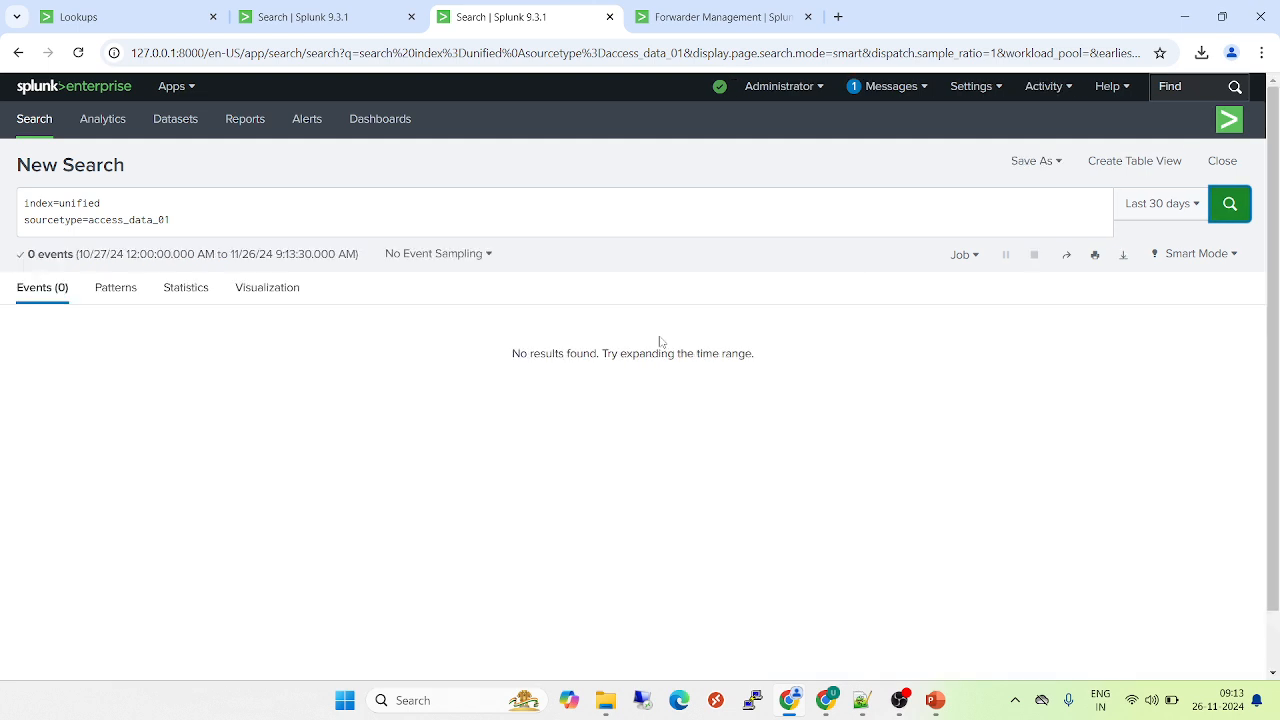
# In File Explorer, browse to Spl​unkUniversalForwarder\etc\apps under Program Files and check whether the secure app folder has been deployed
pyautogui.moveTo(604, 715)
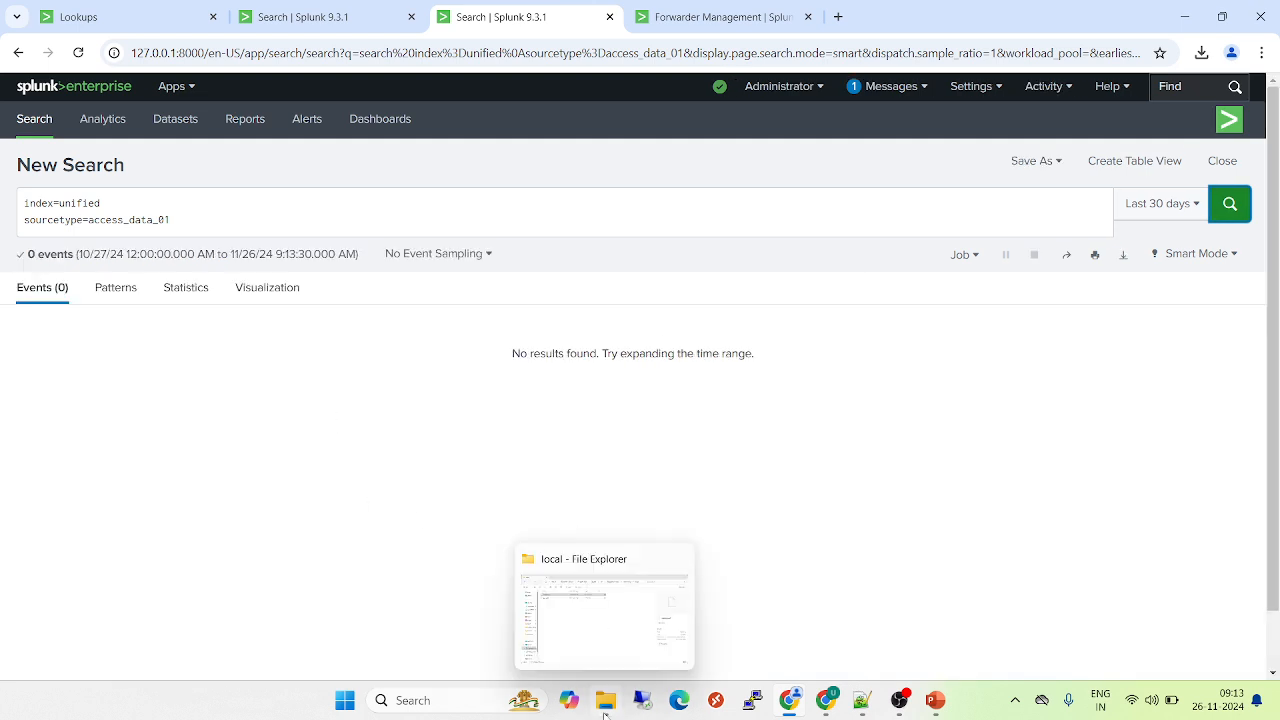
pyautogui.click(595, 608)
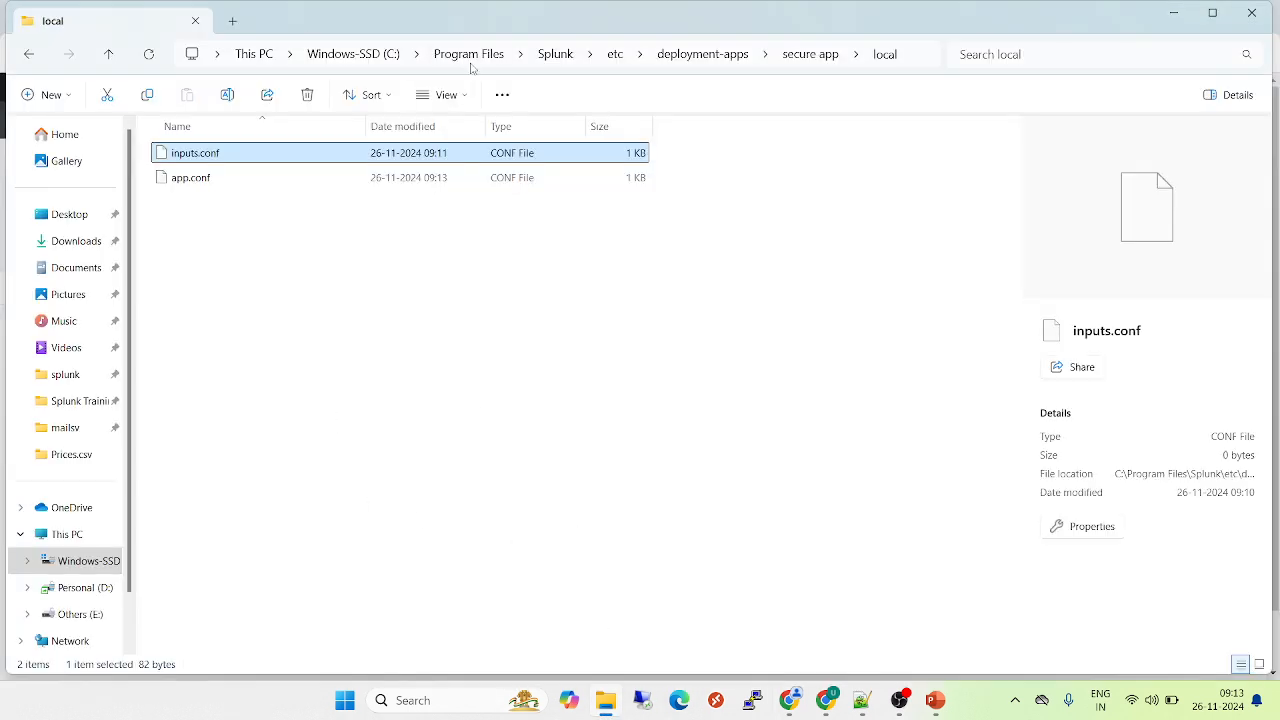
pyautogui.click(468, 54)
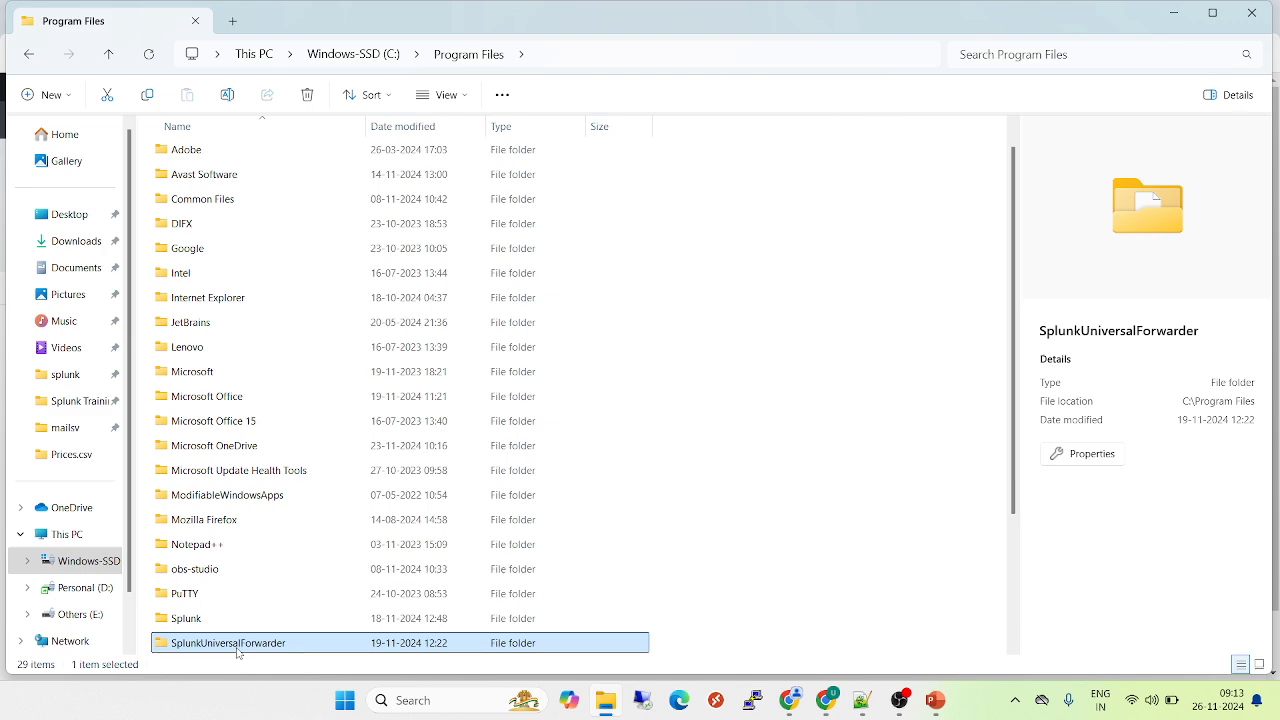
pyautogui.doubleClick(238, 648)
pyautogui.doubleClick(202, 180)
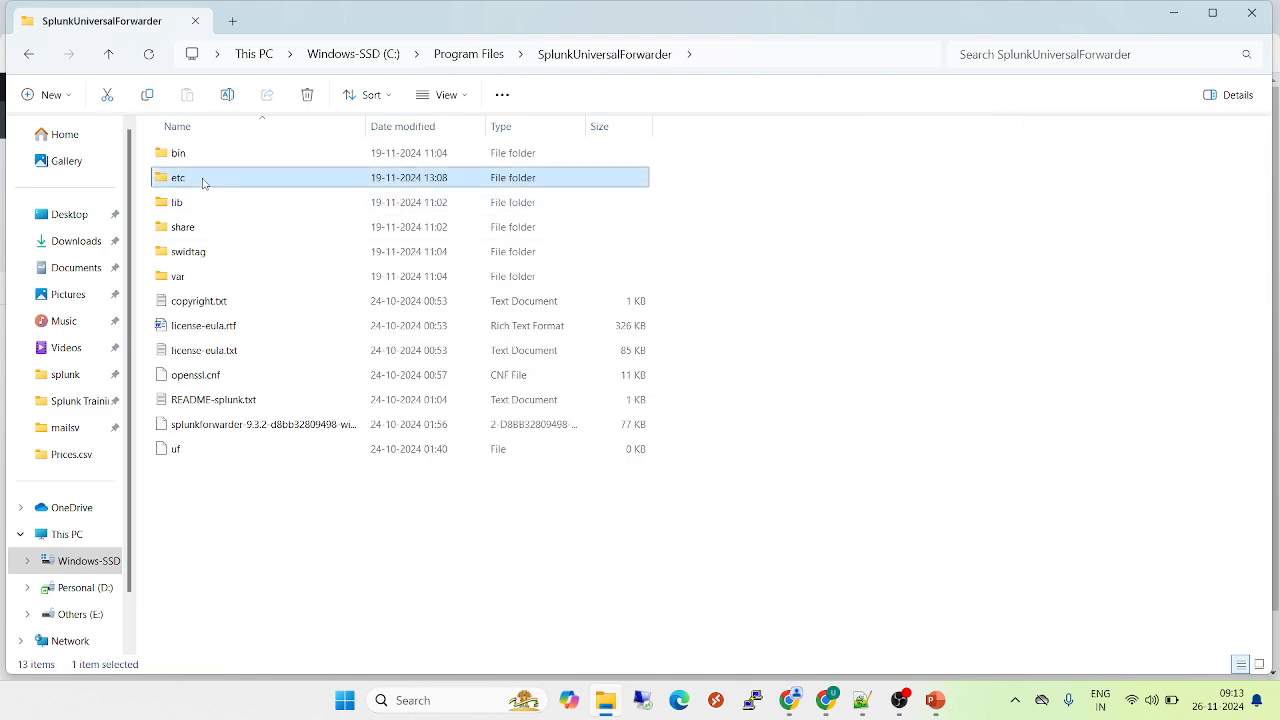
pyautogui.click(217, 156)
pyautogui.doubleClick(217, 156)
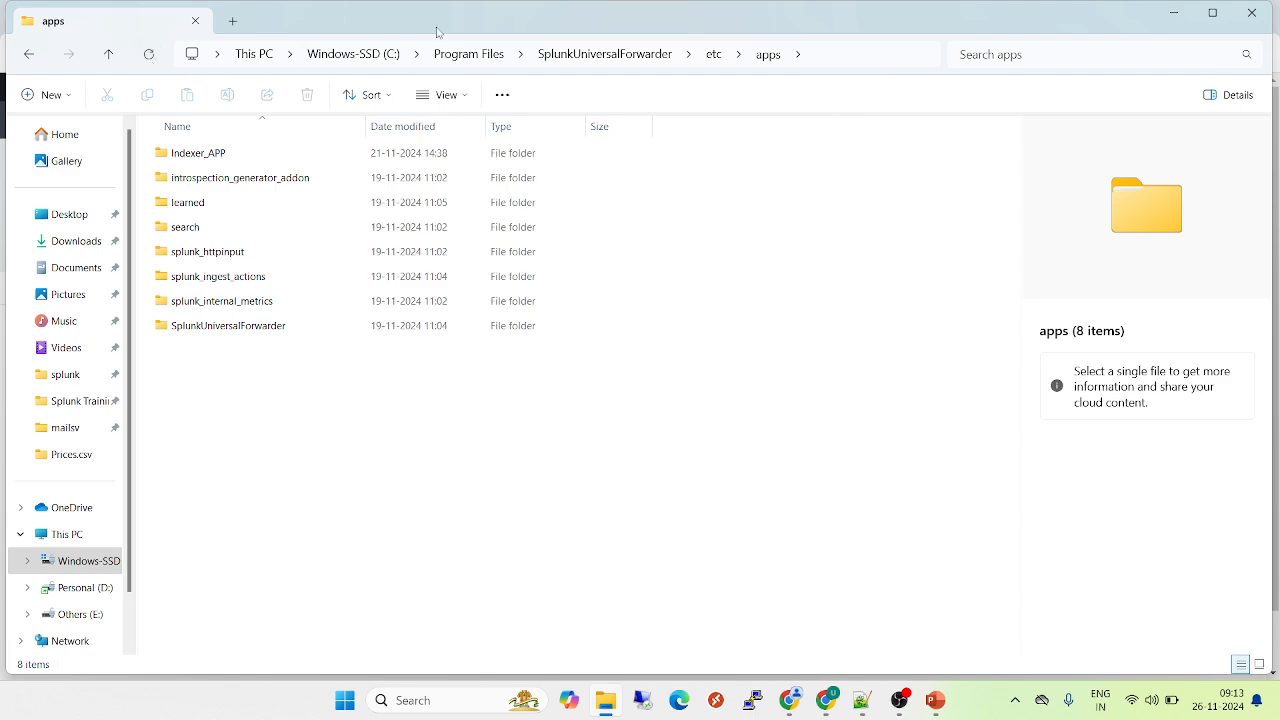
pyautogui.click(585, 58)
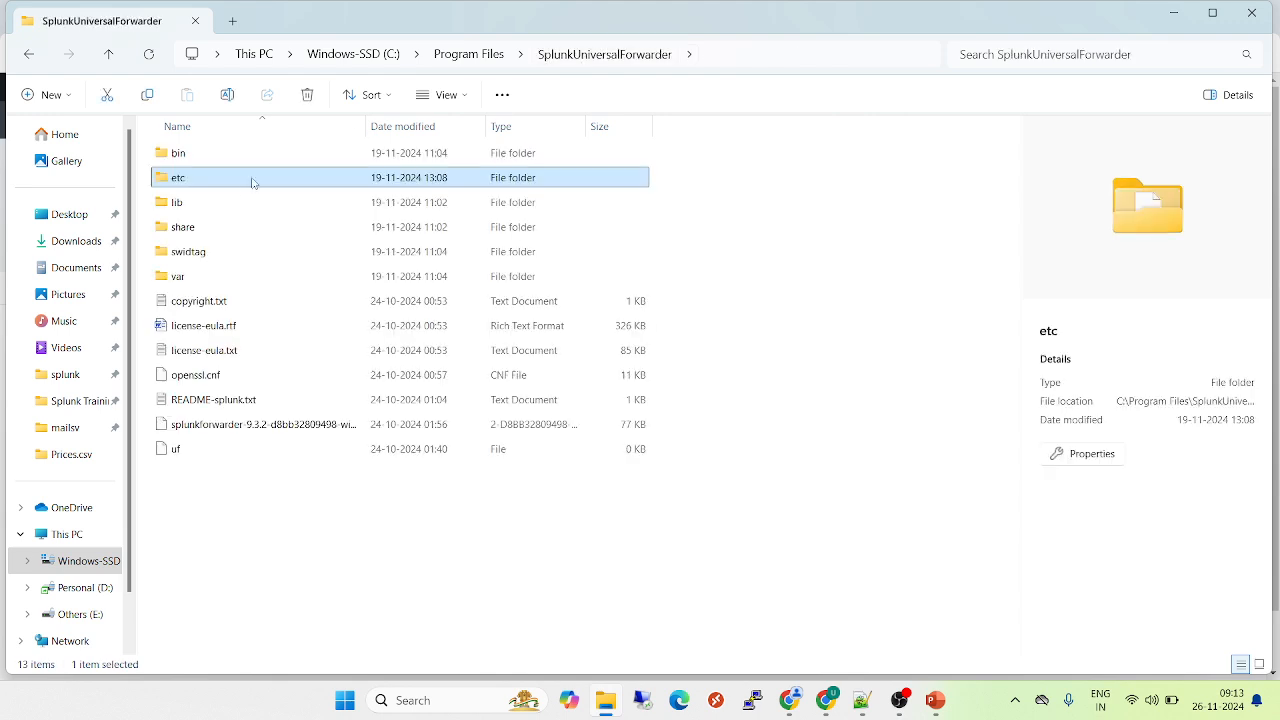
pyautogui.doubleClick(220, 180)
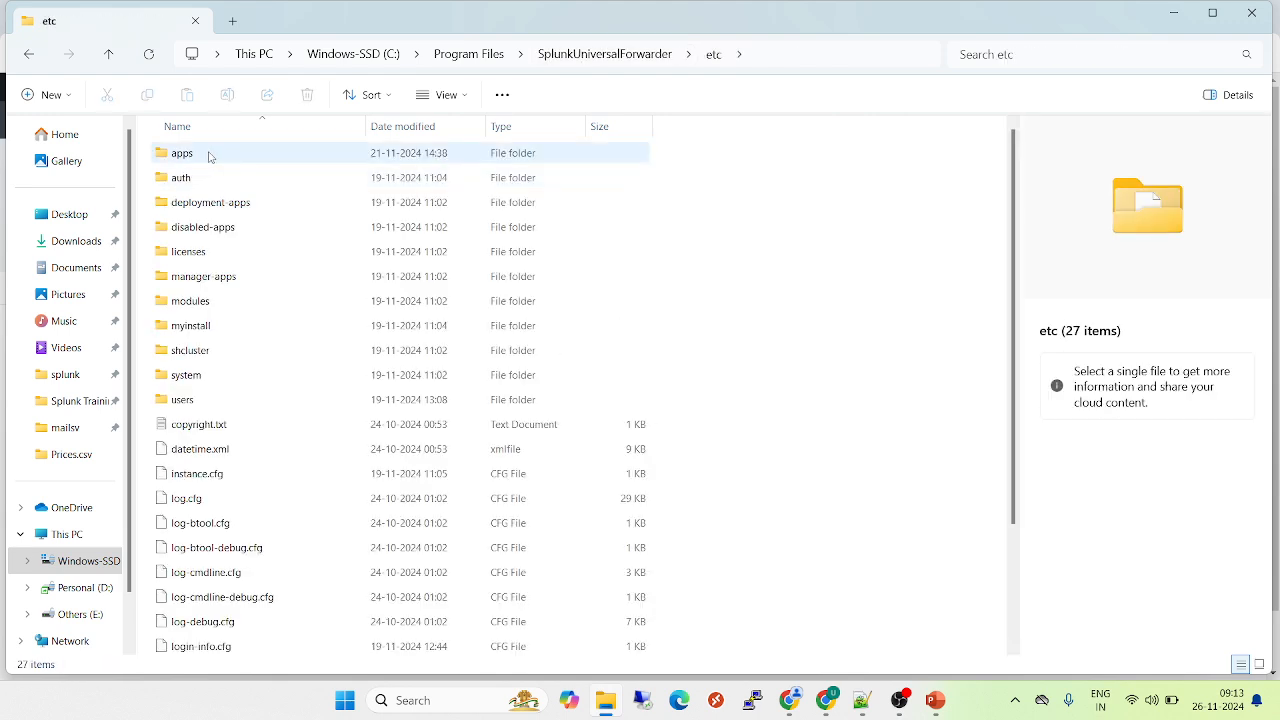
pyautogui.doubleClick(206, 155)
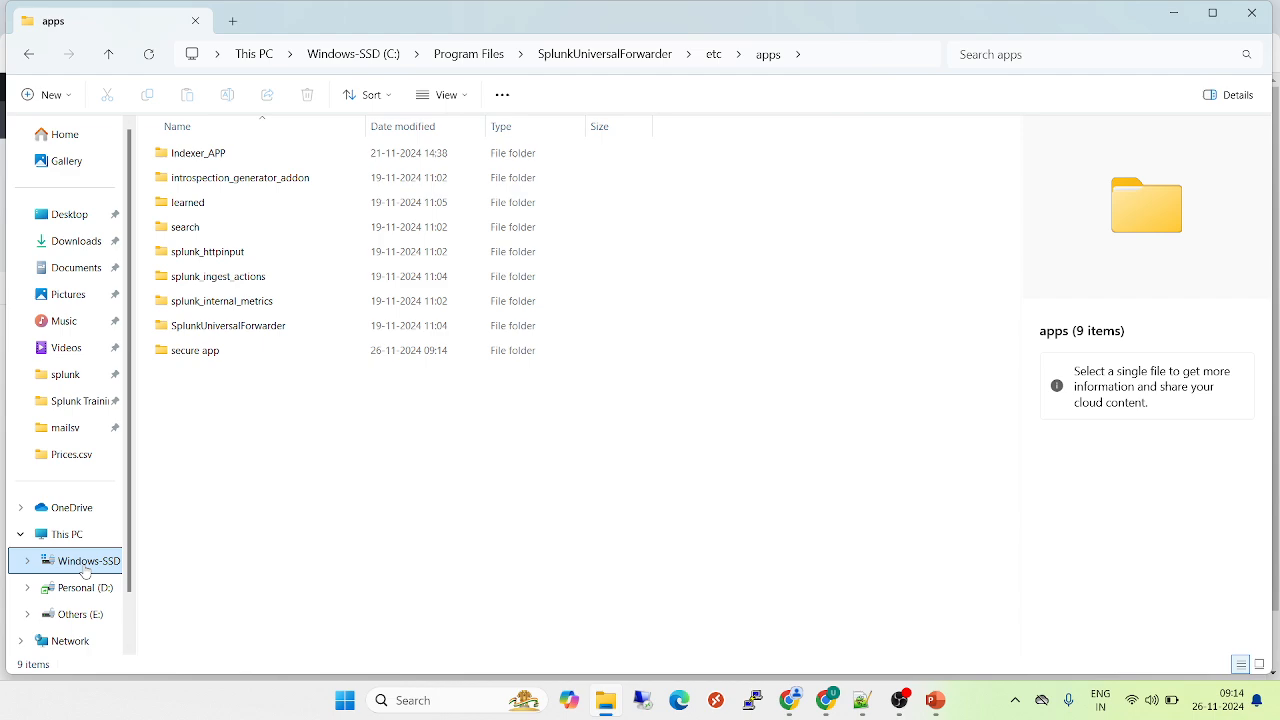
pyautogui.click(209, 358)
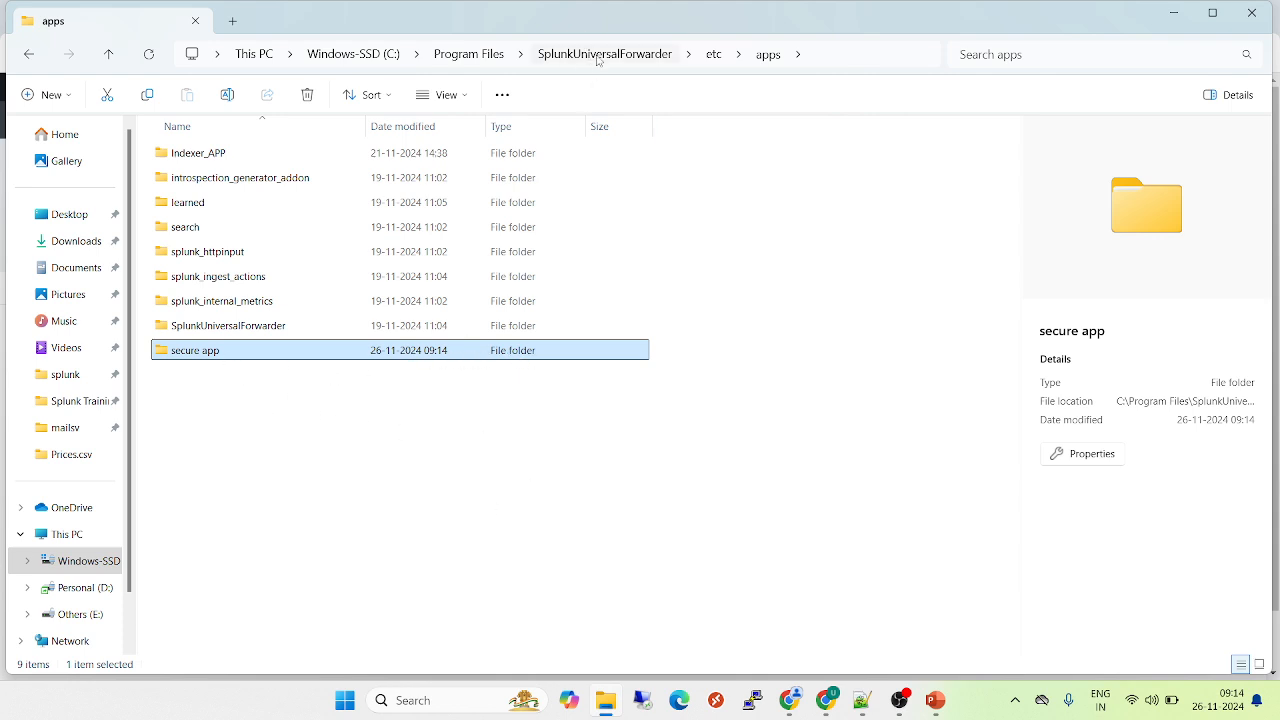
# Switch back to Splunk in Chrome, rerun the access_data_01 search, and check the first event's timestamp
pyautogui.moveTo(791, 677)
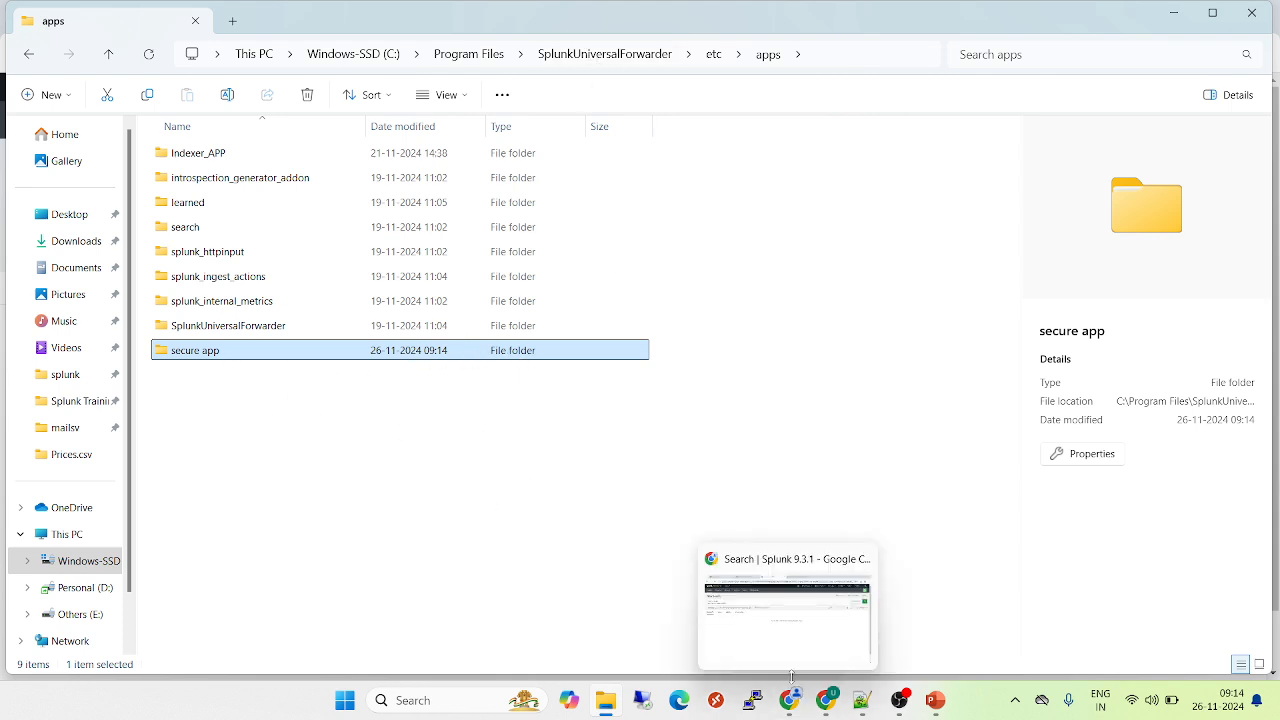
pyautogui.click(788, 621)
pyautogui.click(1240, 203)
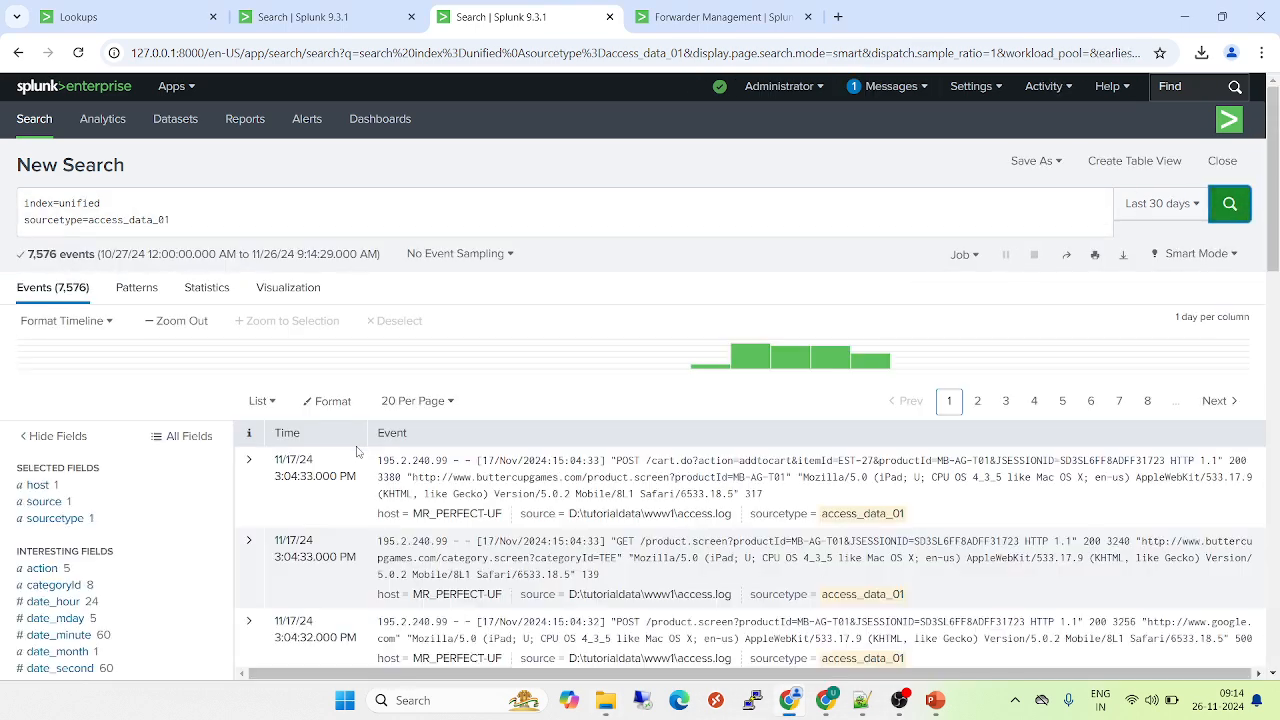
pyautogui.click(290, 468)
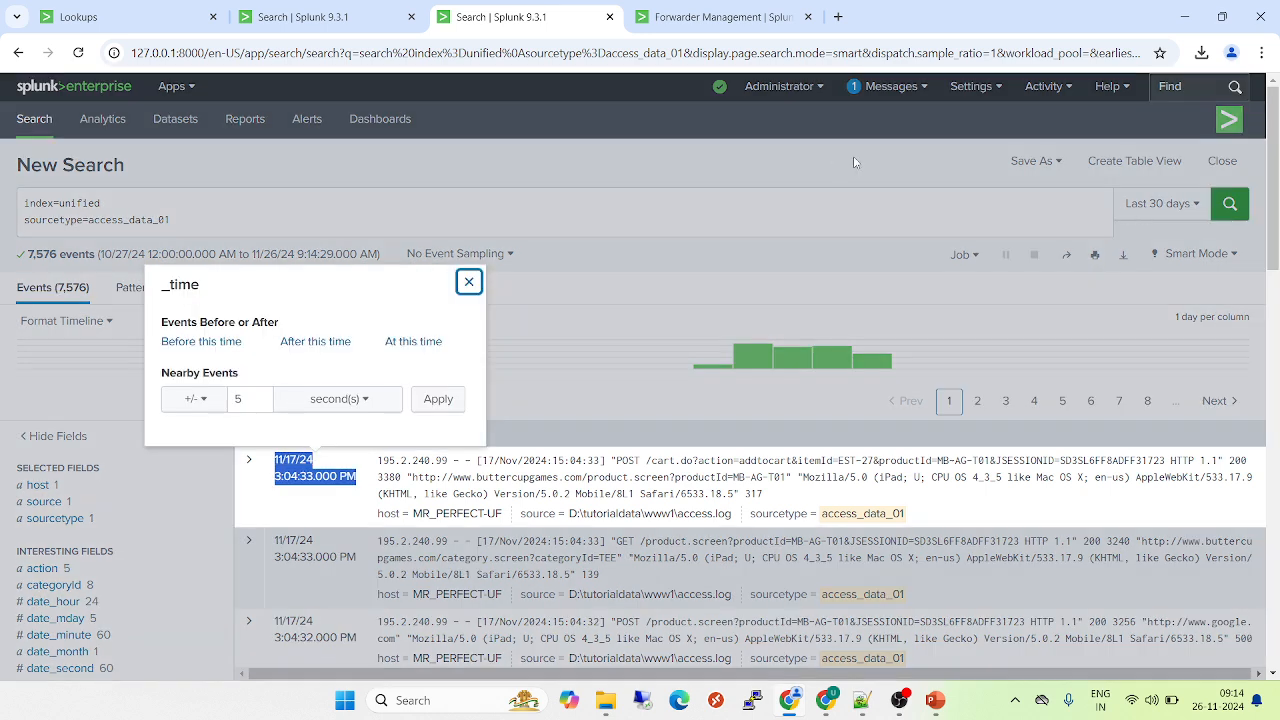
pyautogui.click(857, 163)
# Run the search for the last 24 hours and again for the last 30 days, and examine the first event's raw text
pyautogui.click(1152, 206)
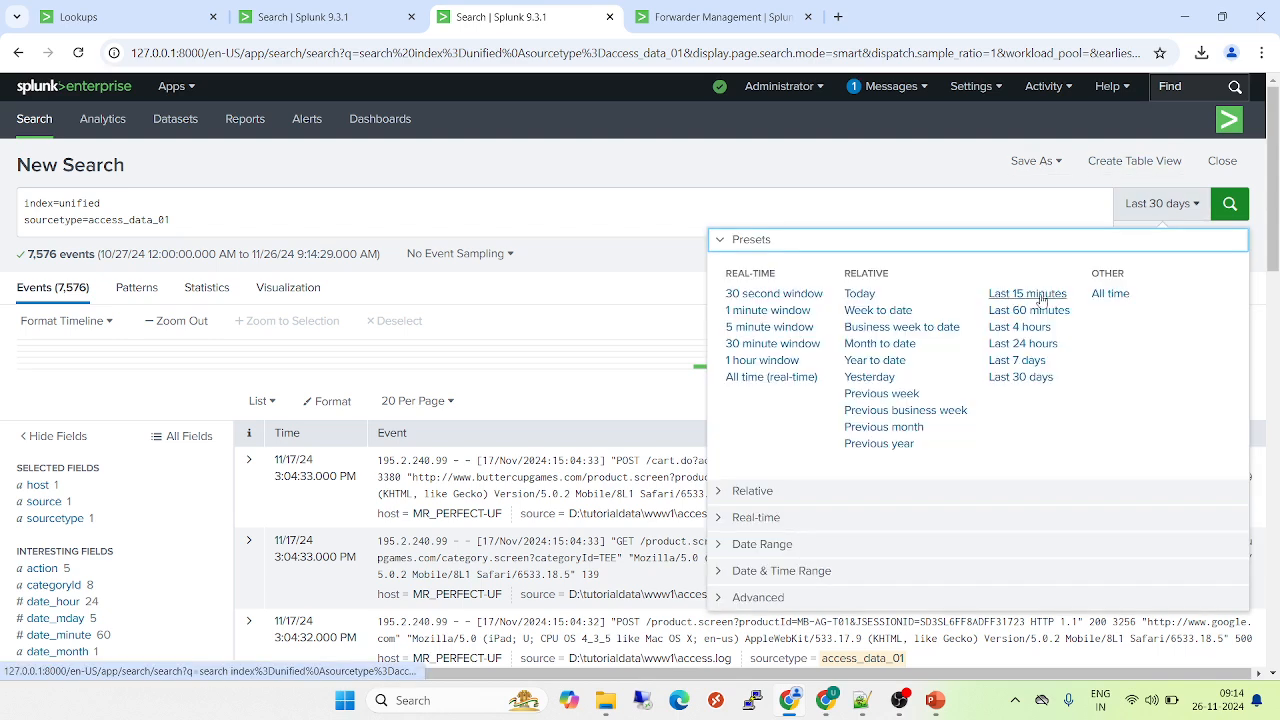
pyautogui.click(1023, 343)
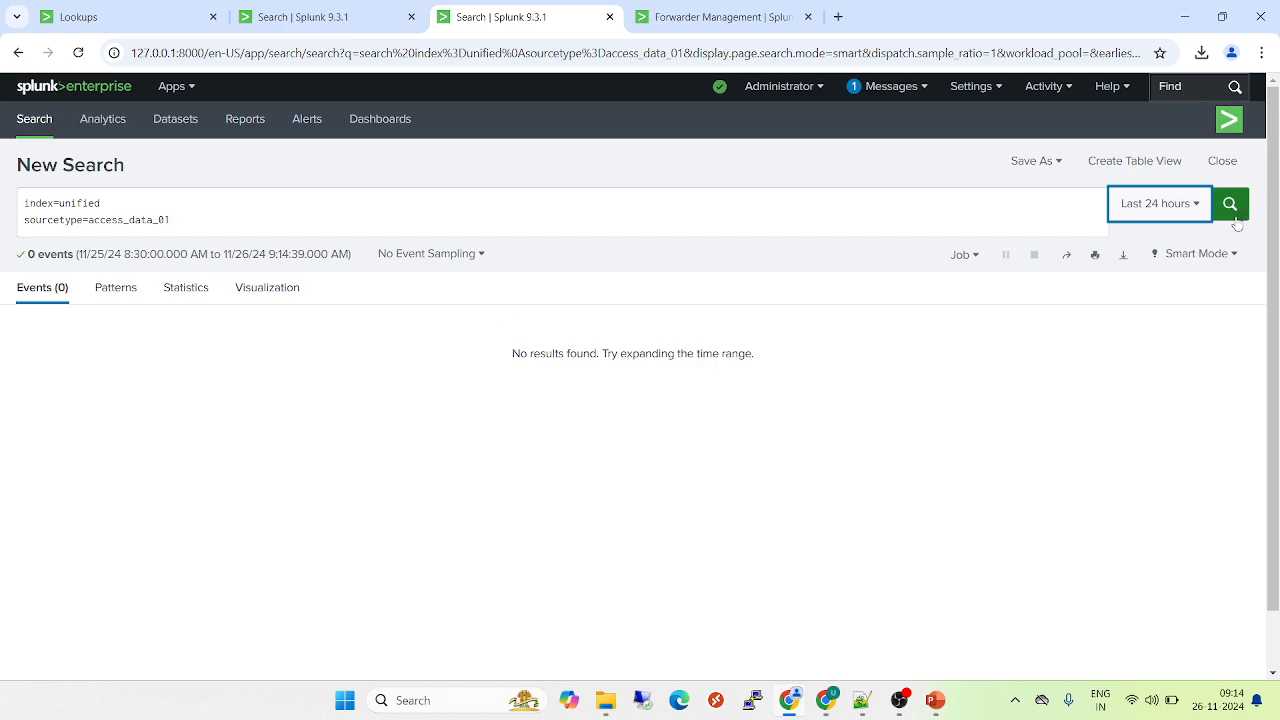
pyautogui.click(1171, 222)
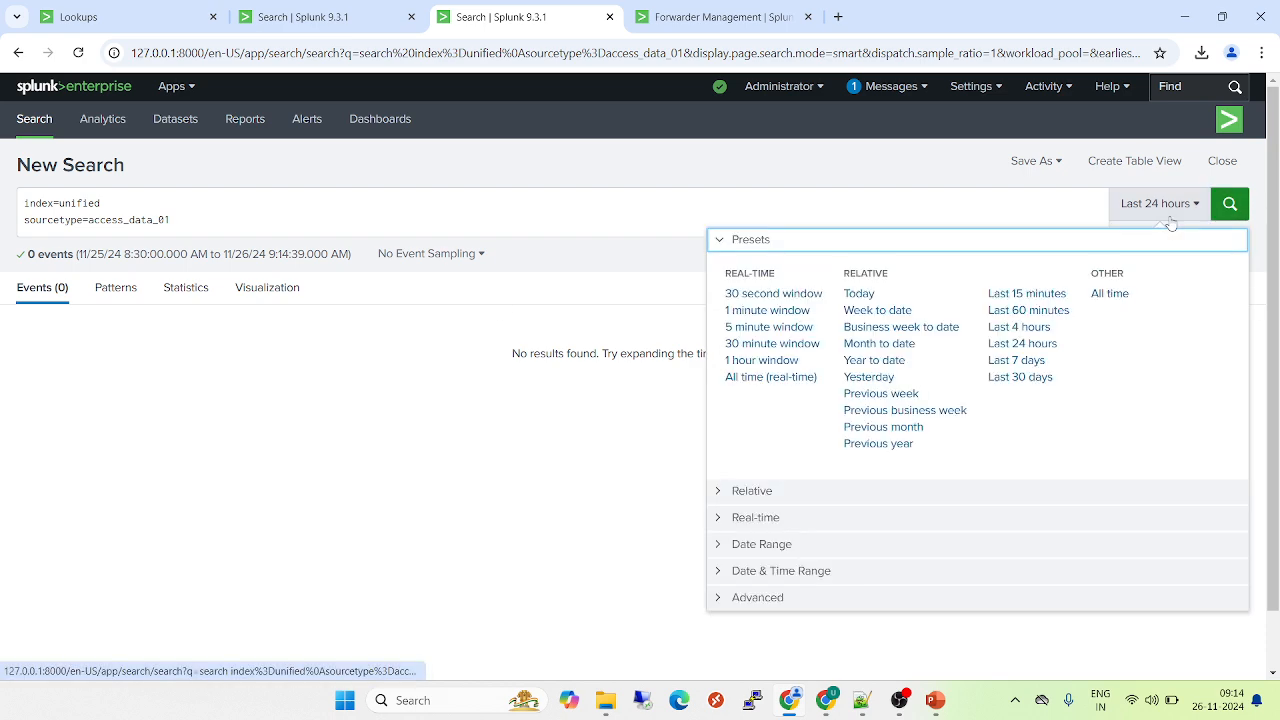
pyautogui.click(1020, 377)
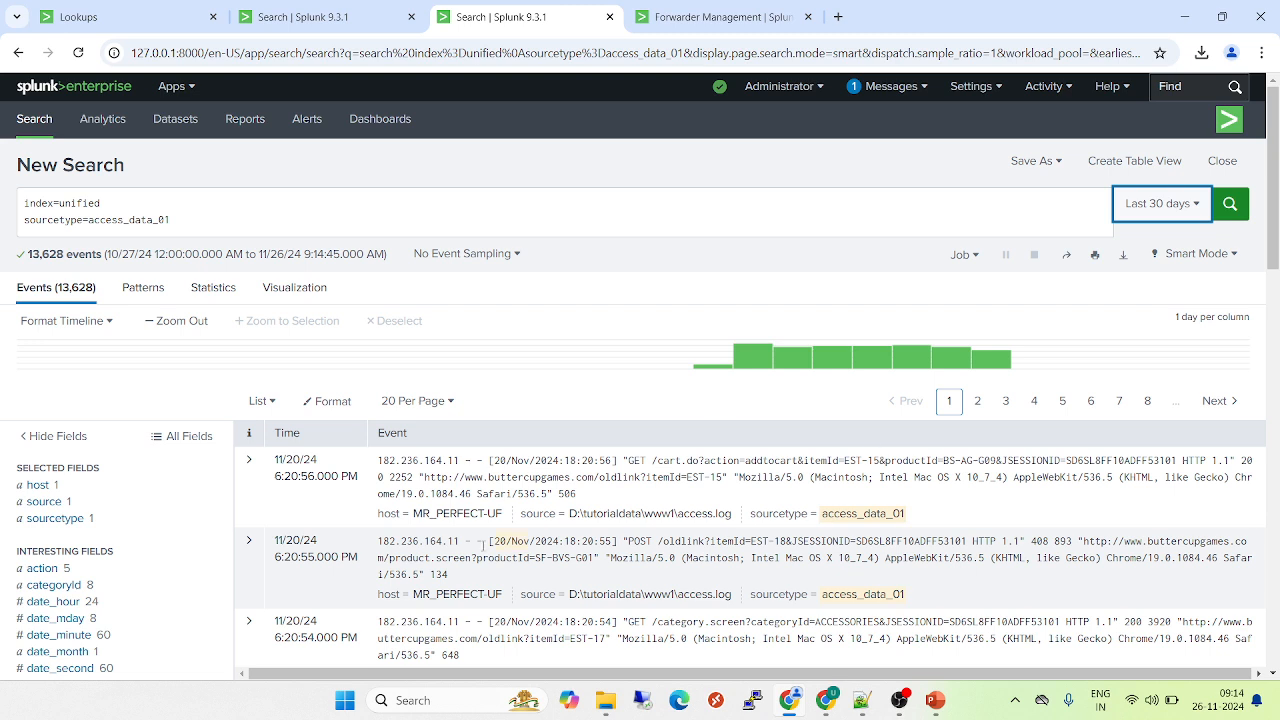
pyautogui.moveTo(600, 497); pyautogui.dragTo(373, 467)
# Browse to Splunk\etc\deployment-apps\secure app\local in File Explorer and open inputs.conf in Notepad++
pyautogui.click(605, 703)
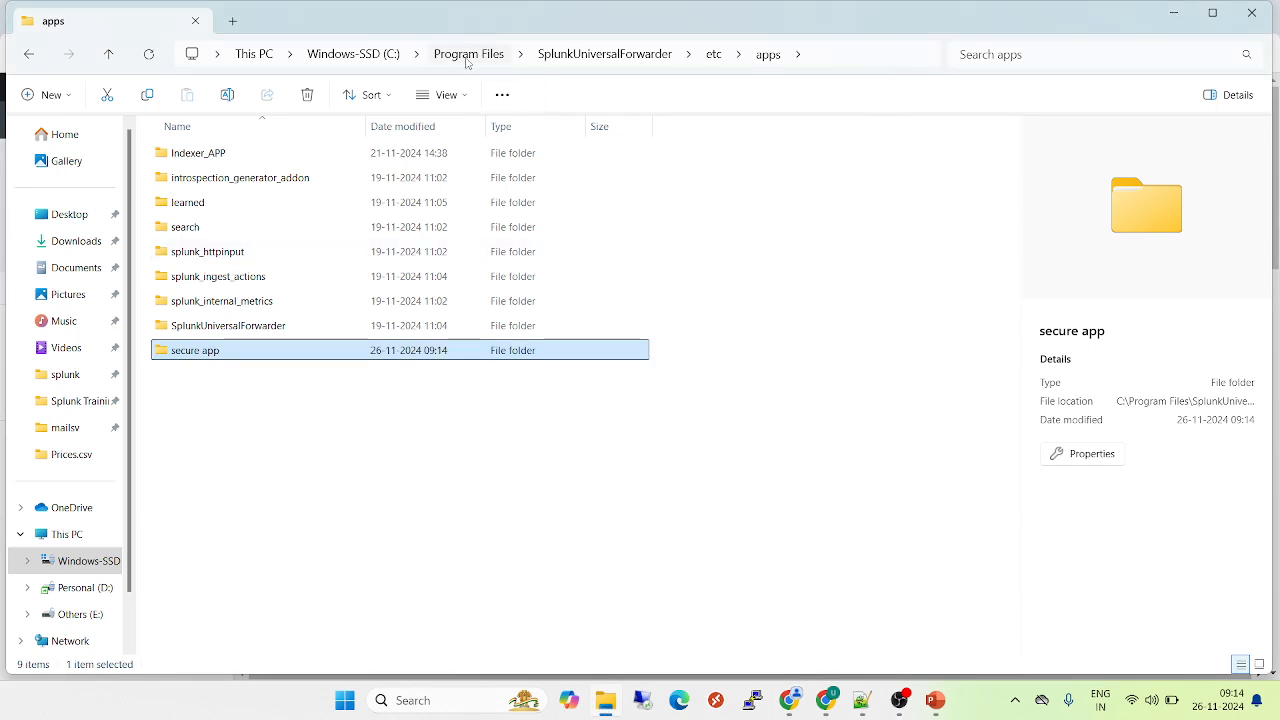
pyautogui.click(468, 54)
pyautogui.doubleClick(193, 624)
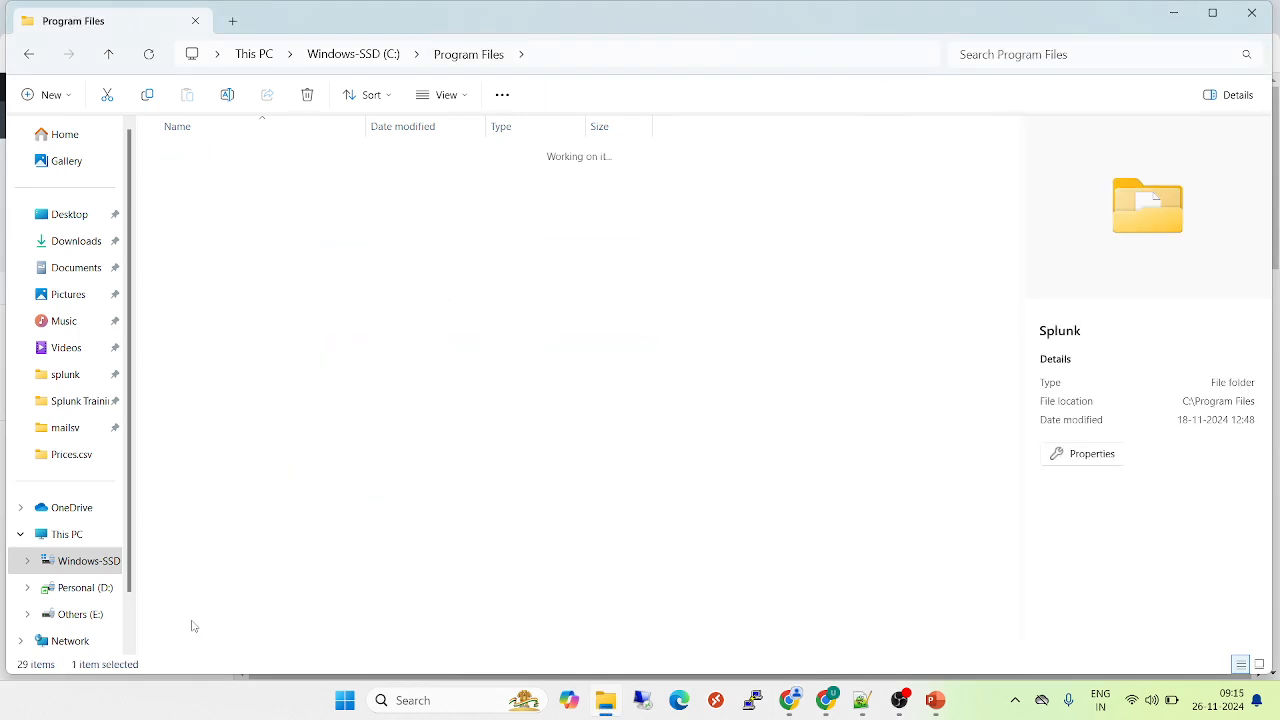
pyautogui.doubleClick(201, 180)
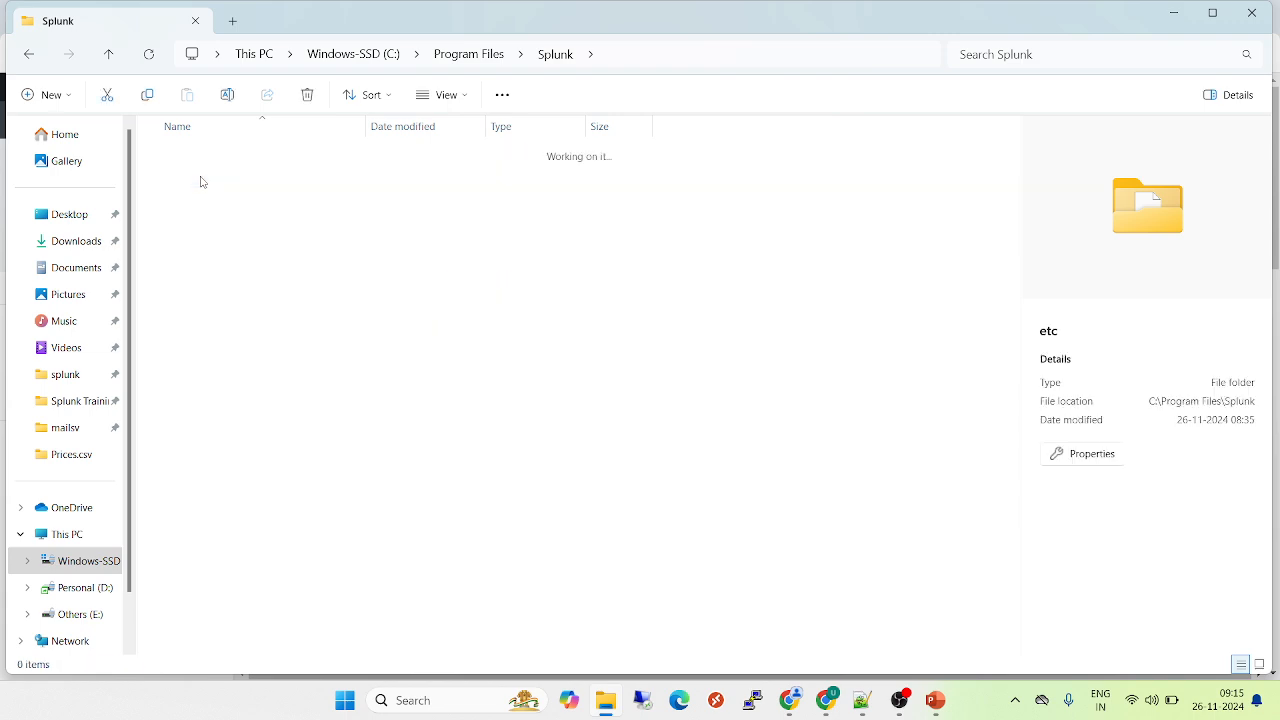
pyautogui.doubleClick(214, 229)
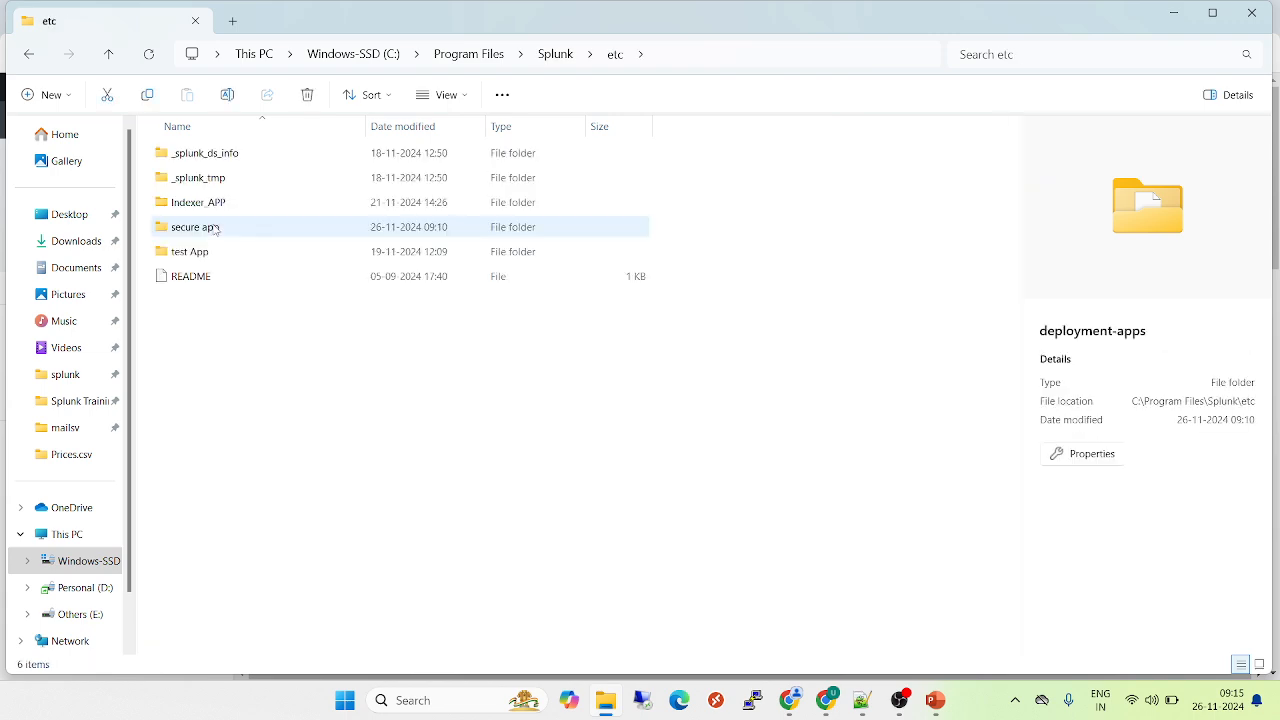
pyautogui.click(212, 233)
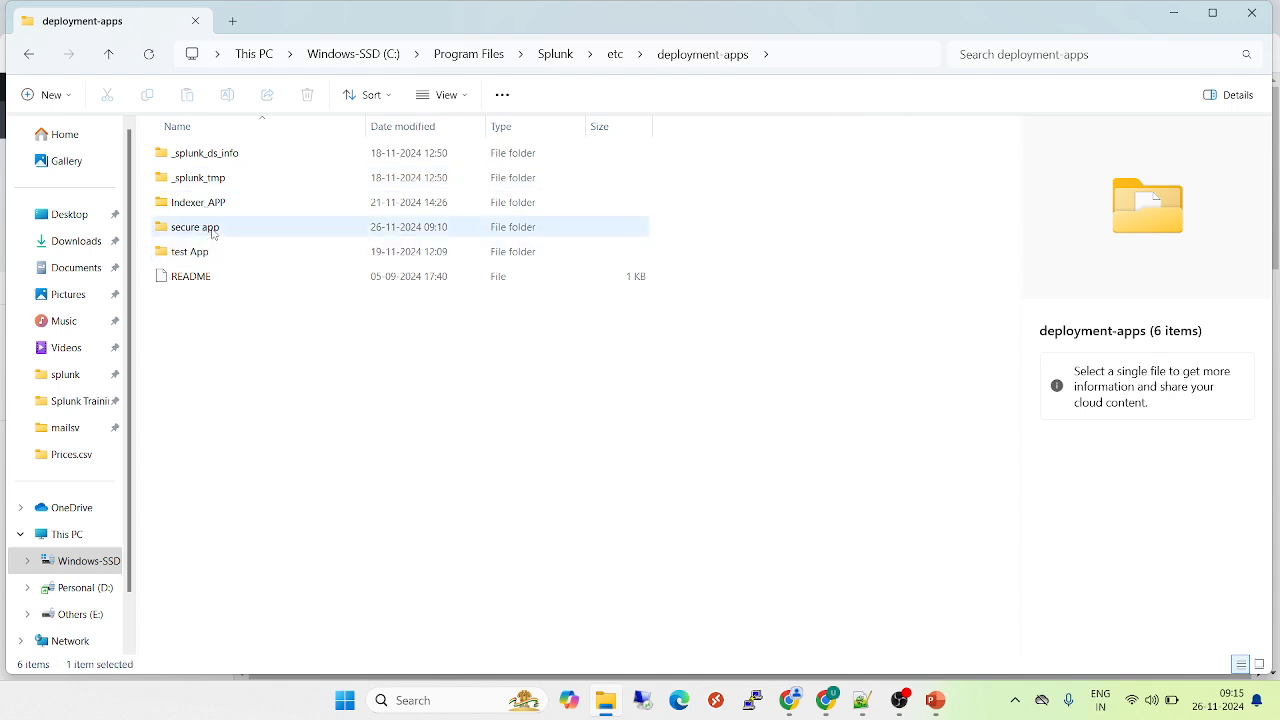
pyautogui.doubleClick(212, 230)
pyautogui.click(189, 153)
pyautogui.doubleClick(190, 153)
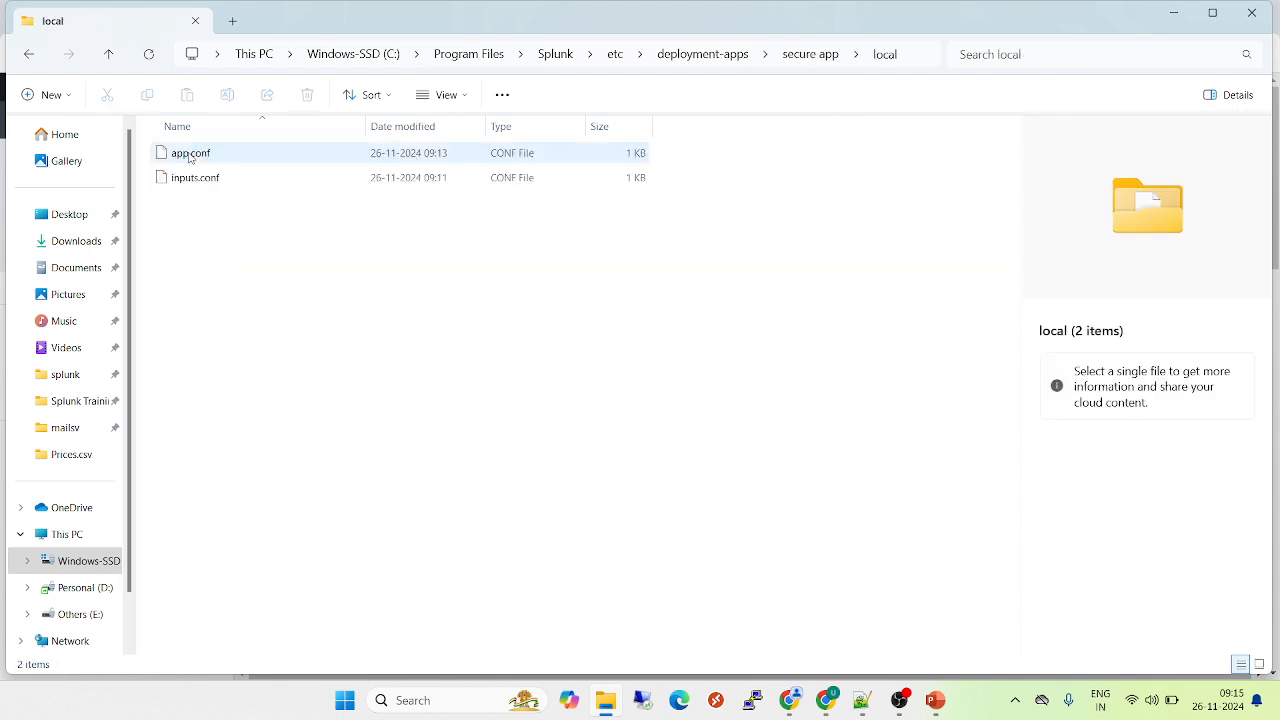
pyautogui.moveTo(190, 180); pyautogui.dragTo(818, 445)
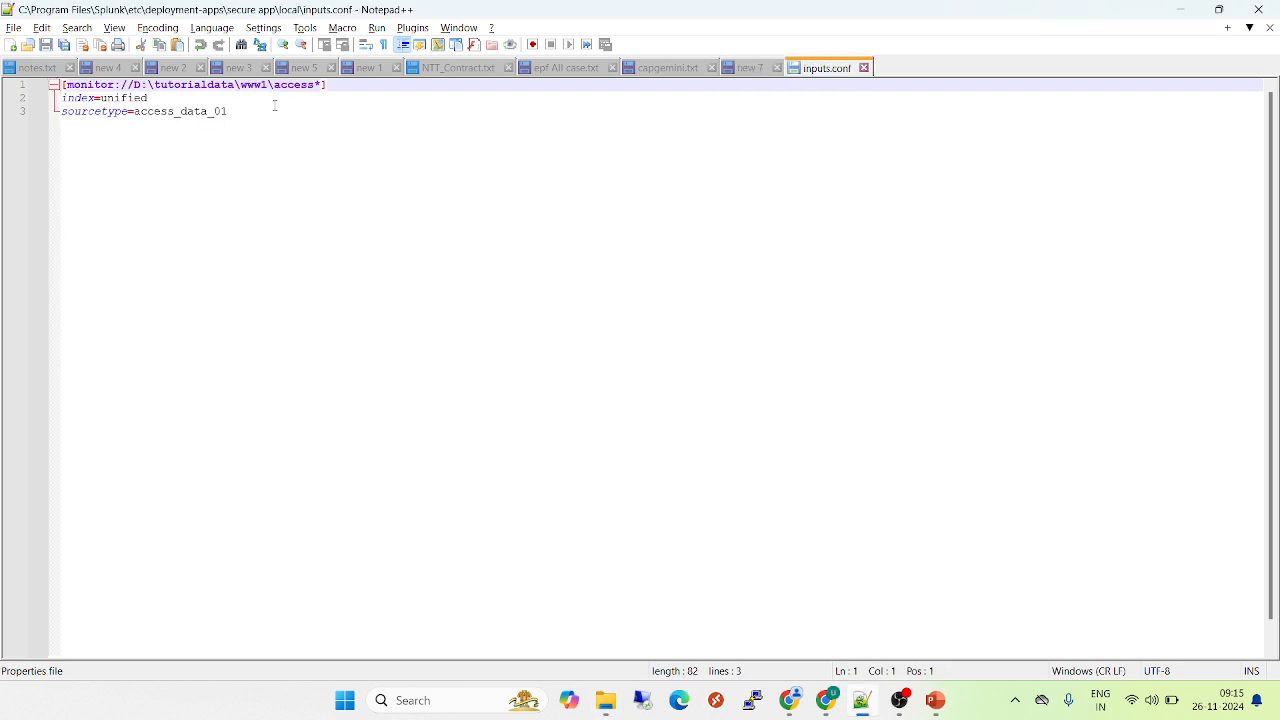
pyautogui.moveTo(277, 114); pyautogui.dragTo(4, 54)
pyautogui.write('c')
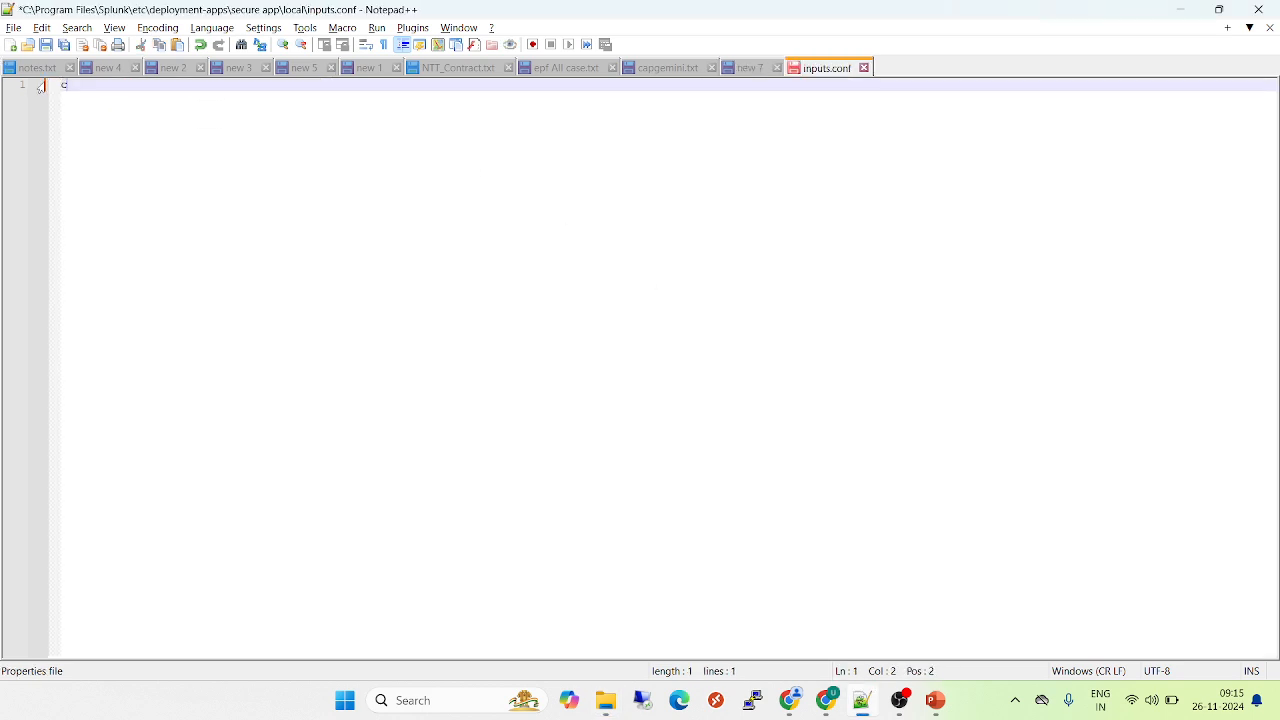
pyautogui.hotkey('ctrl', 'z')
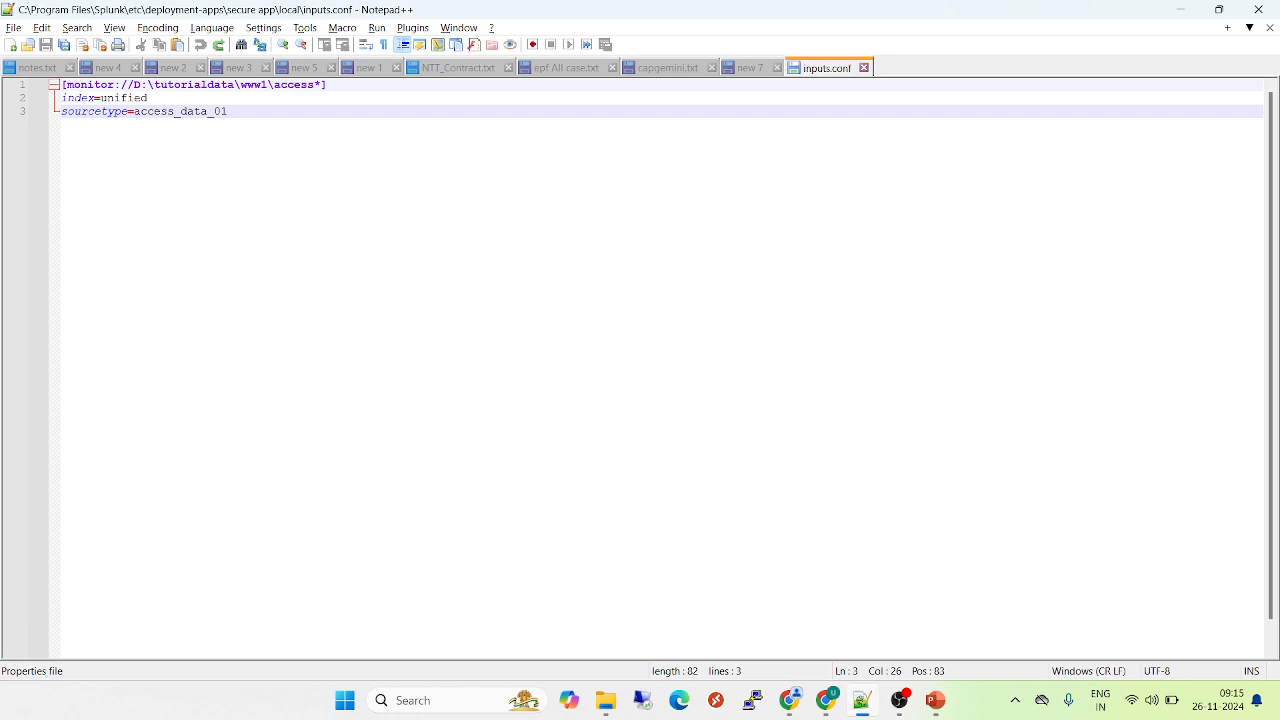
# Paste three more copies of the monitor stanza below the original in inputs.conf, and close the file without saving
pyautogui.hotkey('ctrl', 'a')
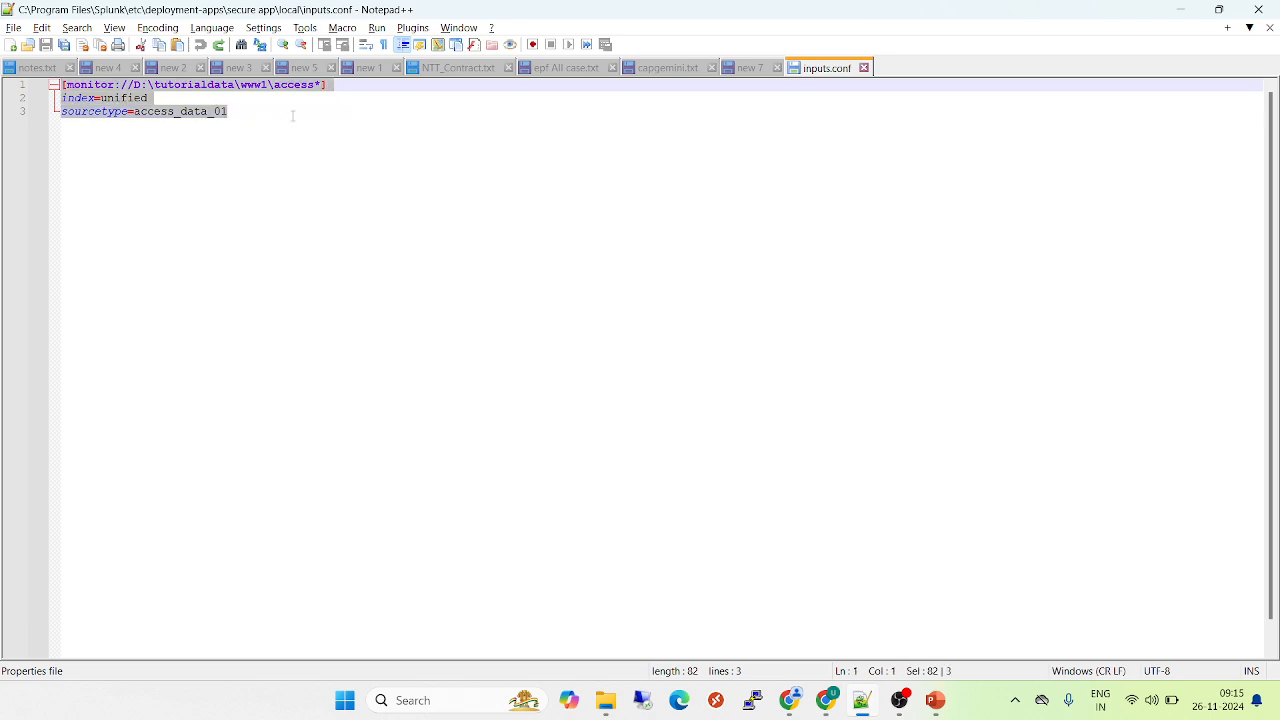
pyautogui.hotkey('ctrl', 'c')
pyautogui.click(293, 116)
pyautogui.press('Return')
pyautogui.press('Return')
pyautogui.hotkey('ctrl', 'v')
pyautogui.press('Return')
pyautogui.press('Return')
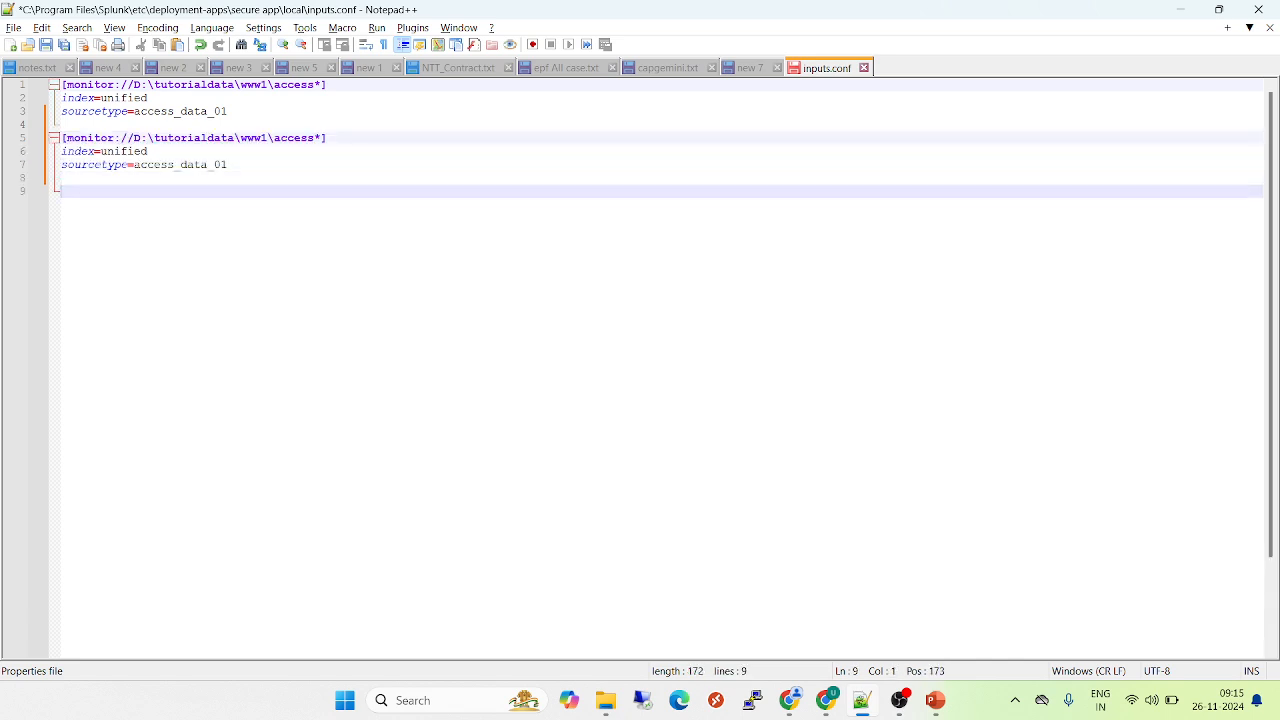
pyautogui.press('Return')
pyautogui.hotkey('ctrl', 'v')
pyautogui.press('Return')
pyautogui.press('Return')
pyautogui.press('Return')
pyautogui.hotkey('ctrl', 'v')
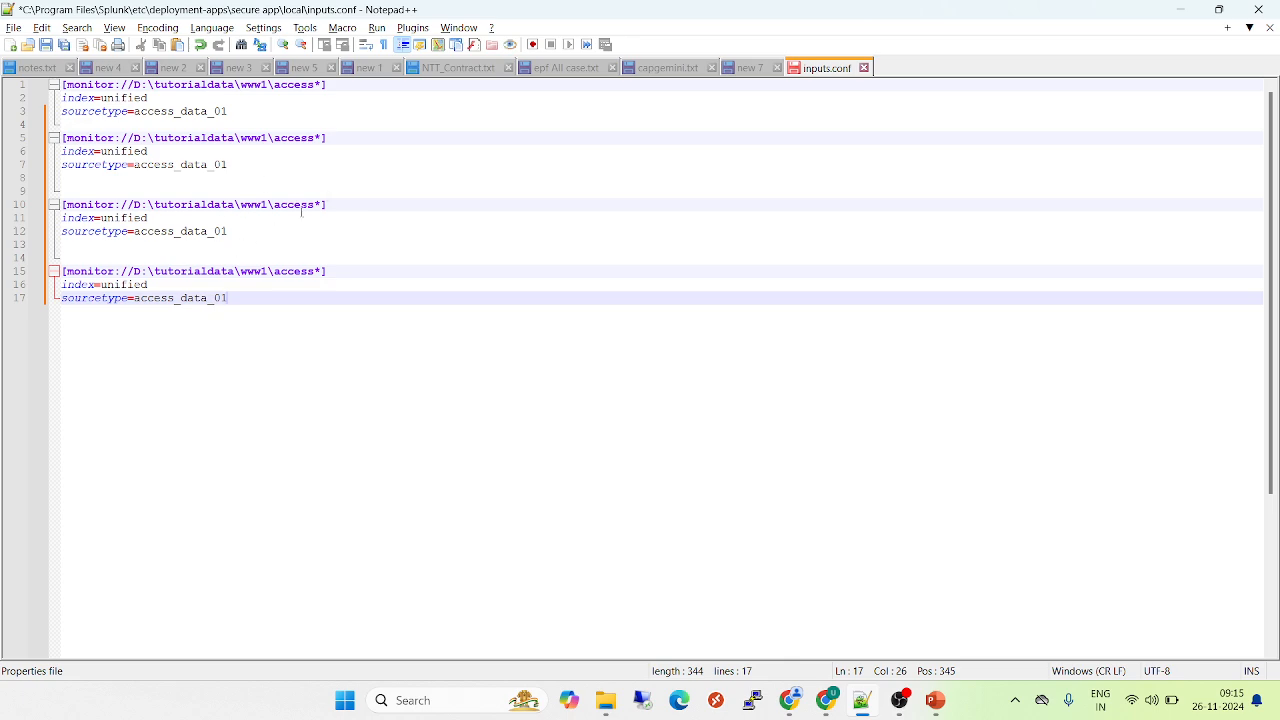
pyautogui.click(864, 68)
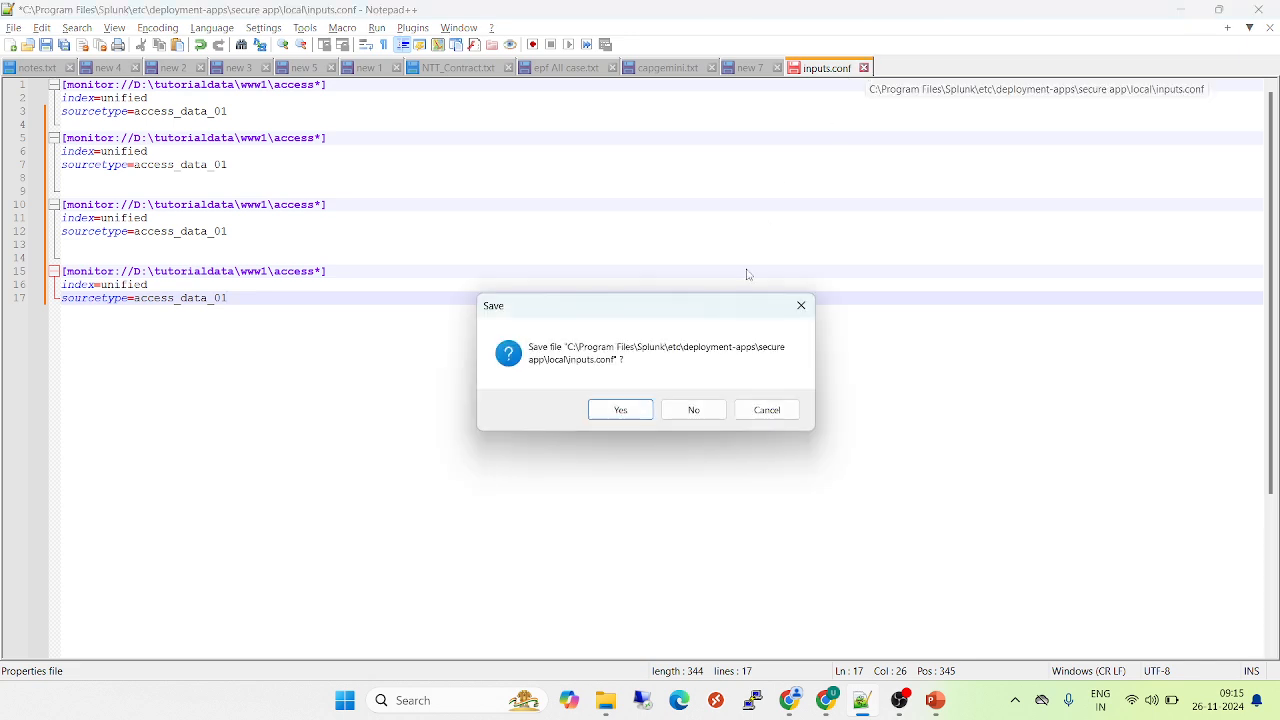
pyautogui.click(693, 410)
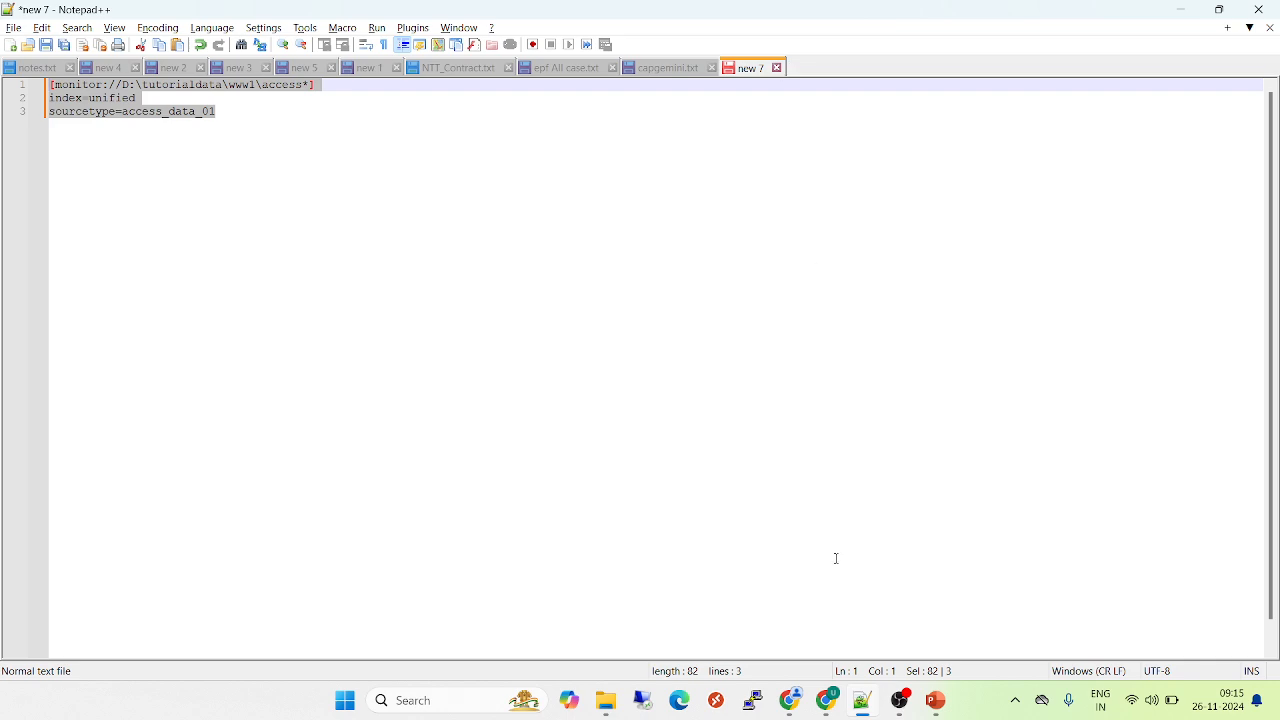
# Switch to the PowerPoint slide show and advance to the closing Thank You slide
pyautogui.moveTo(935, 698)
pyautogui.click(1008, 600)
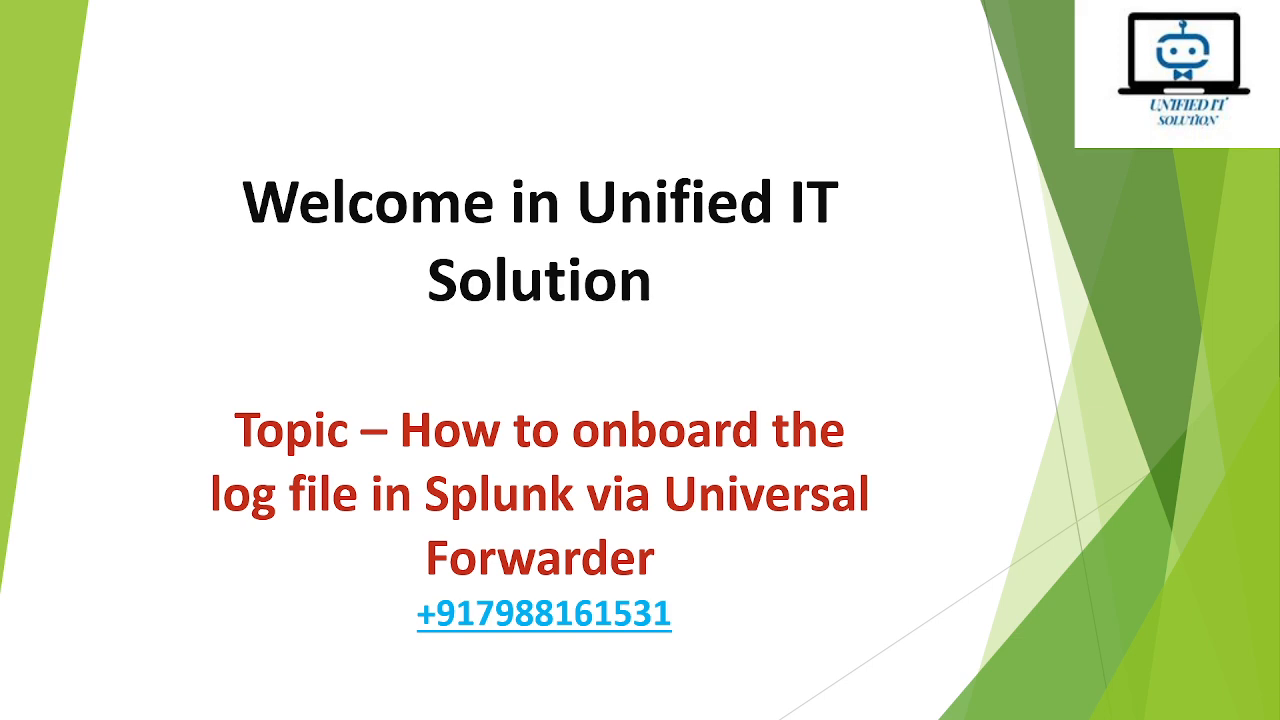
pyautogui.press('Right')
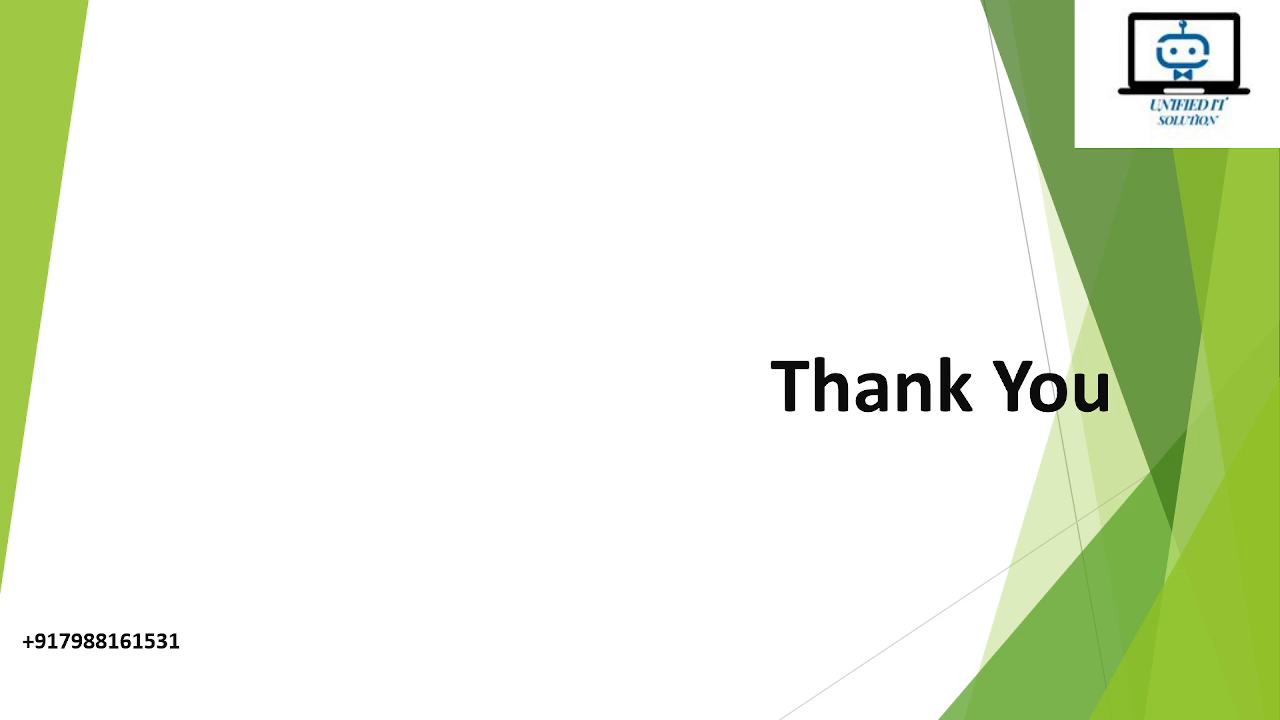
pyautogui.hotkey('alt', 'Tab')
pyautogui.hotkey('alt', 'Tab')
pyautogui.hotkey('alt', 'Tab')
pyautogui.hotkey('alt', 'Tab')
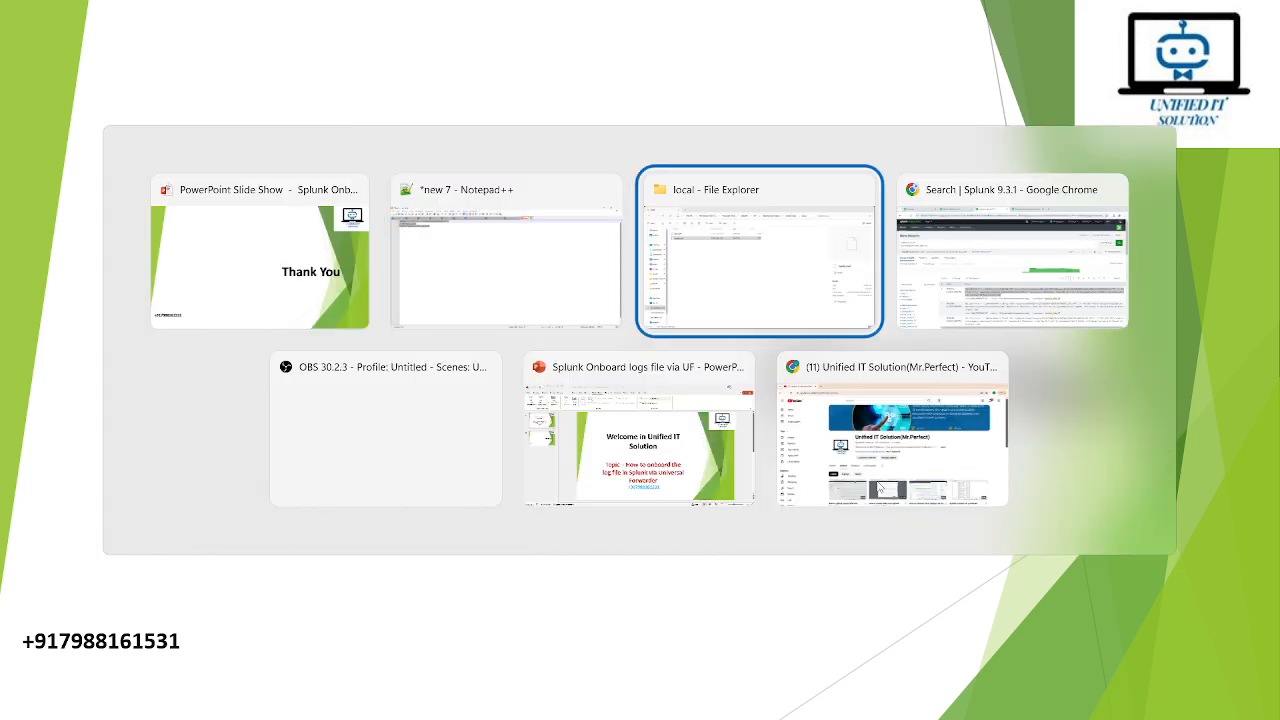